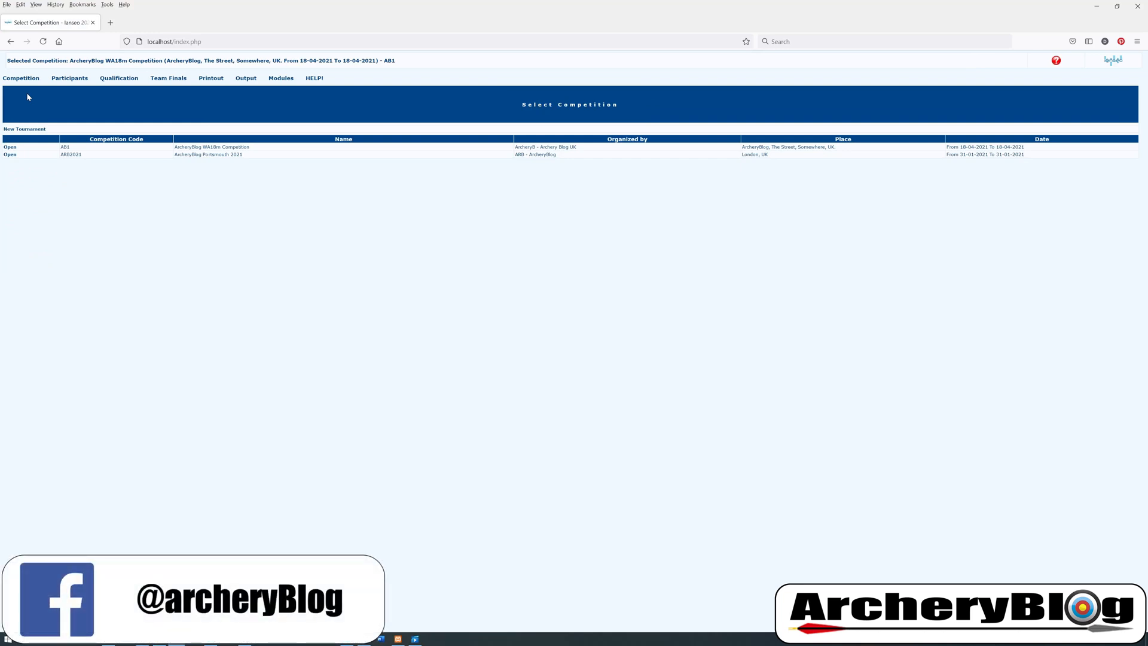
Browse the Participants and Competition menus, then open the AB1 ArcheryBlog WA18m competition
click(69, 78)
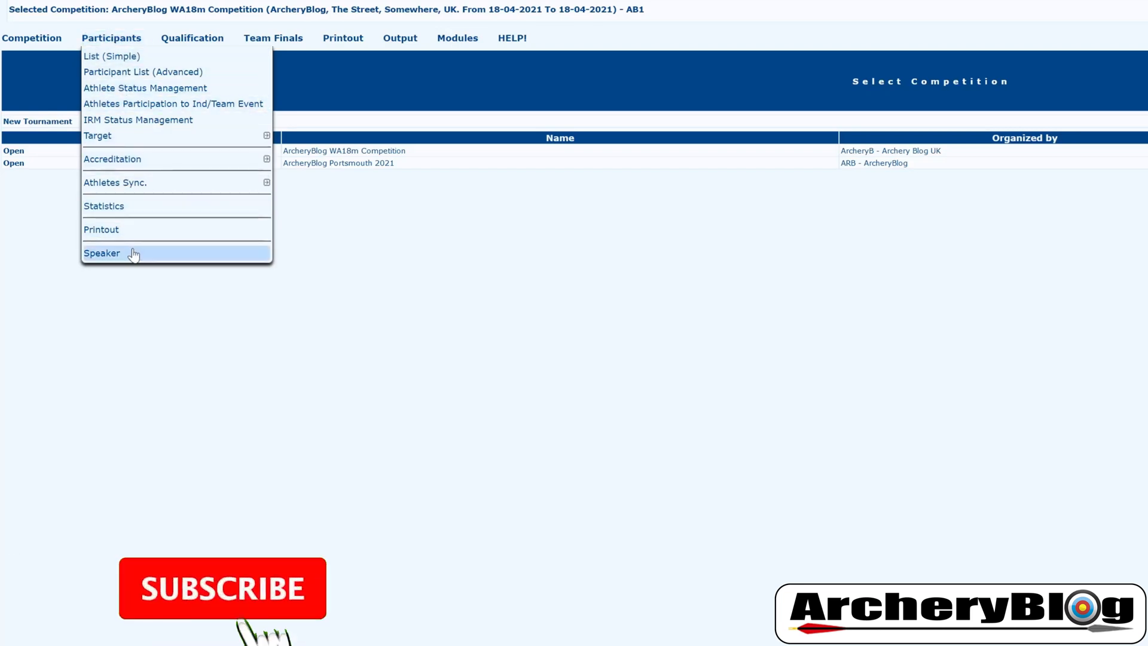
mouse_move(49, 43)
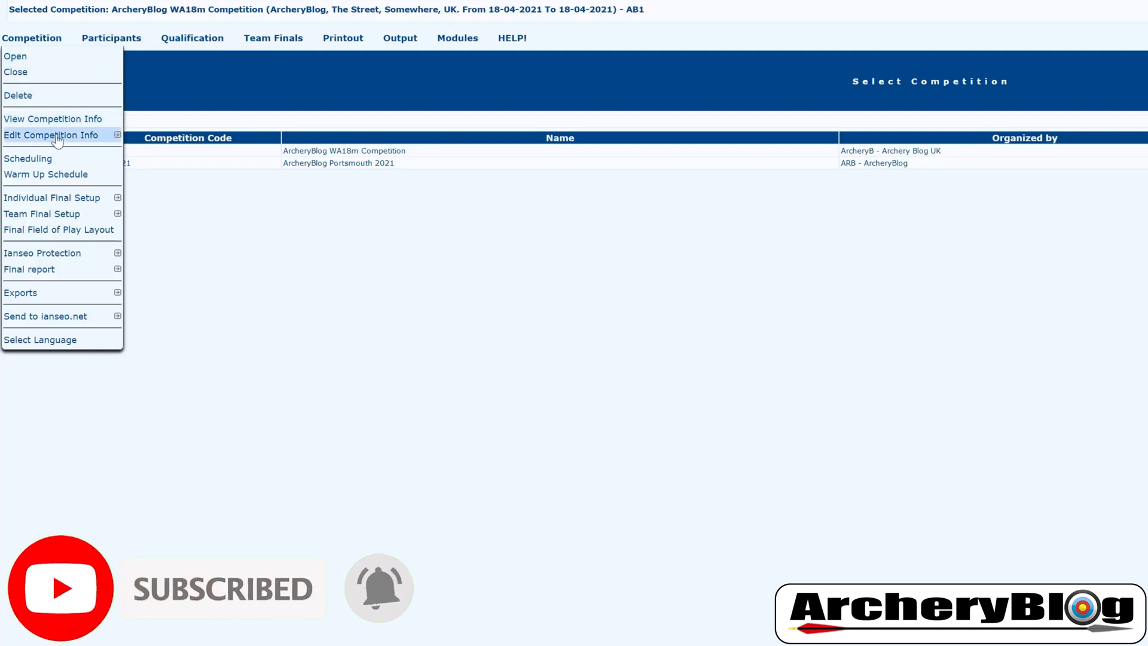
mouse_move(56, 139)
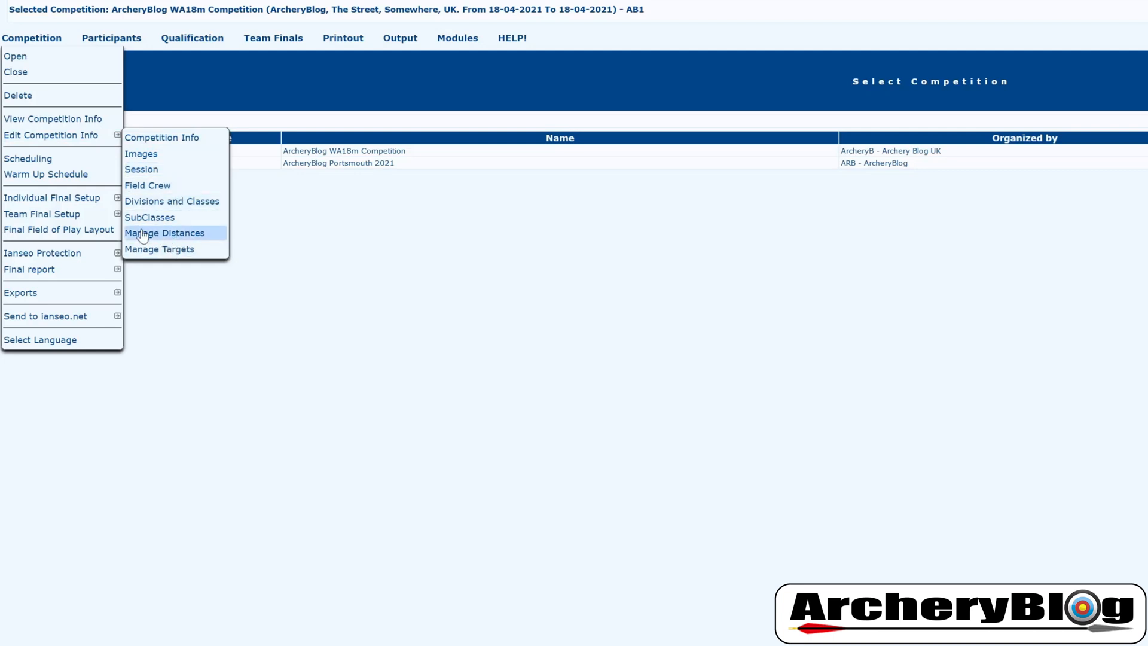
mouse_move(76, 259)
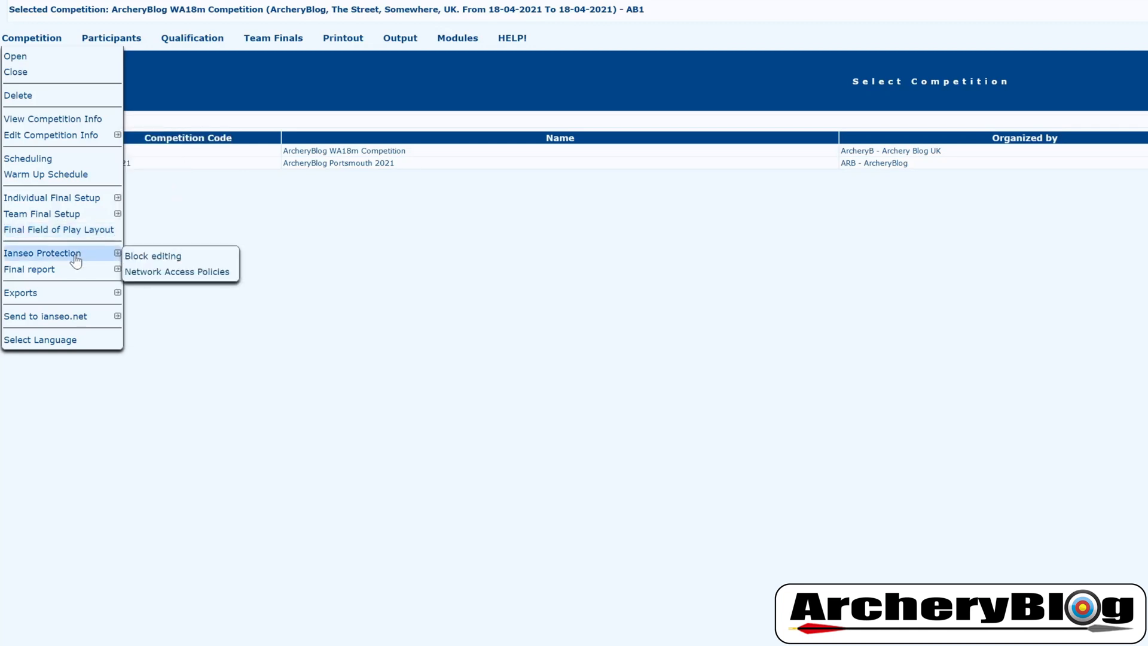
mouse_move(76, 302)
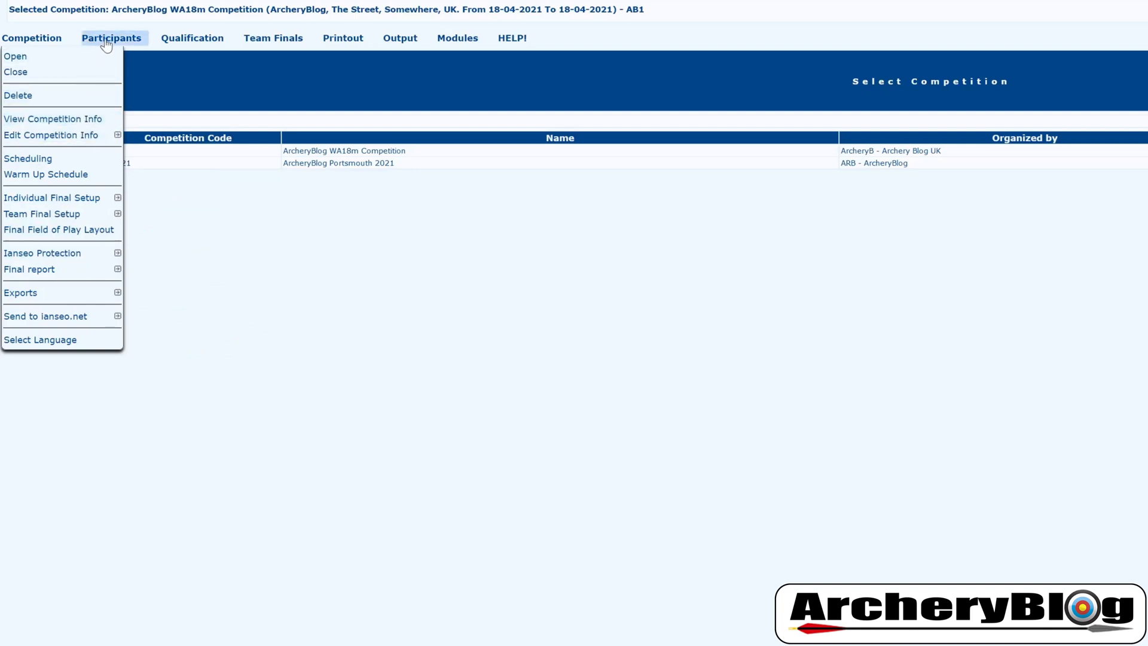
mouse_move(106, 44)
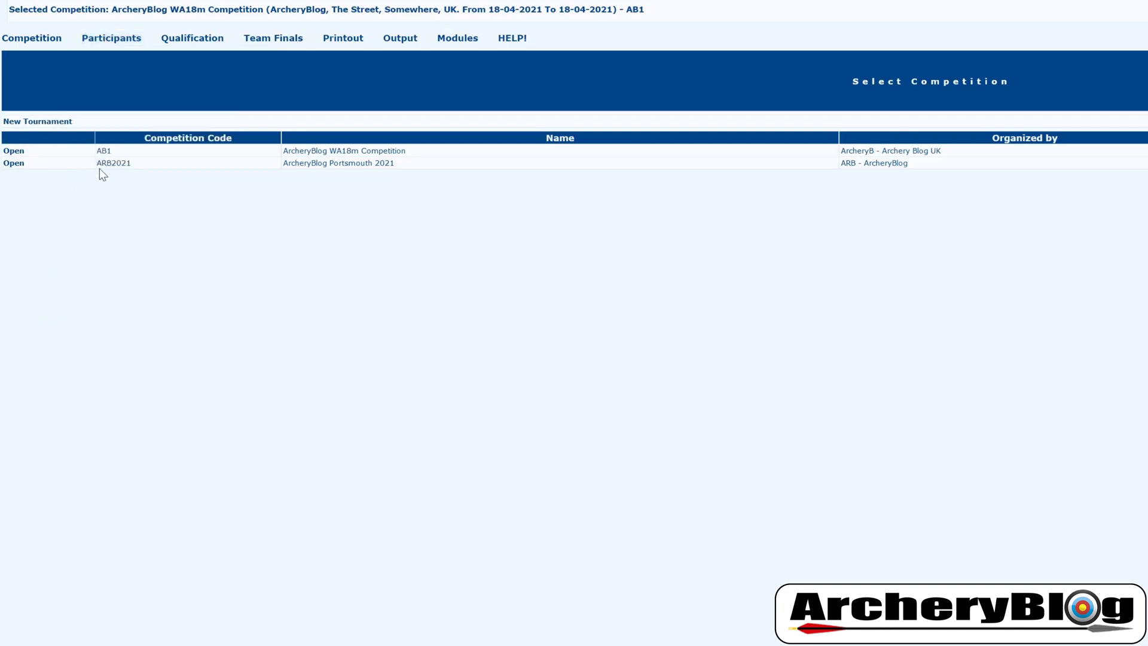
click(13, 151)
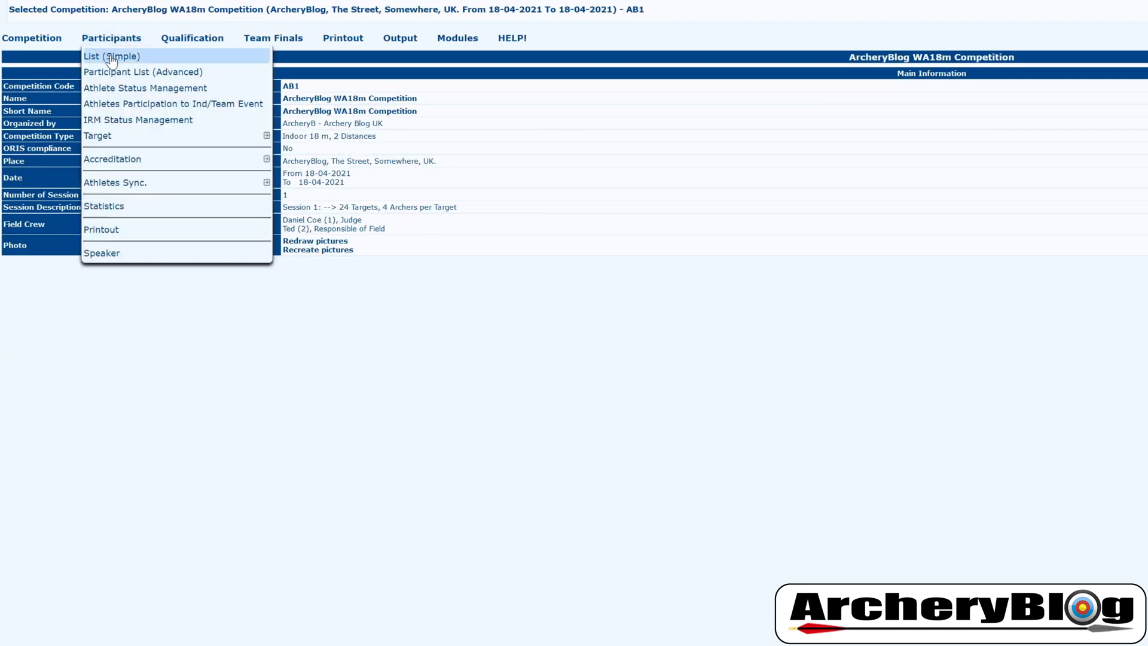
Show Participants > List (Simple) and start a new participant with :Add:
click(170, 58)
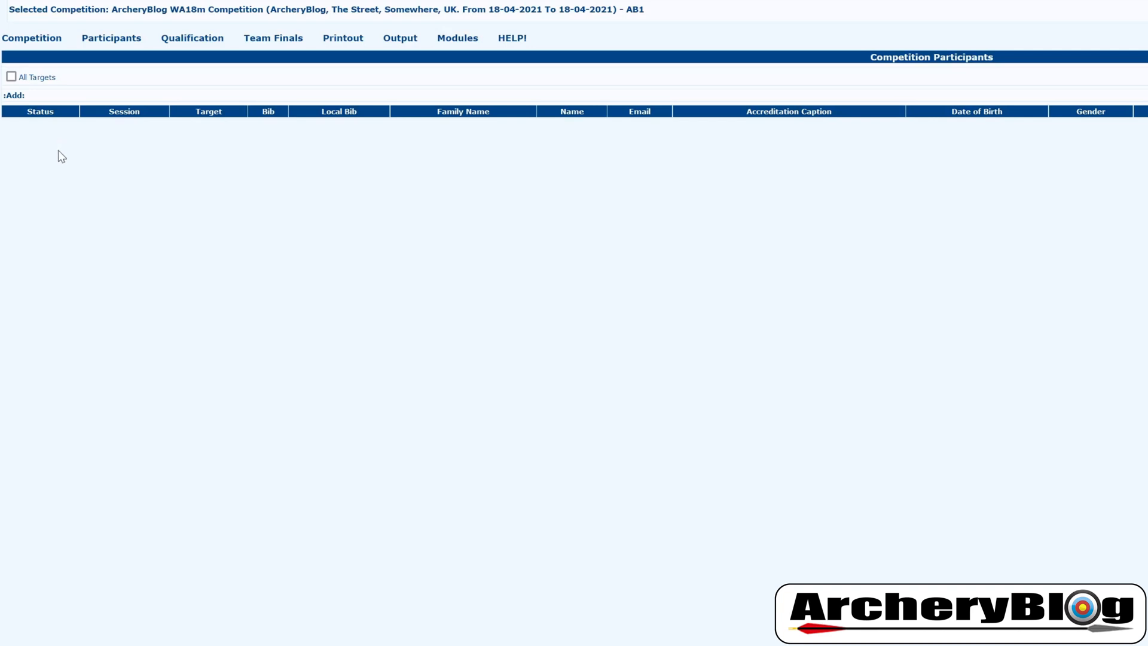
click(15, 98)
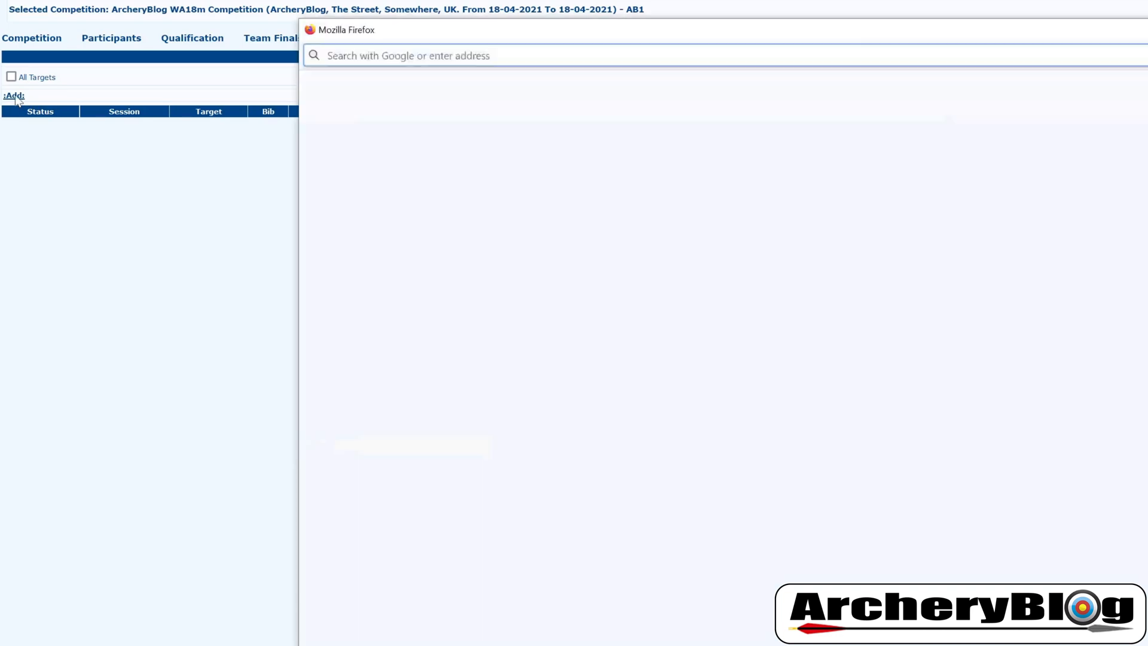
drag(579, 41, 762, 144)
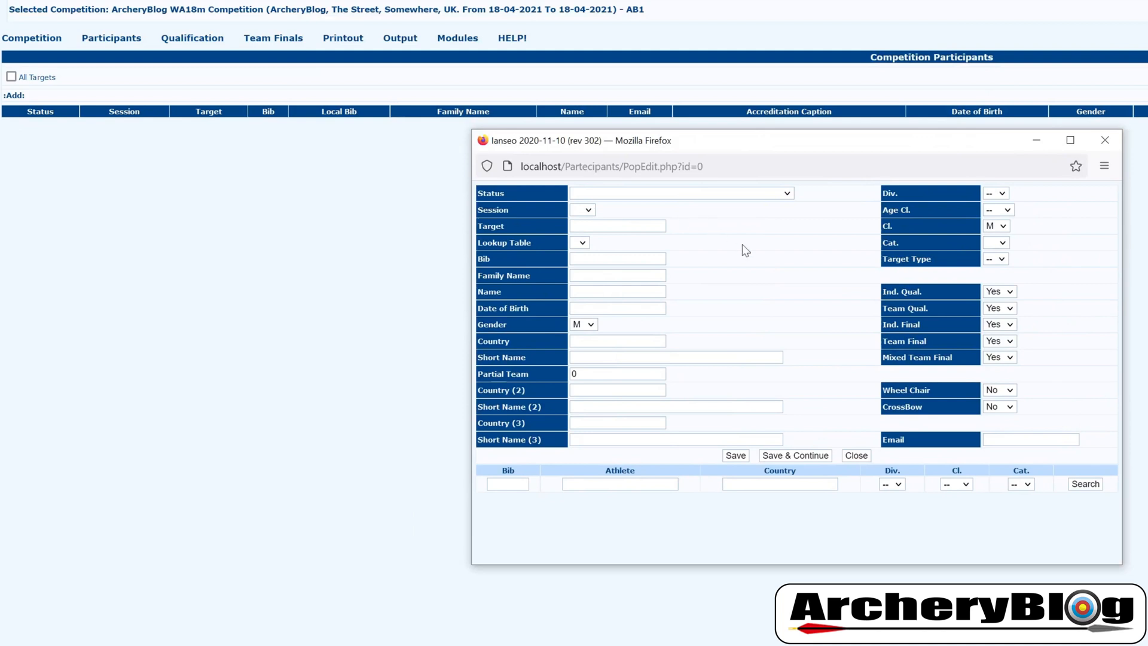
drag(807, 140, 816, 153)
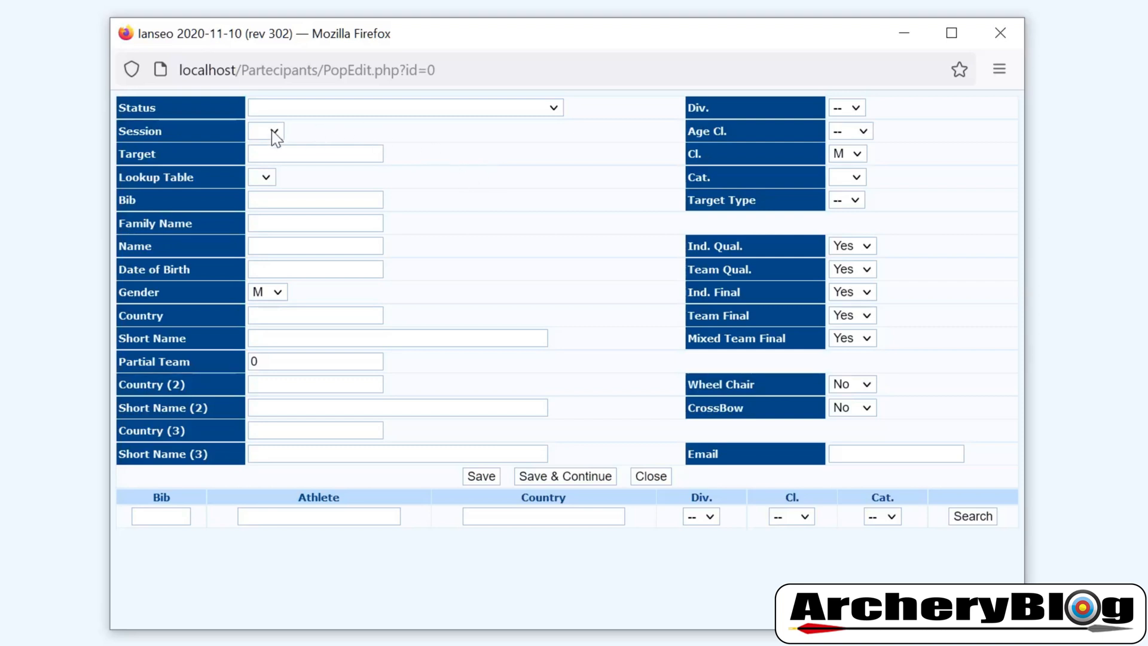
Leave status unset, choose session 1, leave target empty, and move to the Bib field
click(553, 109)
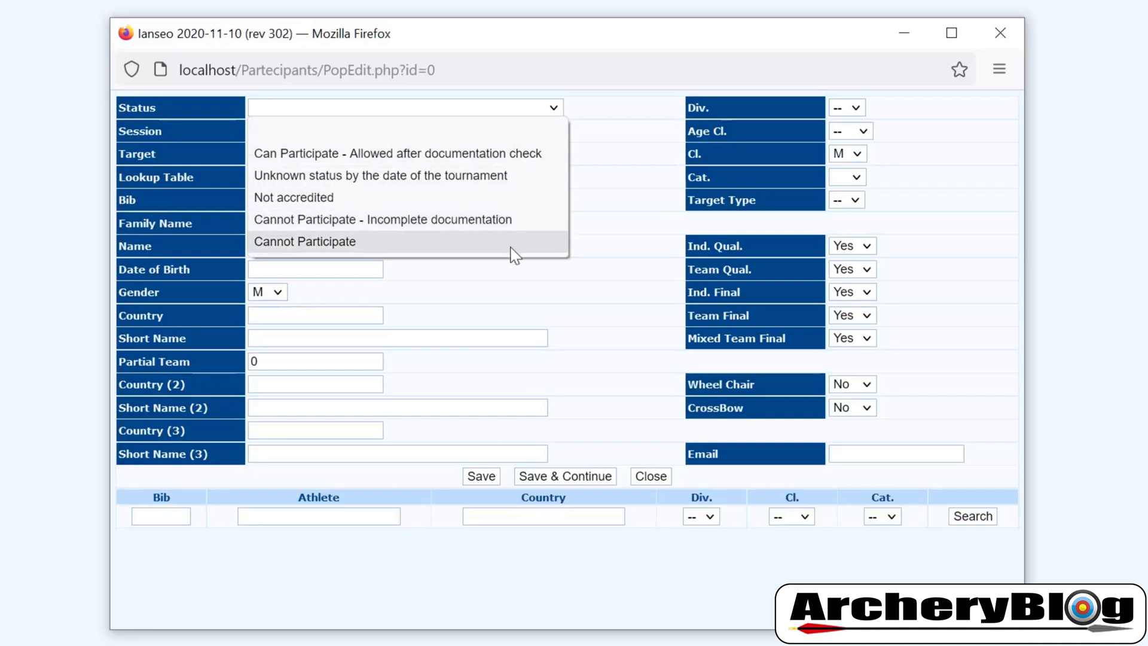
click(601, 117)
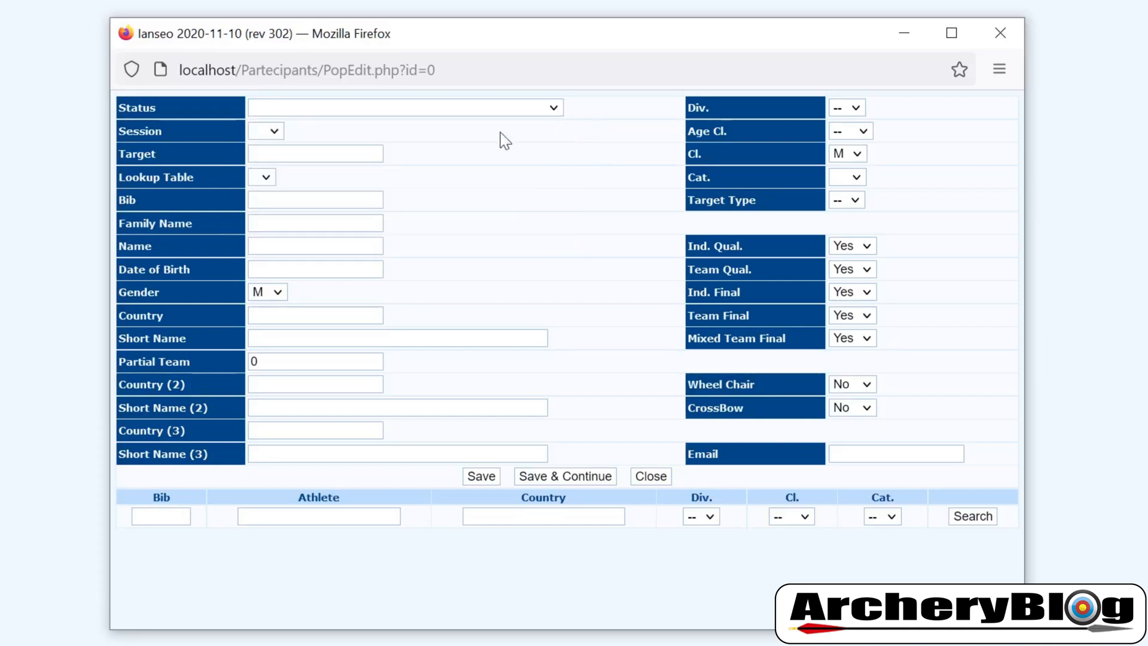
click(273, 133)
click(276, 179)
click(315, 154)
click(315, 154)
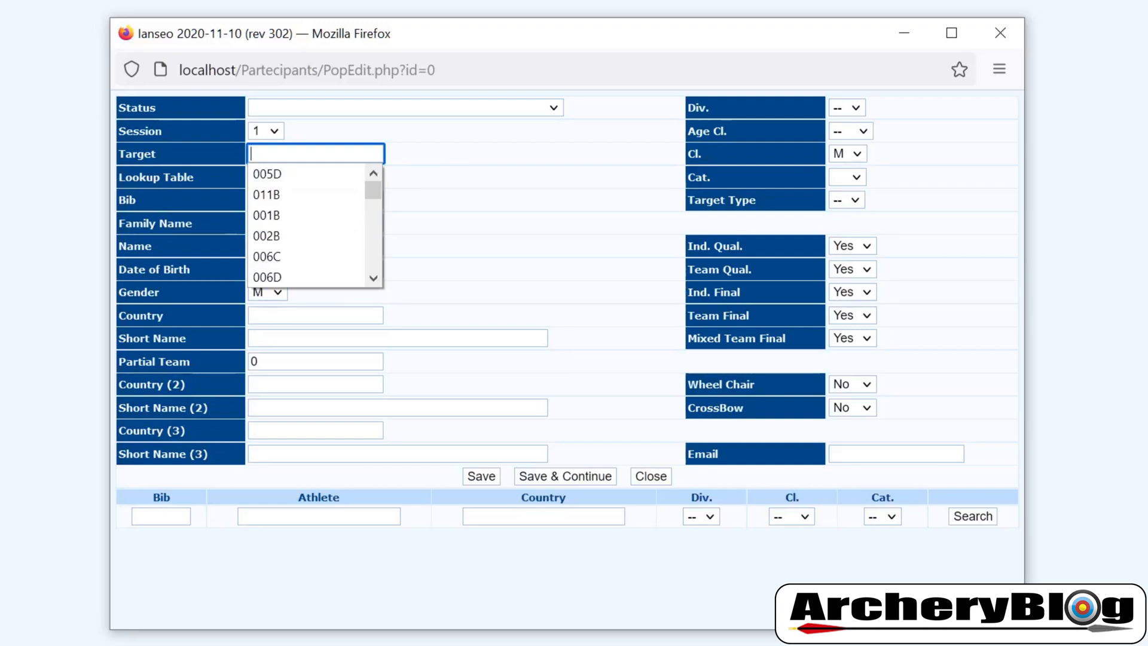
click(457, 160)
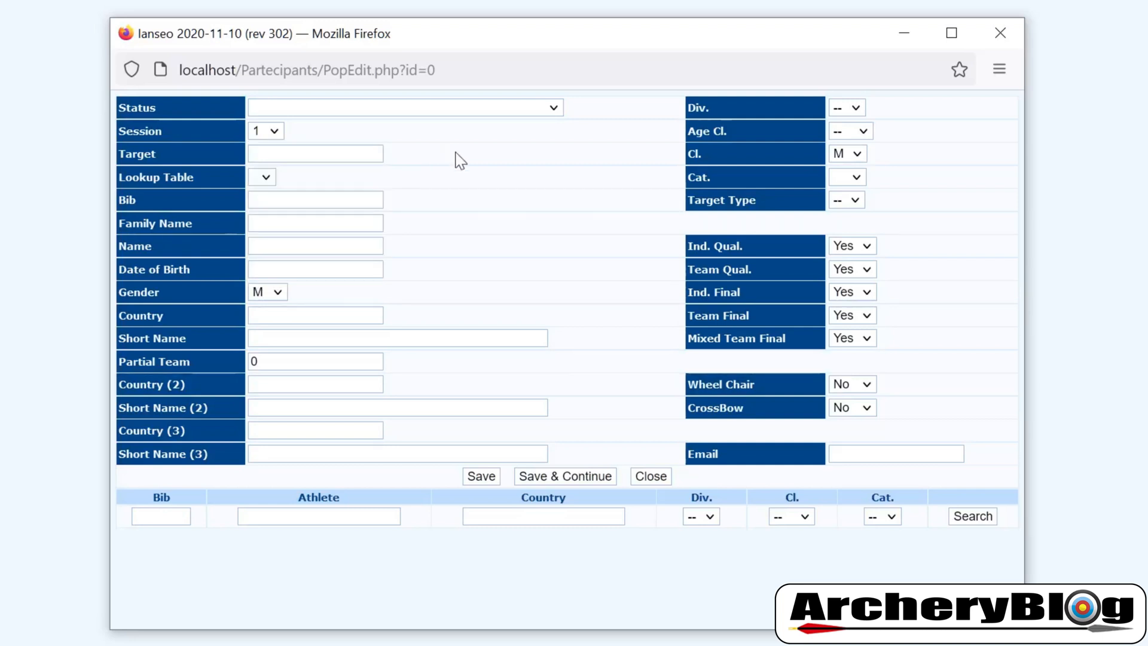
click(302, 199)
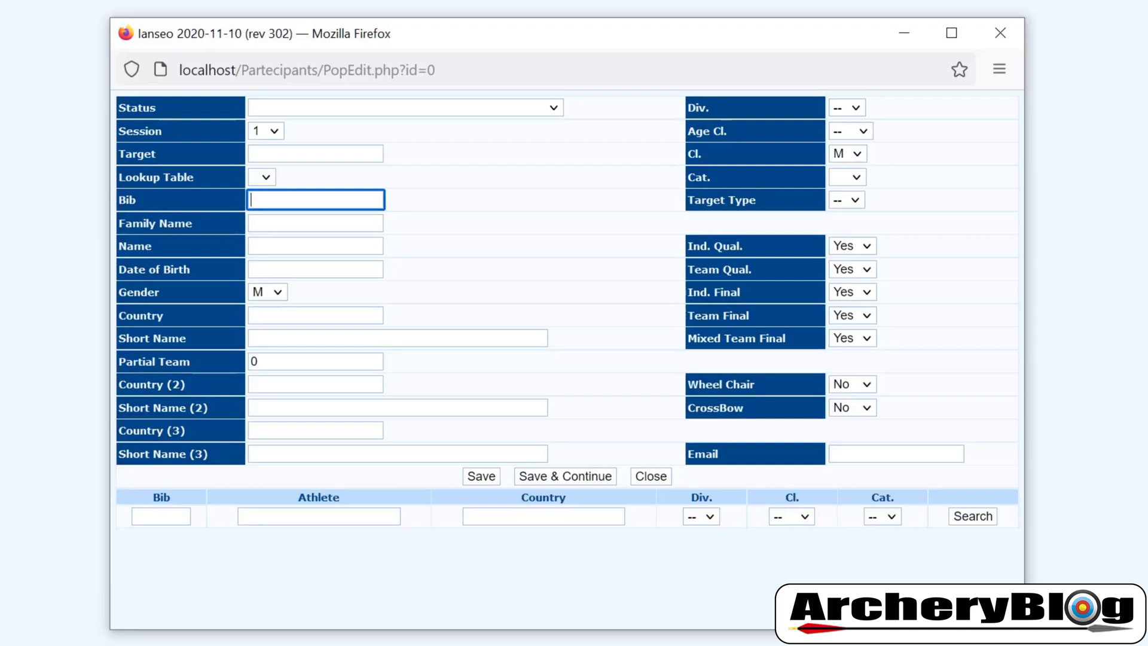
Pick bib 123456 from earlier entries and enter the athlete's family name and first name
text(1)
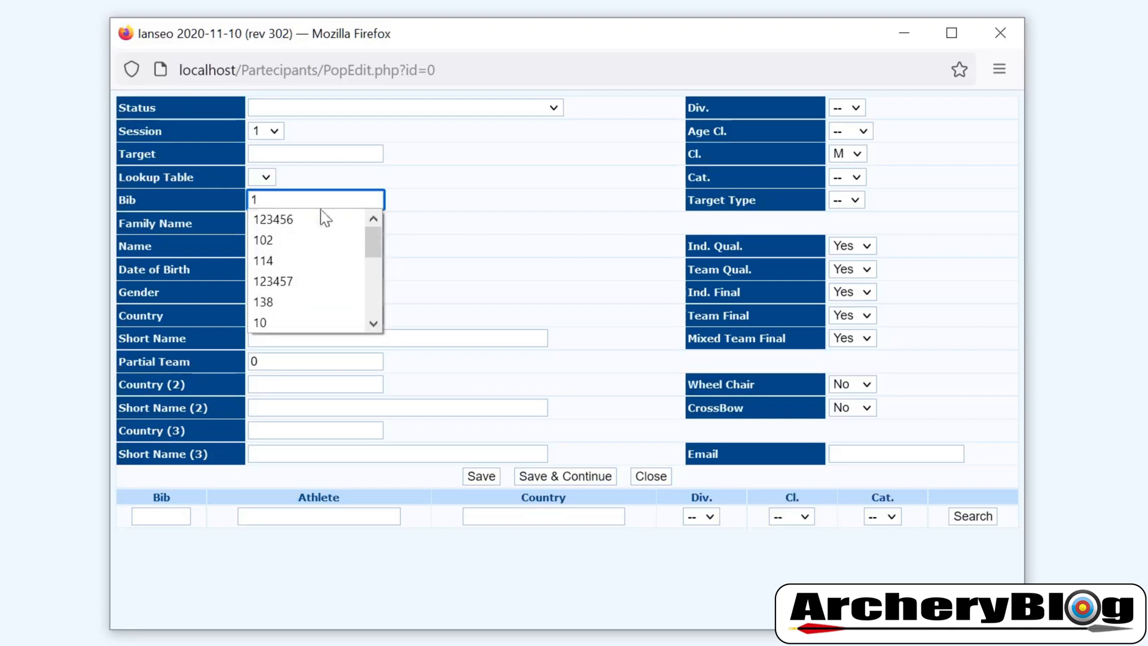
key(Escape)
key(Down)
click(295, 218)
key(Tab)
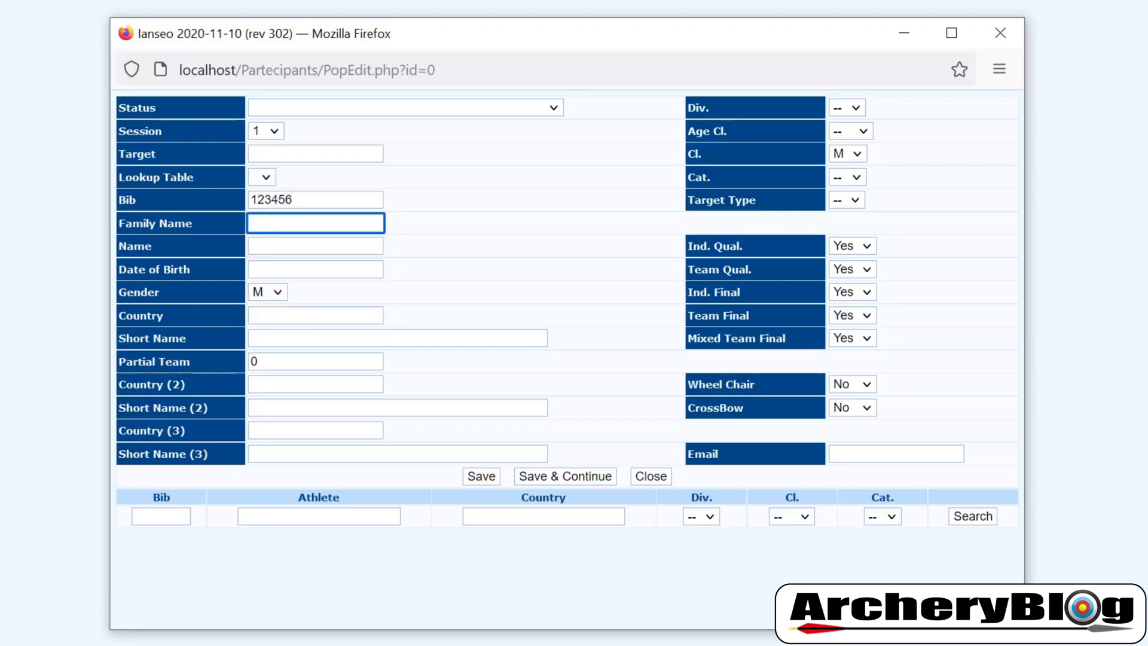
key(Tab)
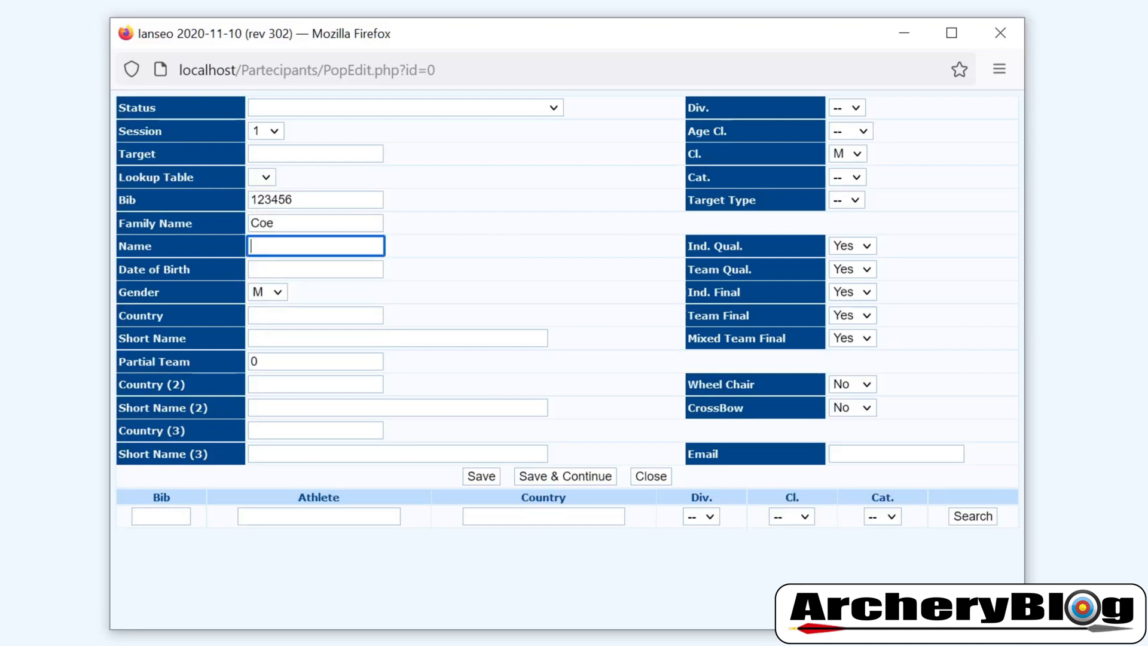
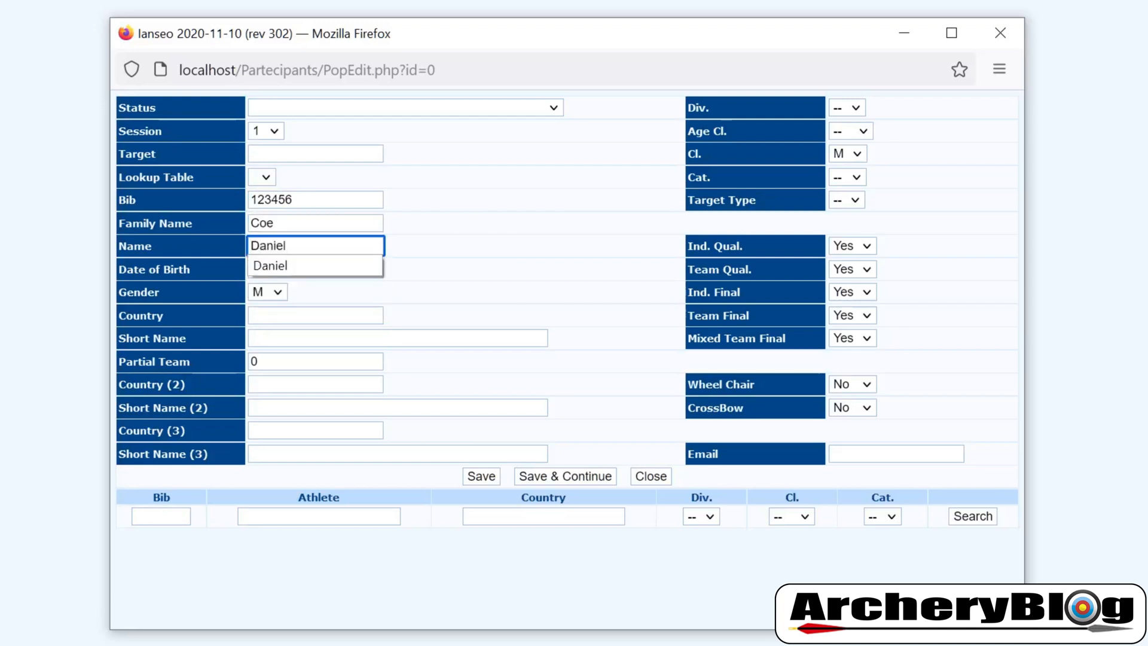
key(Tab)
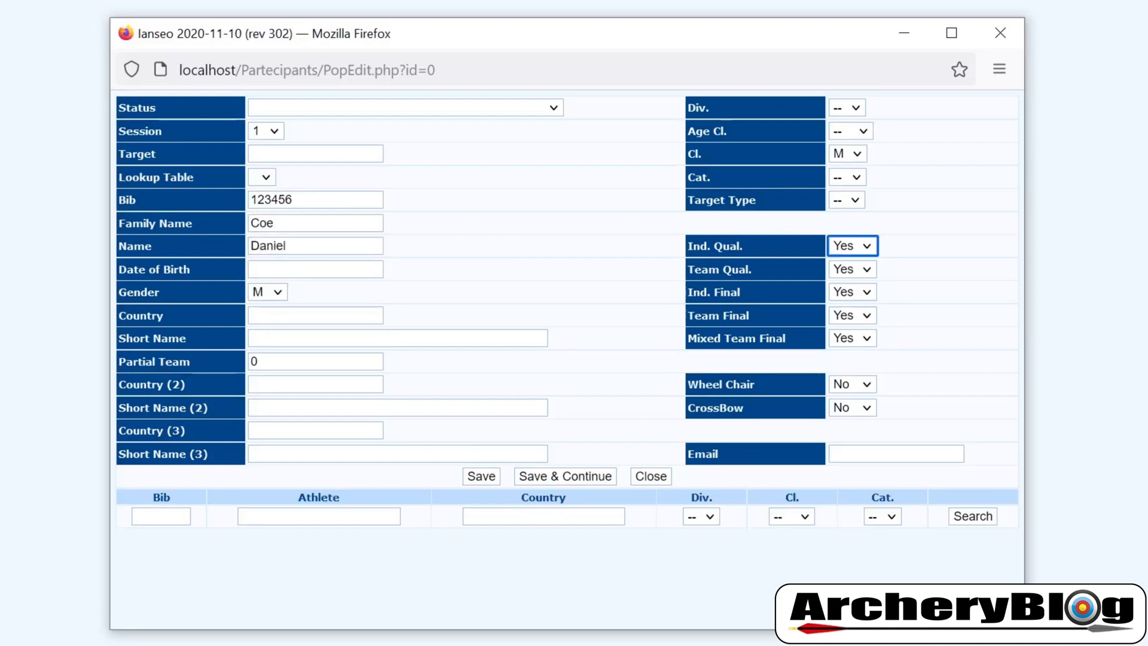
Keep the gender set to M and move on to the Country field
click(407, 273)
click(278, 293)
click(278, 294)
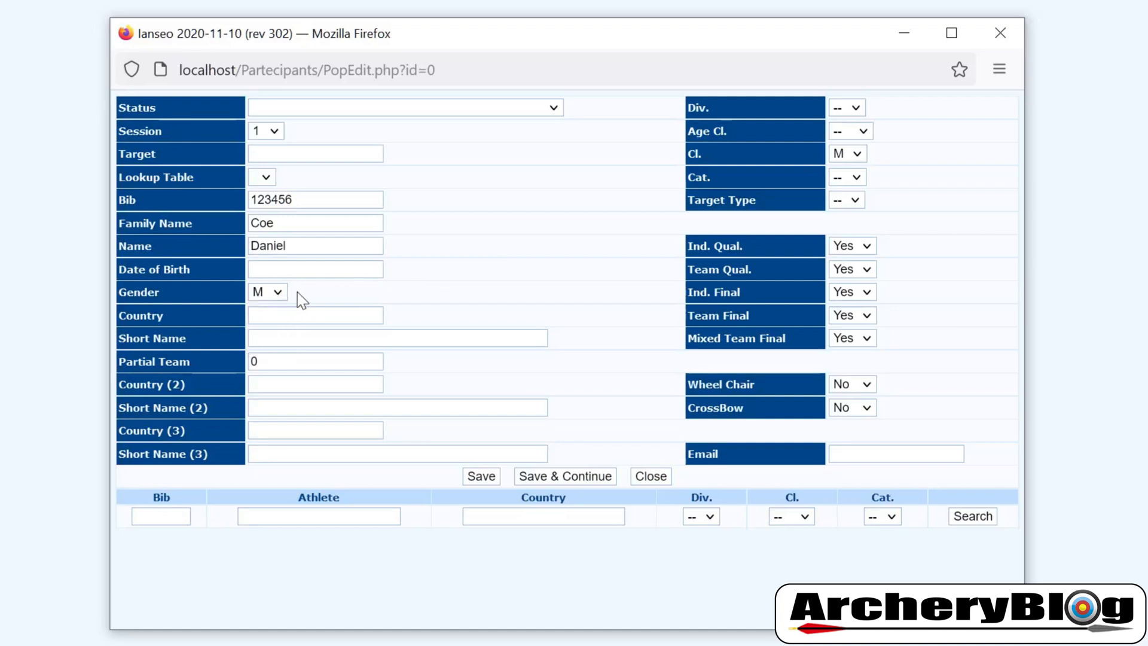
key(Tab)
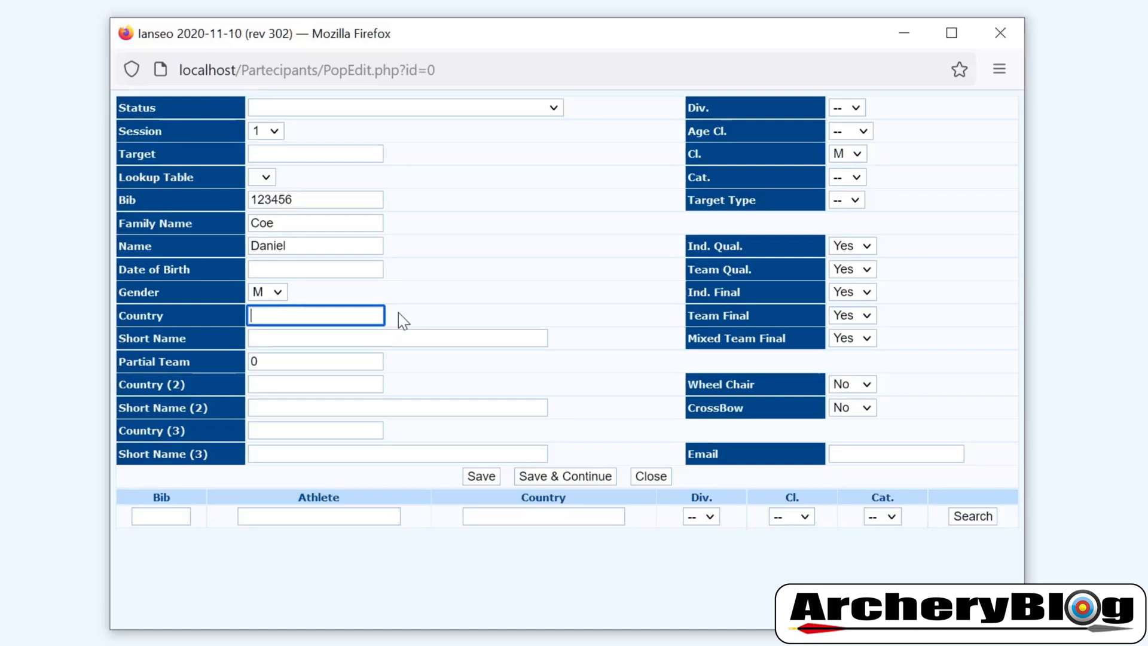
Type 'Archery Blog' into Country and 'ArcheryBlog' into Short Name
click(312, 315)
text(Archery Bl)
key(BackSpace)
key(BackSpace)
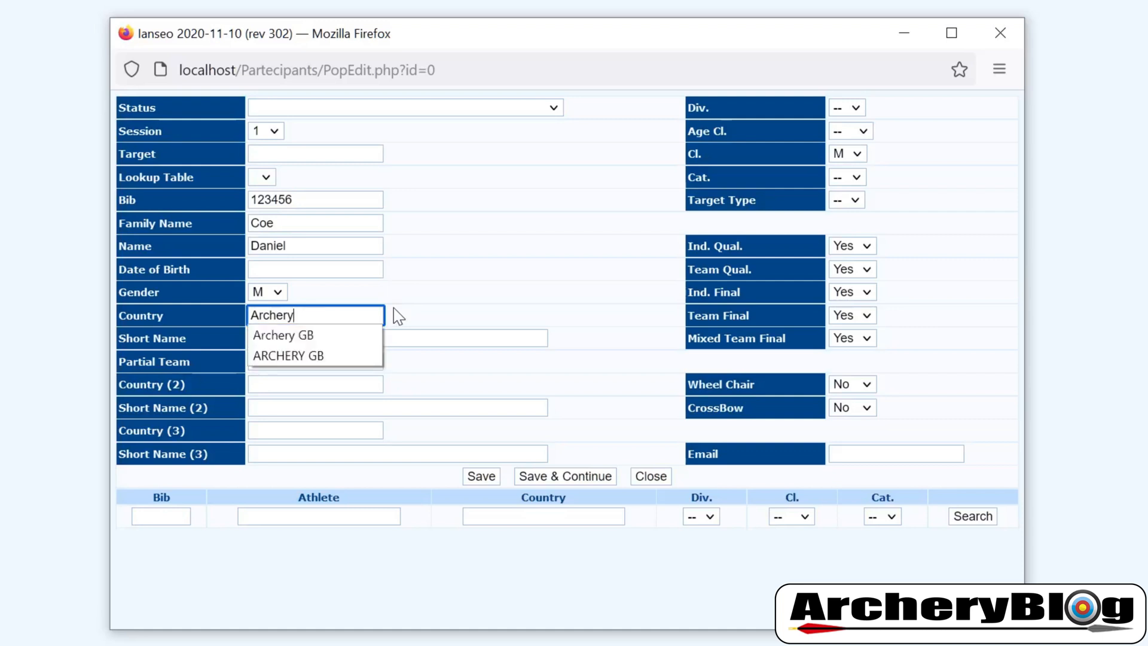
text(Blo)
key(BackSpace)
key(BackSpace)
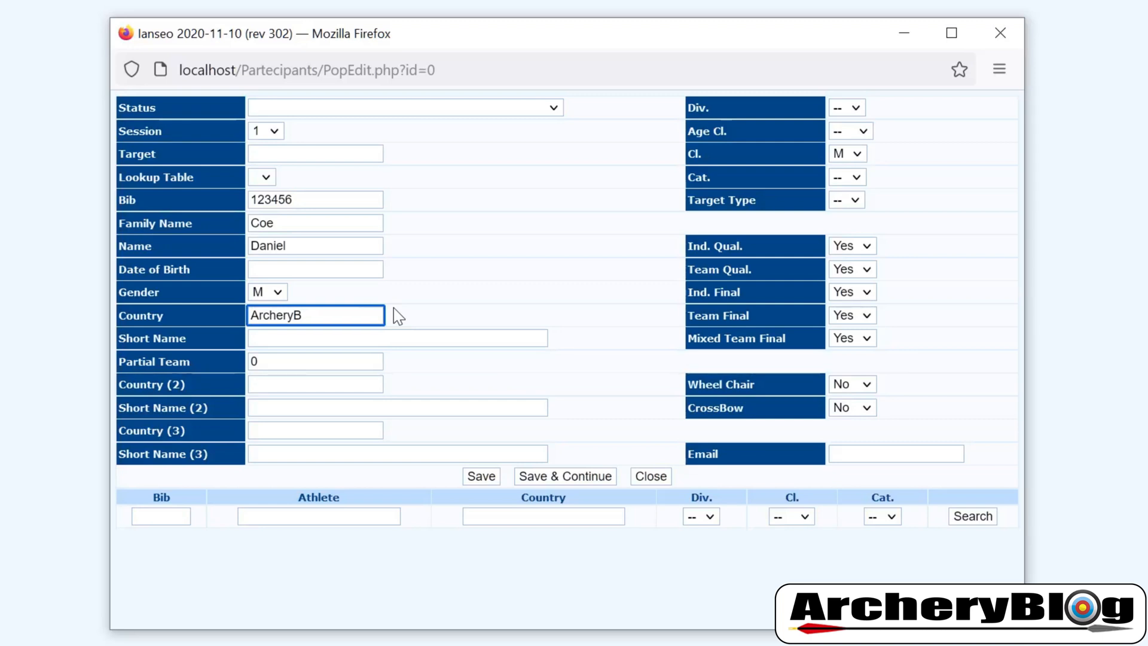
key(Tab)
text(ArcheryBlog)
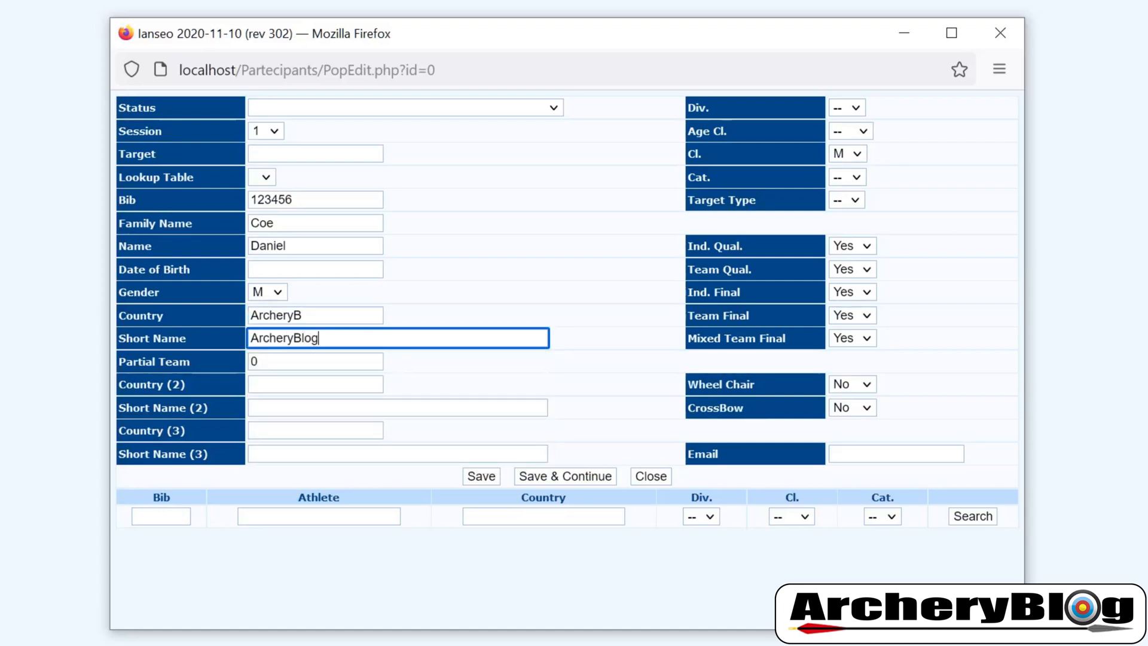
click(418, 315)
Replace the country with code ARB and re-enter the short name as 'Archery Blog'
key(shift+Tab)
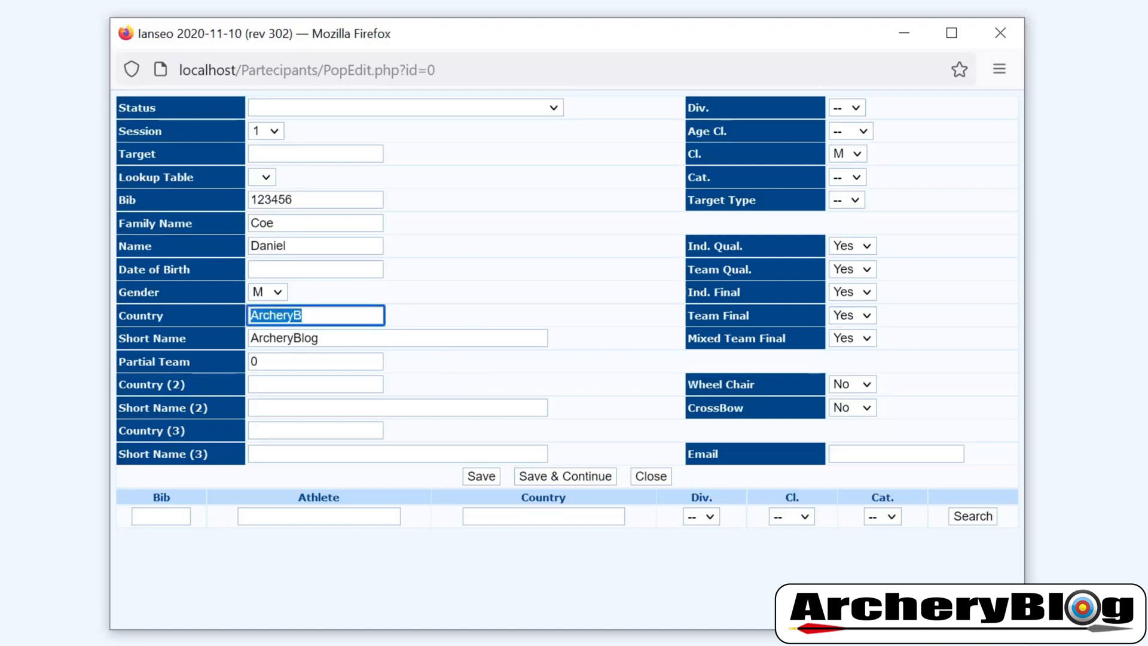
text(ARB)
click(286, 350)
click(287, 339)
text(Archery Blog)
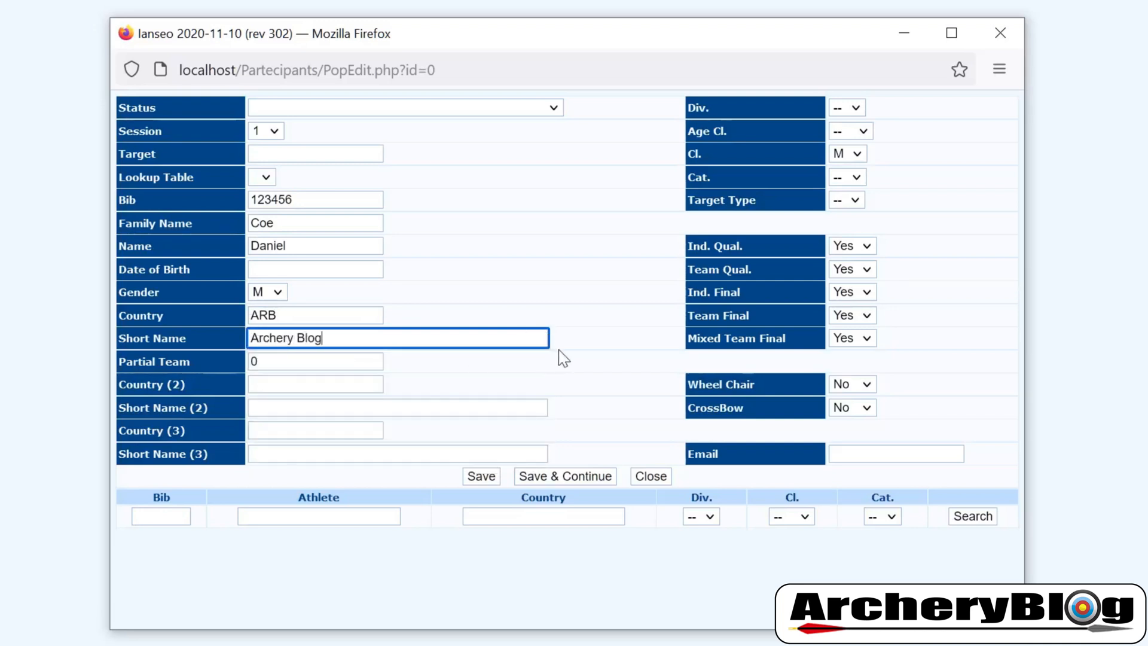
Set the participant's division to R and keep Wheel Chair at No
click(856, 108)
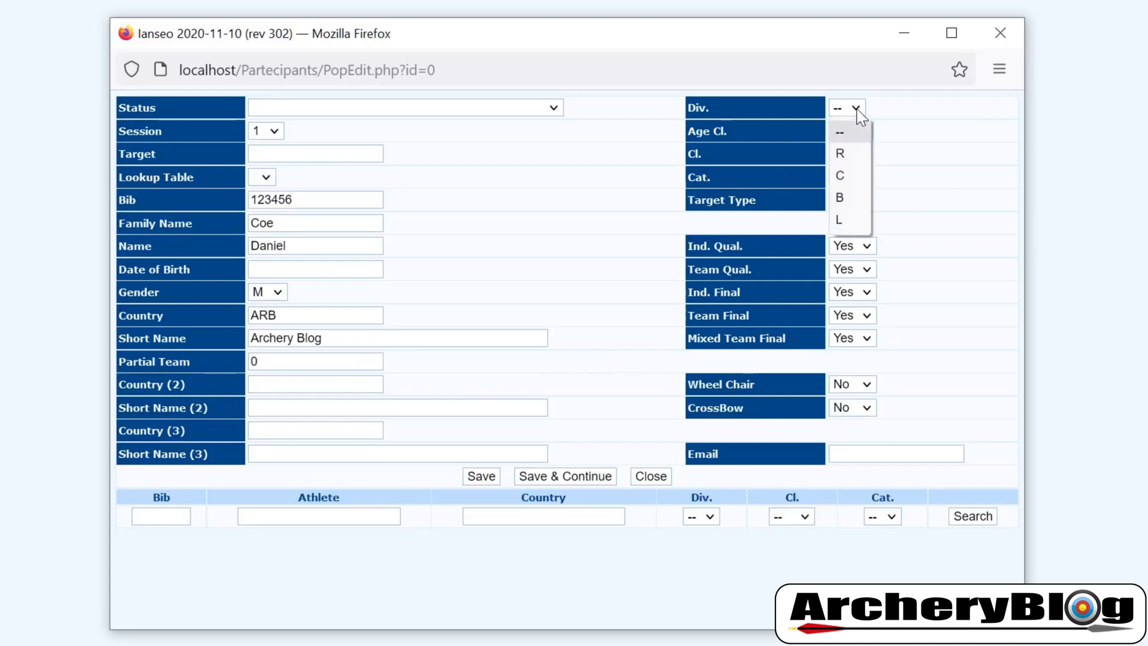
click(849, 157)
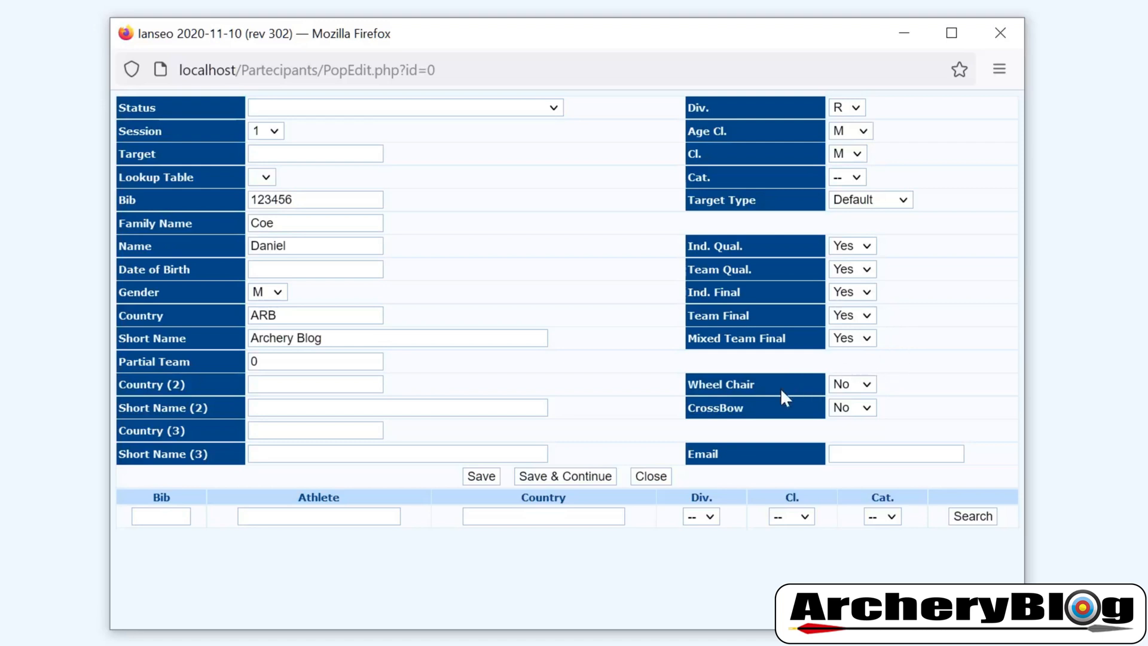
click(867, 385)
click(868, 385)
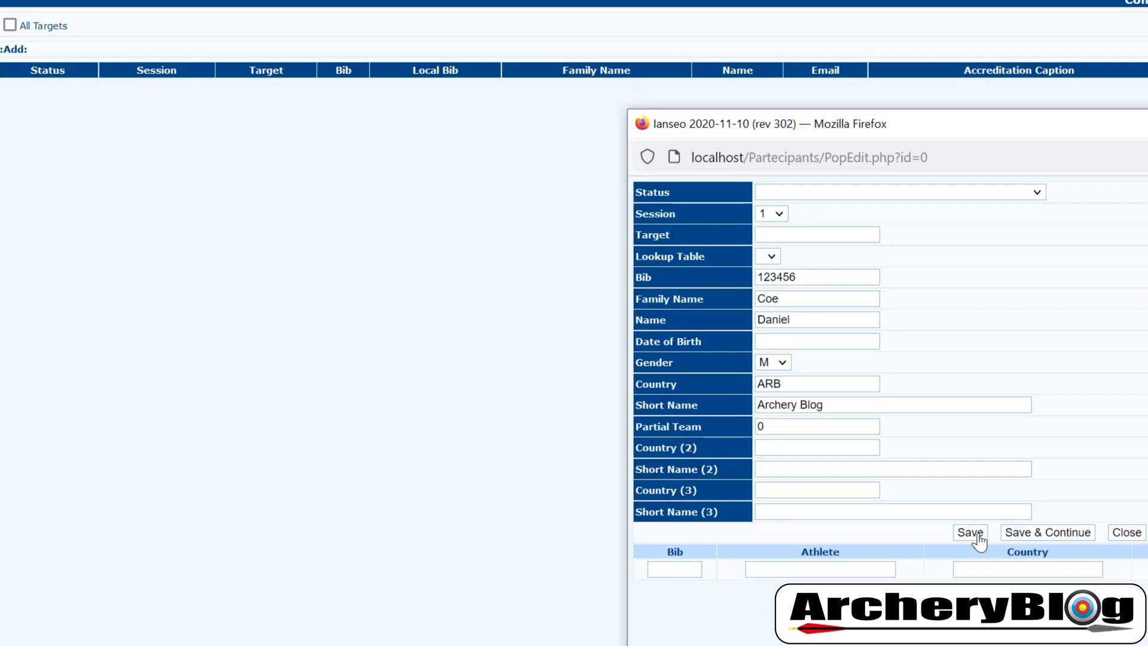
Save the participant with bib 123456, country ARB, division R and class M
click(978, 535)
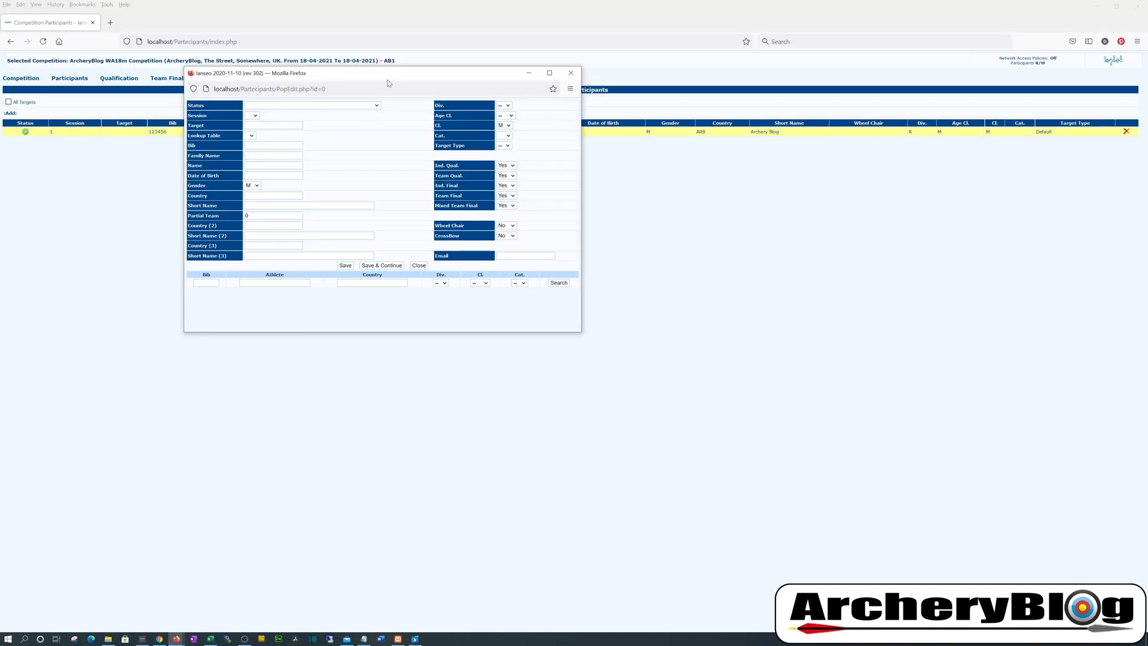
Close the blank entry window and delete the bib 123456 participant, confirming with OK
drag(388, 82, 529, 207)
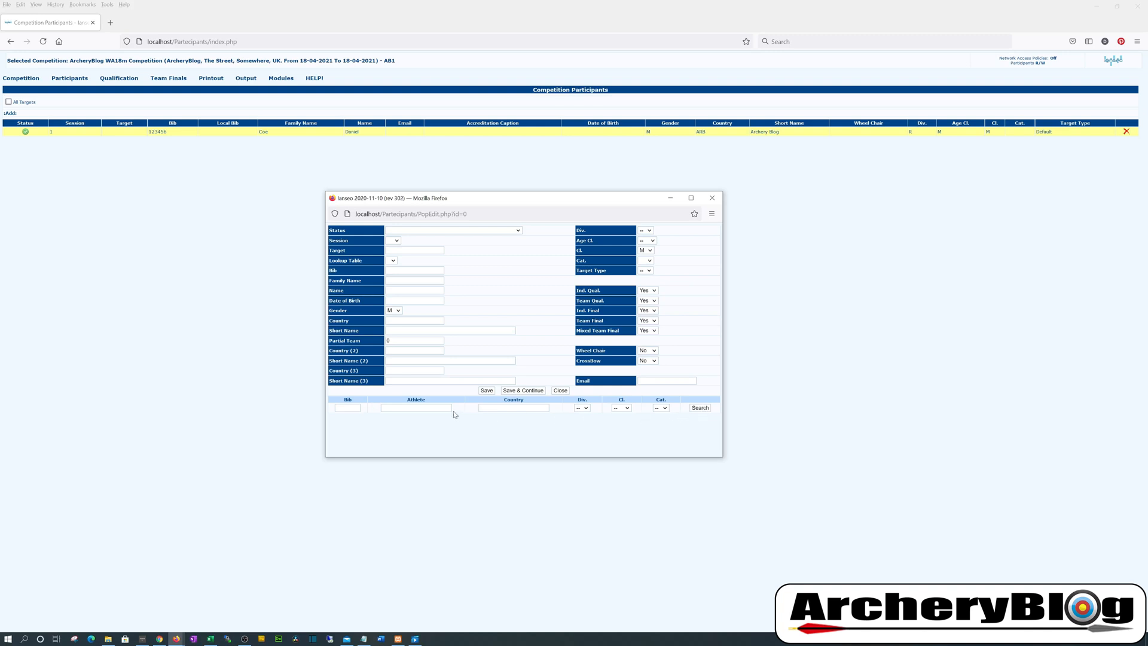
click(712, 198)
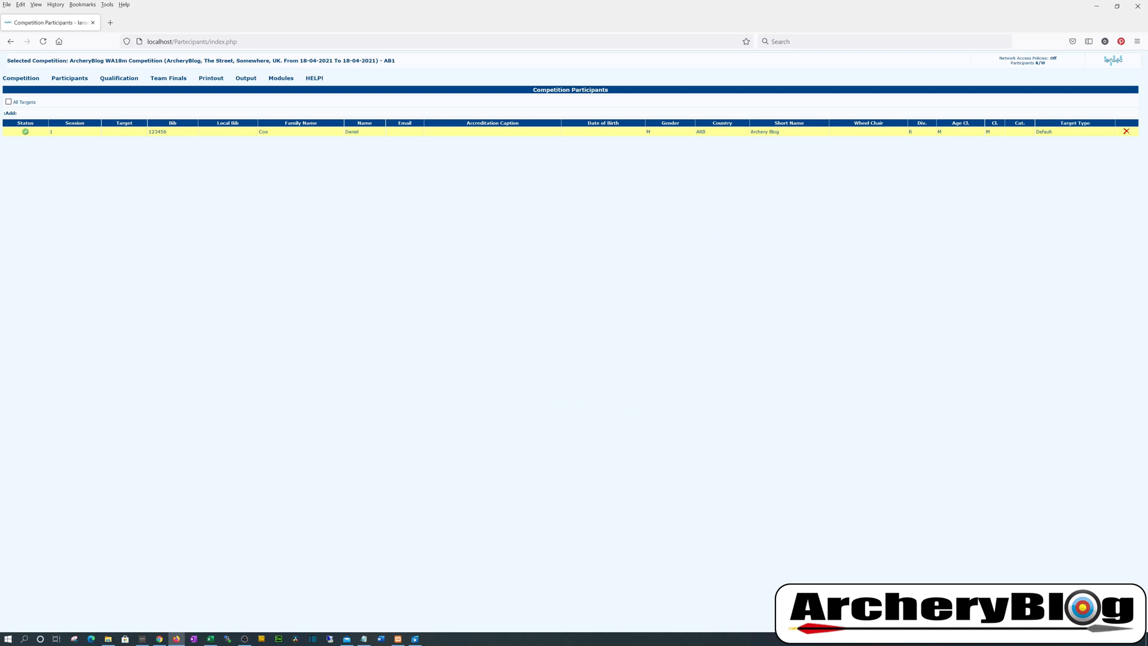
click(1126, 132)
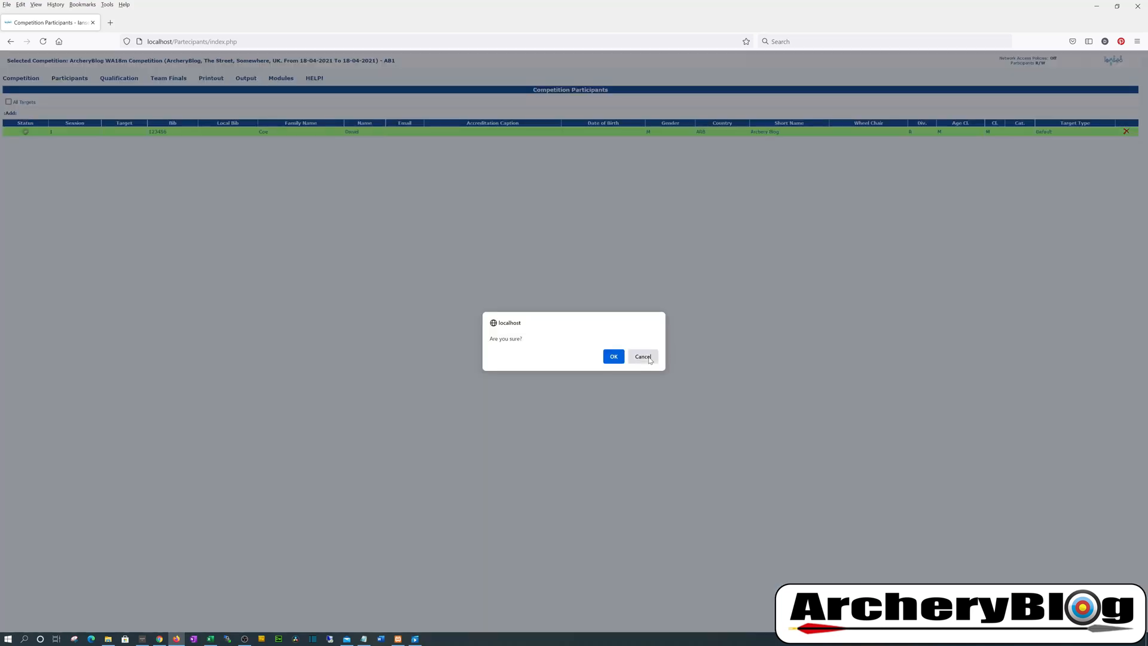
click(614, 357)
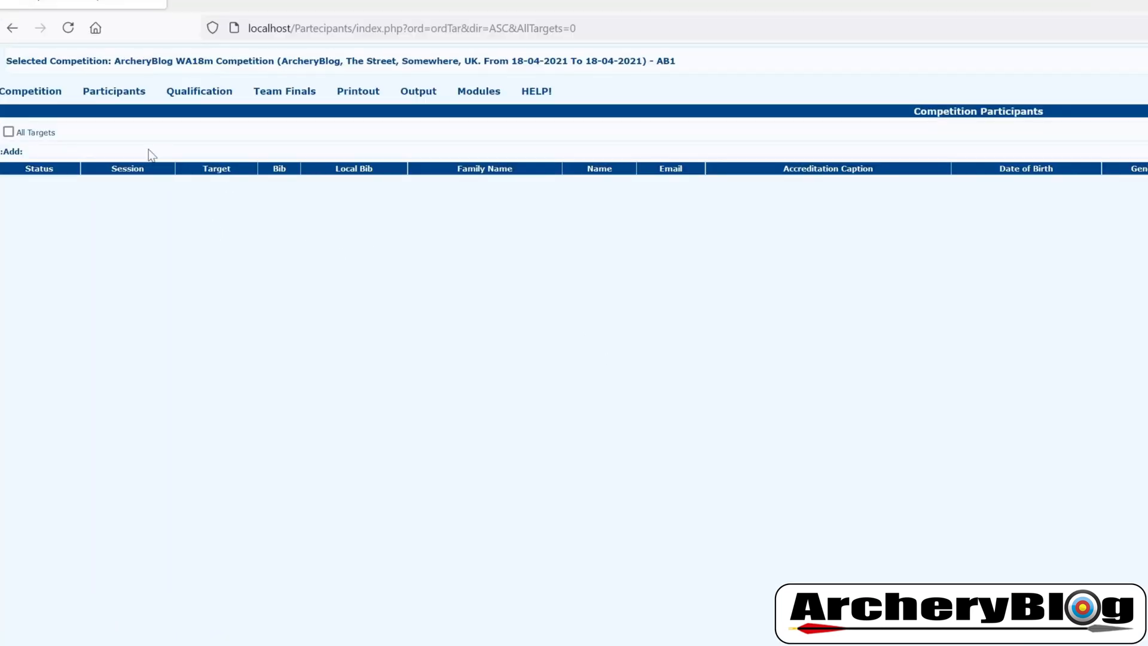
Go to Participants > Athletes Sync. > List Load (SpreadSheet Import)
click(72, 80)
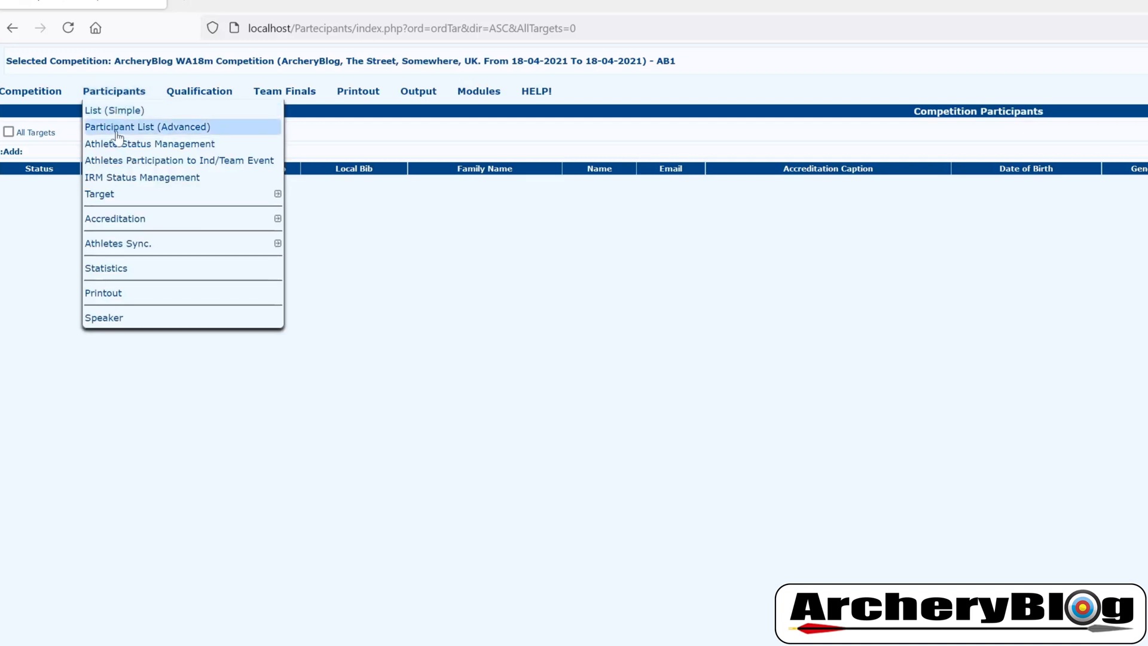
mouse_move(150, 246)
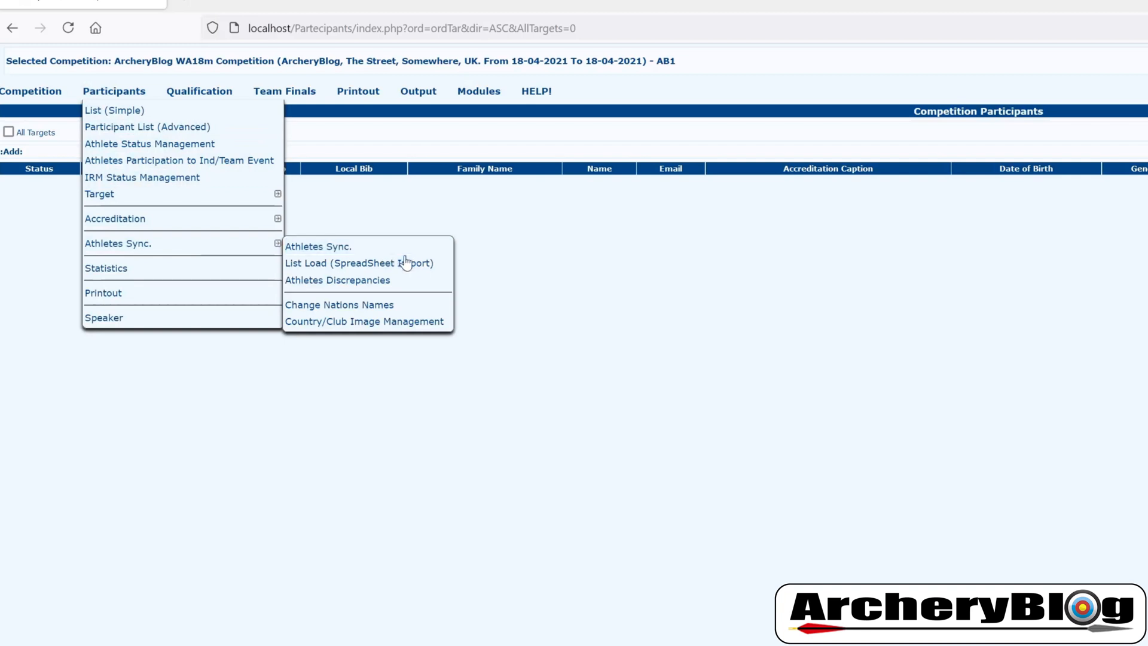
click(441, 269)
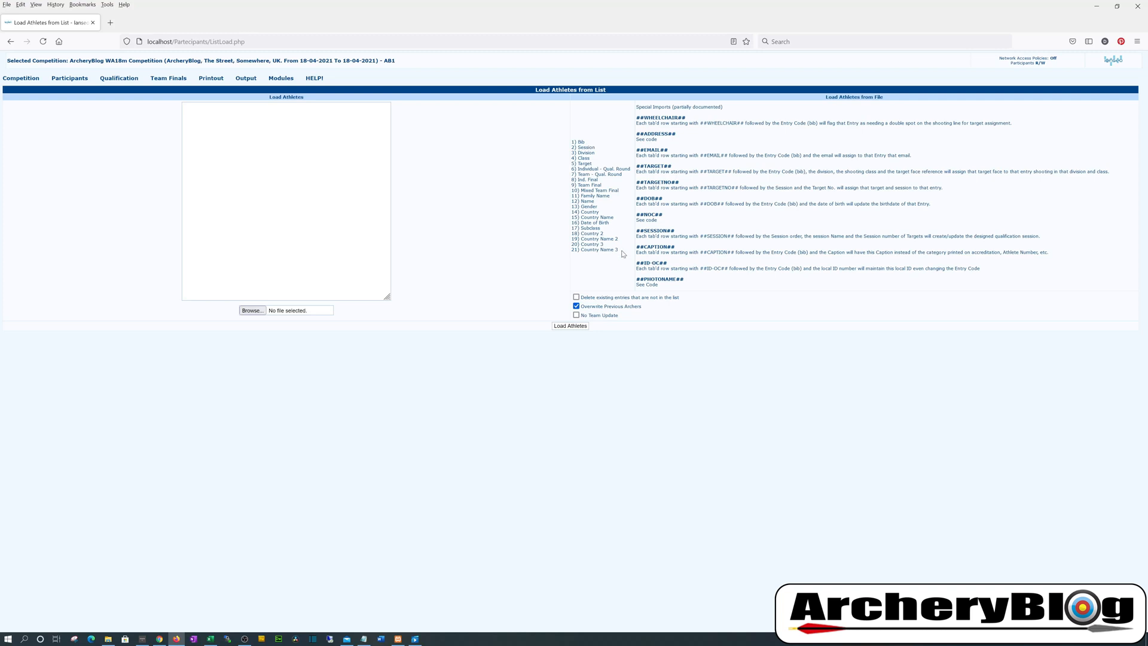
Review the expected import column list, then place import example.xlsx lower-left beside it
drag(622, 252, 568, 142)
click(562, 153)
click(210, 638)
drag(830, 174, 735, 272)
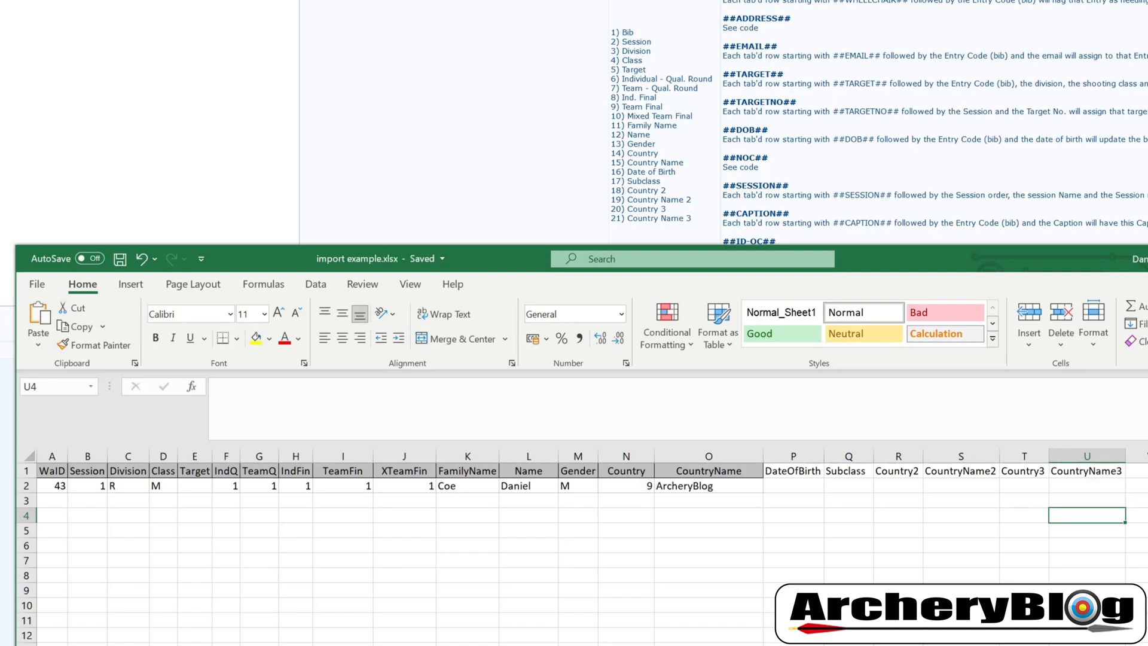
Enter ##WHEELCHAIR##, 43 and 1 into cells A3, B3 and C3
click(50, 501)
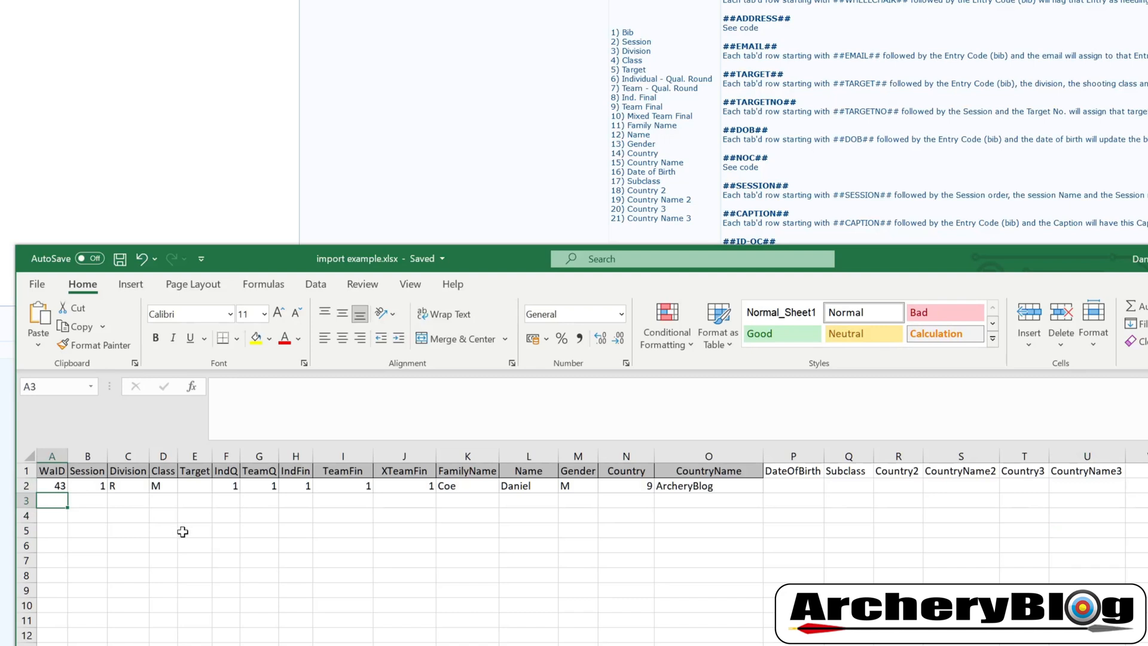
text(##)
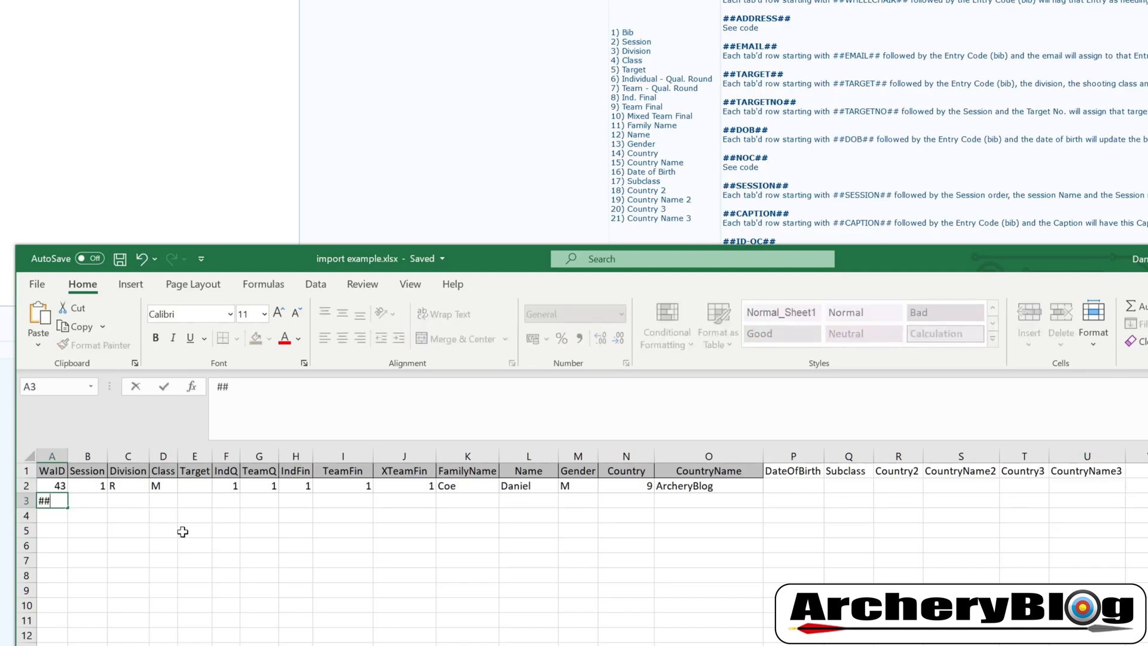
text(WHEELCH)
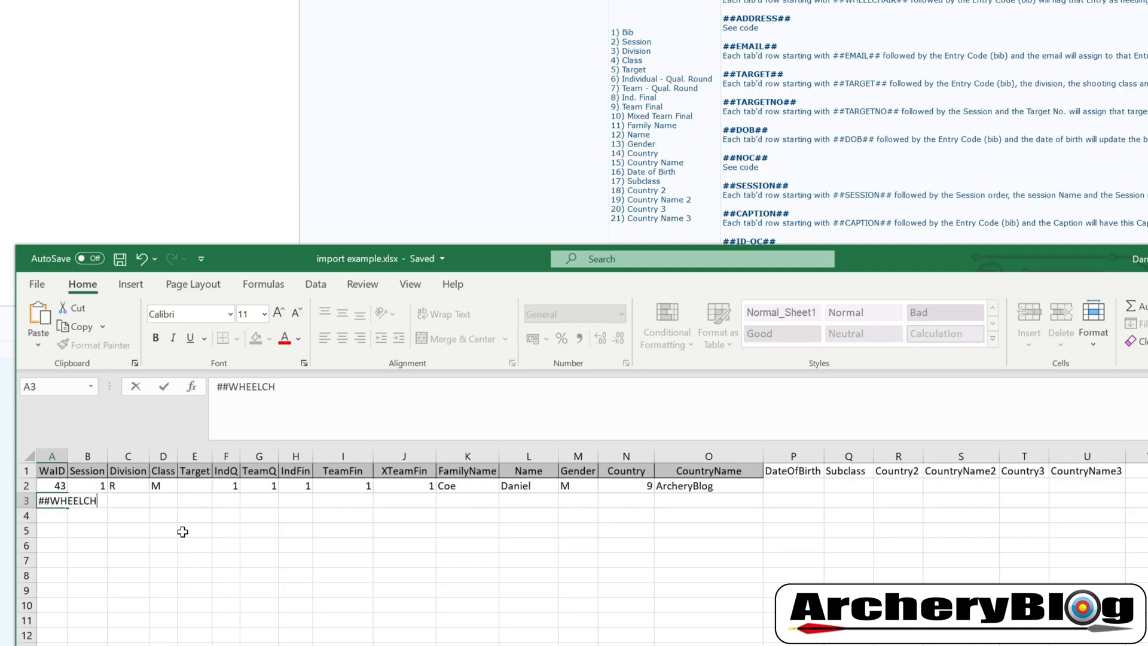
text(AIR##)
key(Tab)
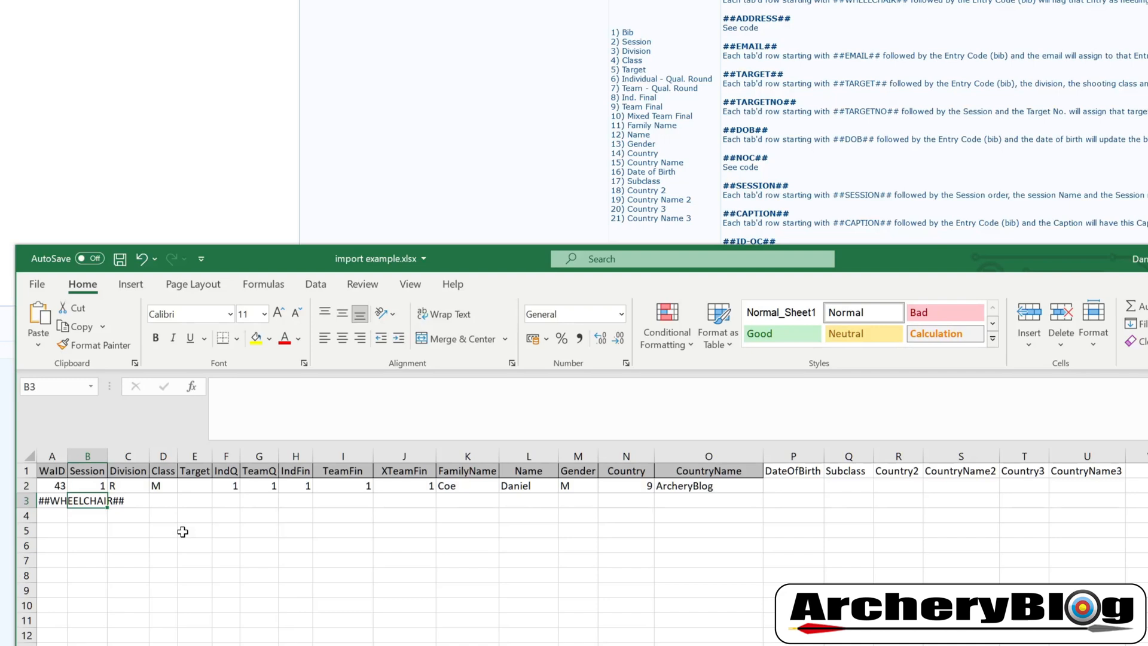
text(43)
key(Tab)
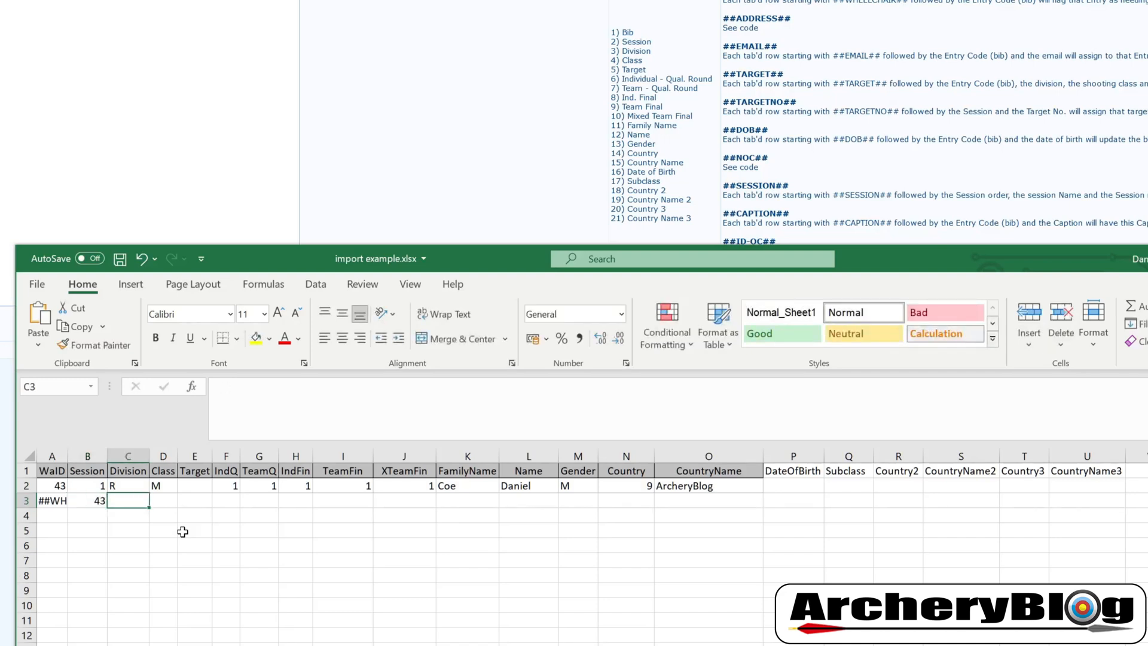
text(1)
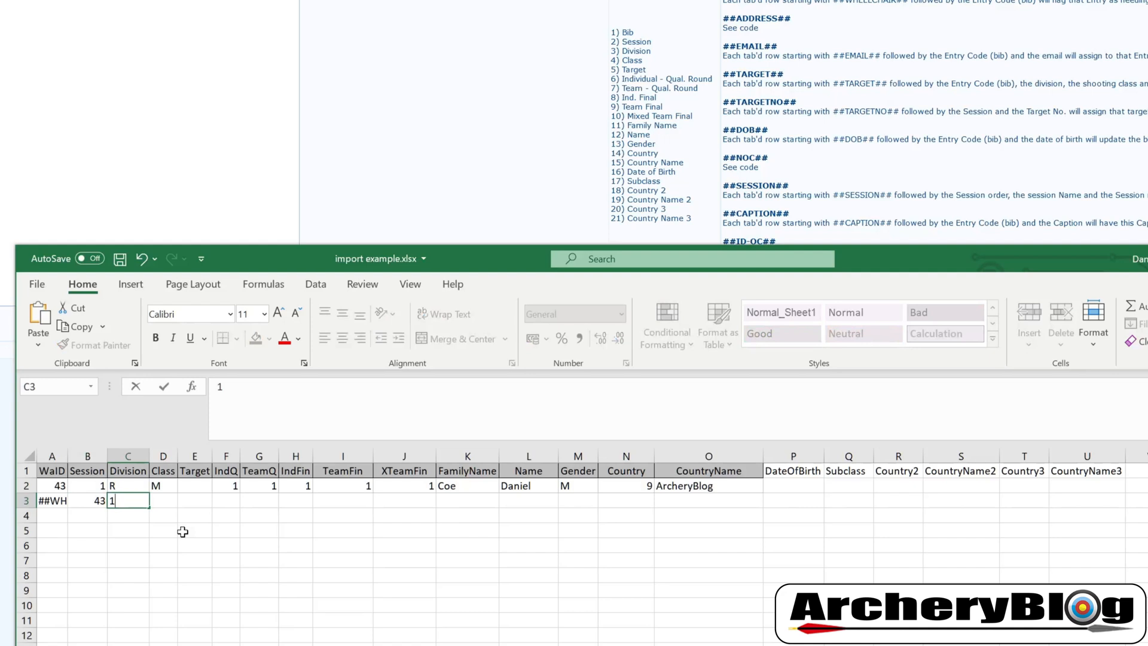
key(Tab)
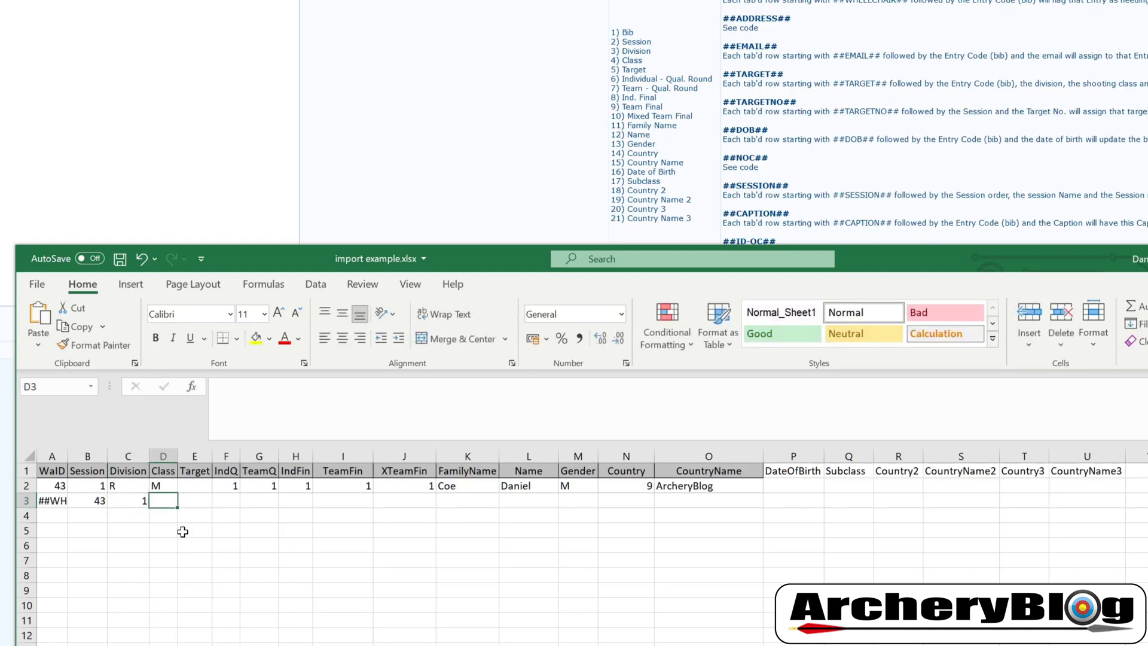
Widen column A to fit the ##WHEELCHAIR## marker and select cell B4
drag(68, 455, 137, 456)
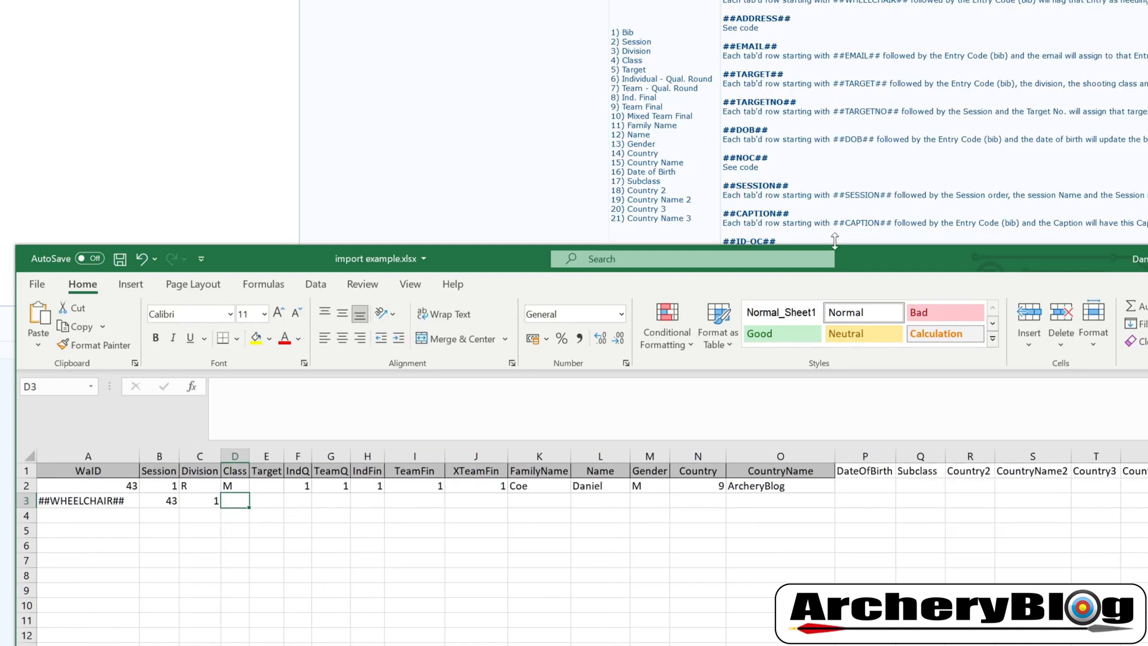
drag(869, 258, 884, 346)
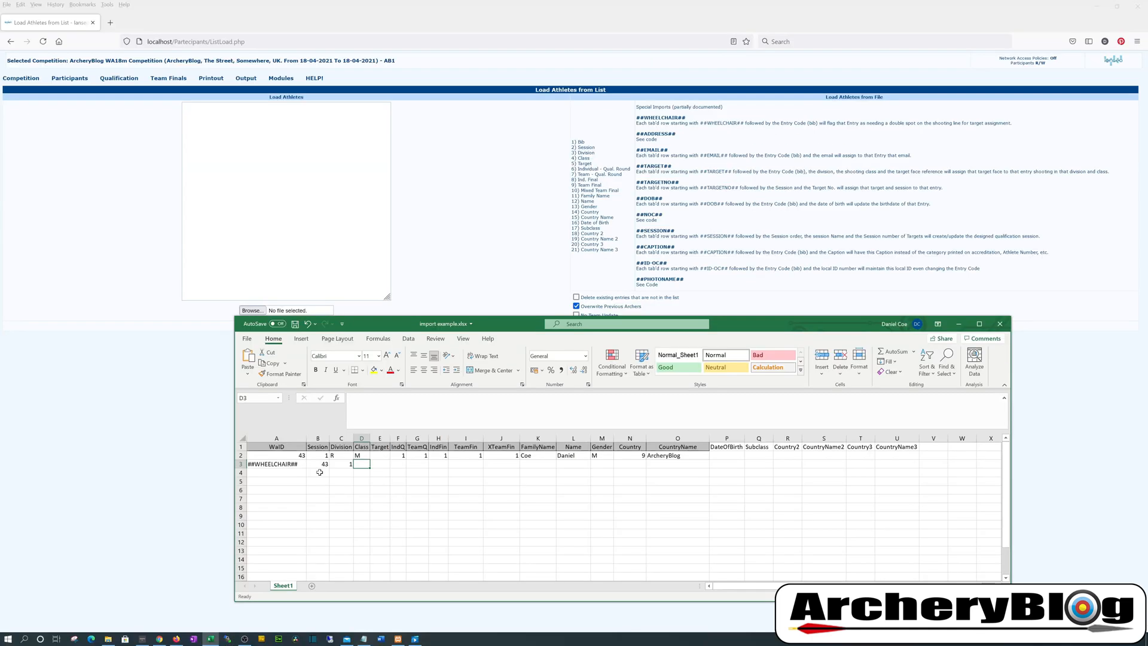
click(173, 603)
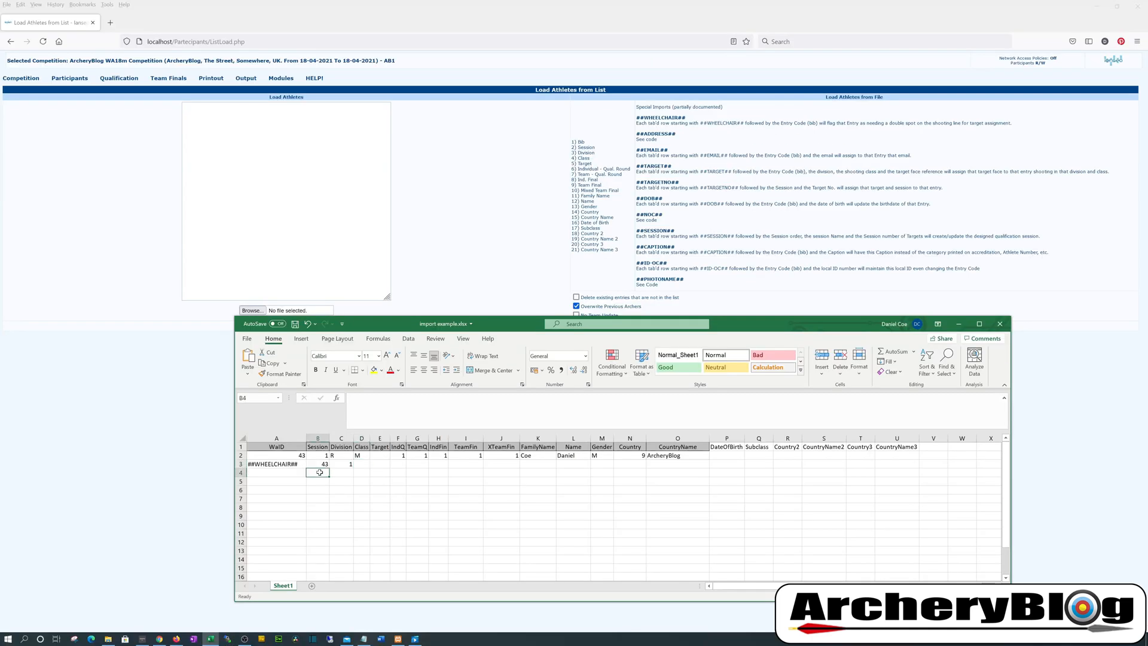
Check the import example text file, then paste Excel's row 2 participant data into Load Athletes
click(364, 638)
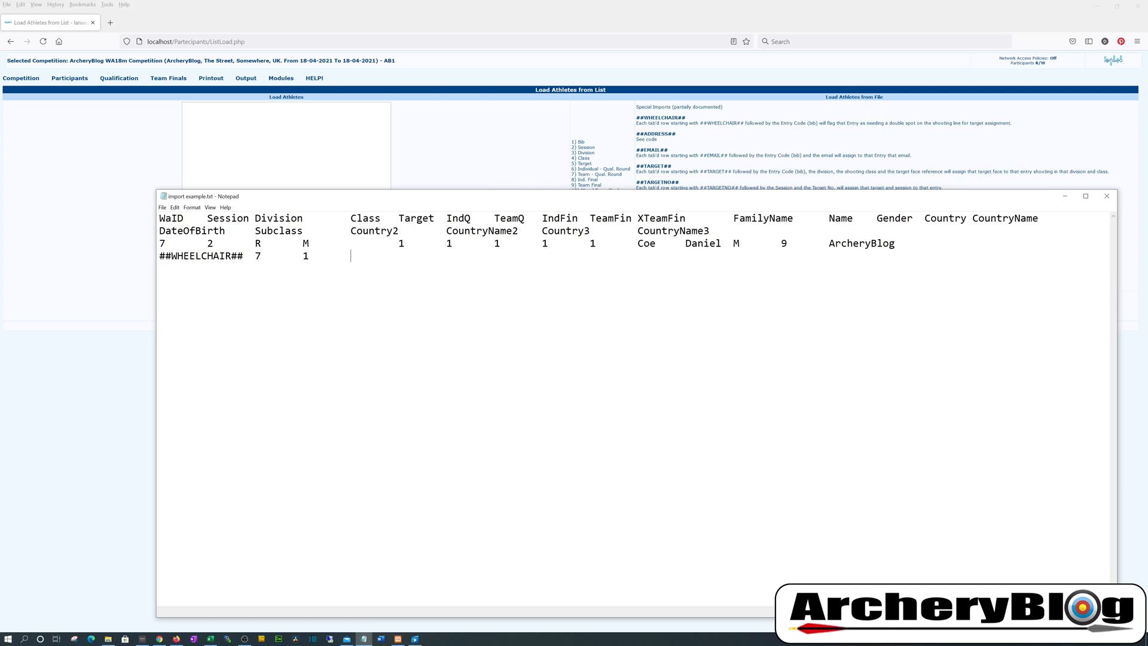
click(1065, 196)
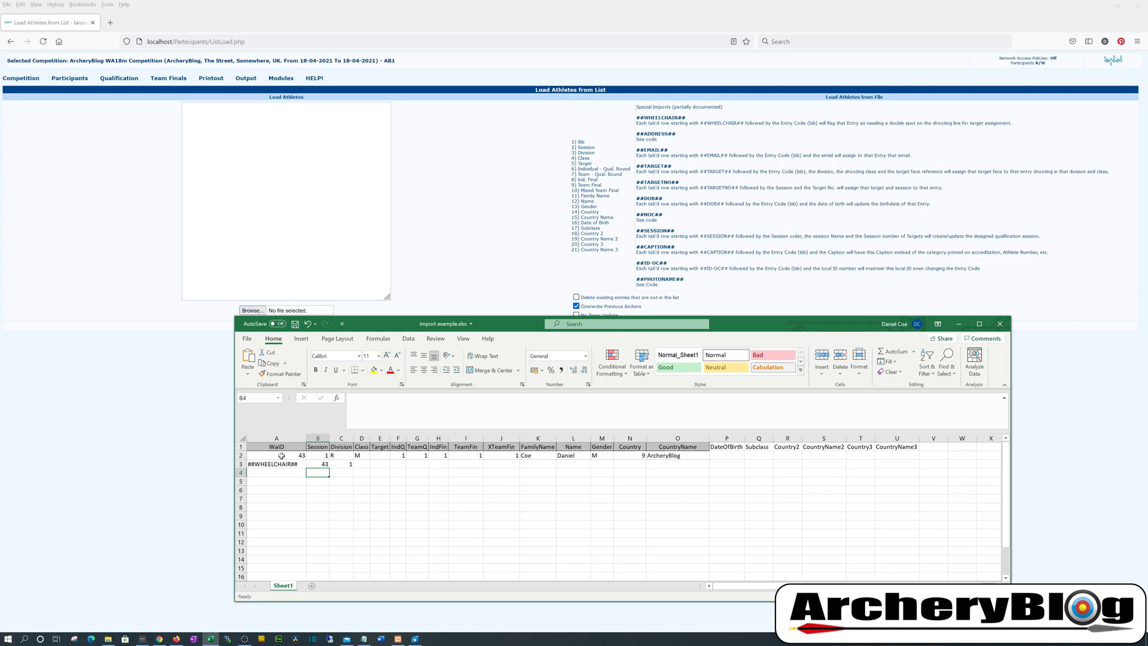
drag(281, 455, 669, 457)
key(ctrl+c)
click(299, 209)
key(ctrl+v)
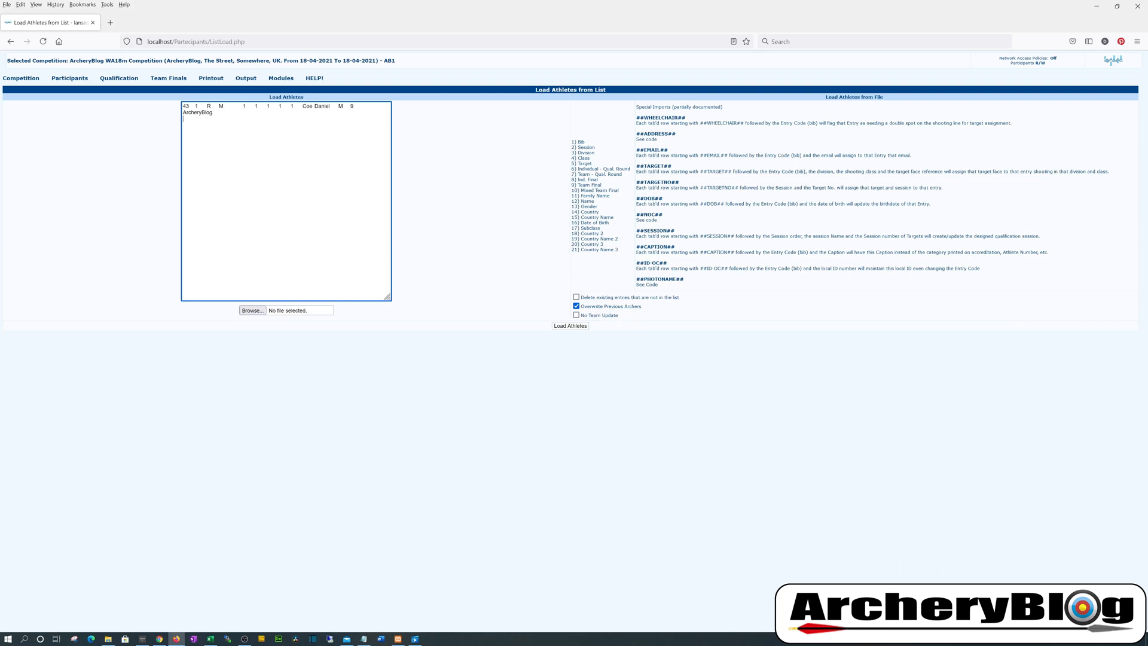
Load the pasted athlete row and open the simple participants list
click(571, 326)
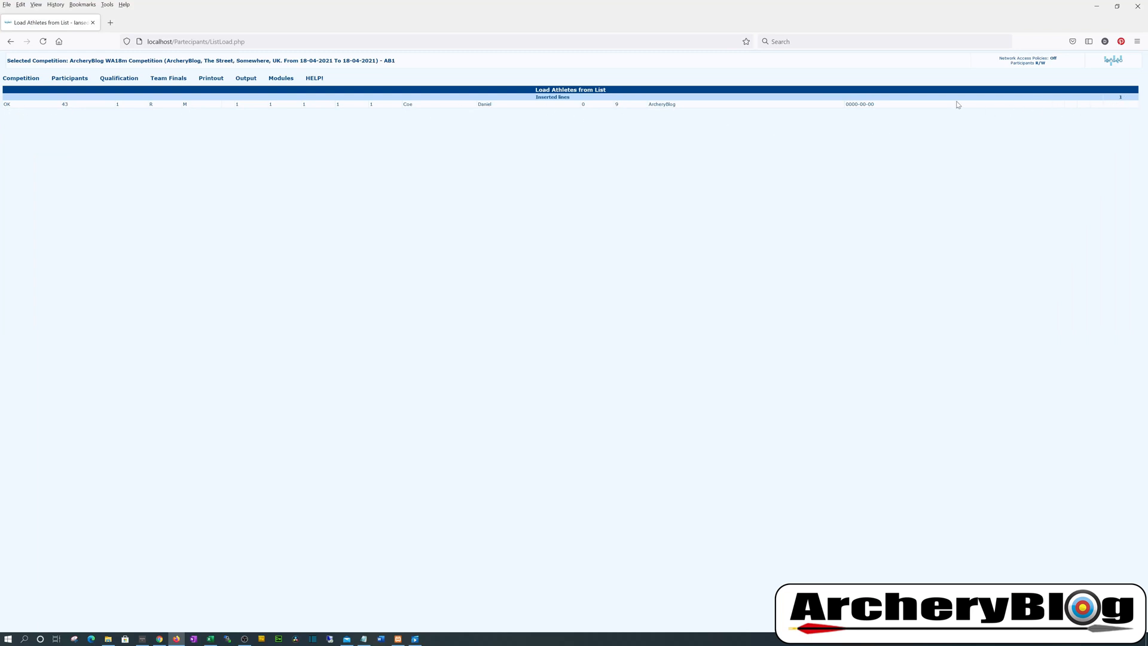
click(70, 77)
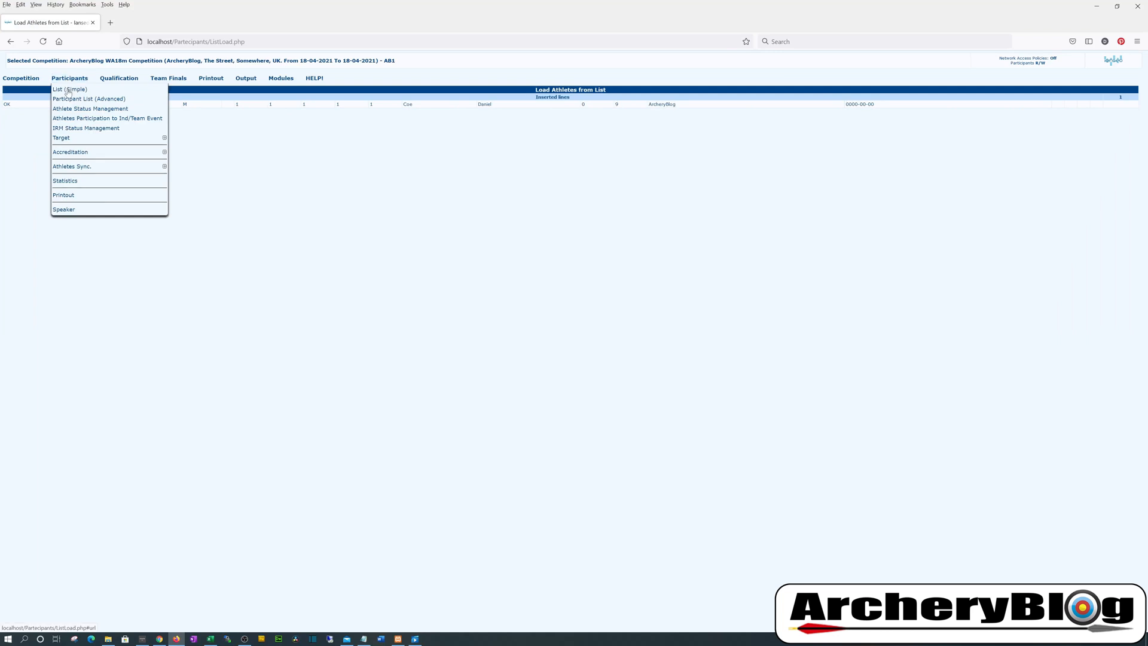
click(69, 91)
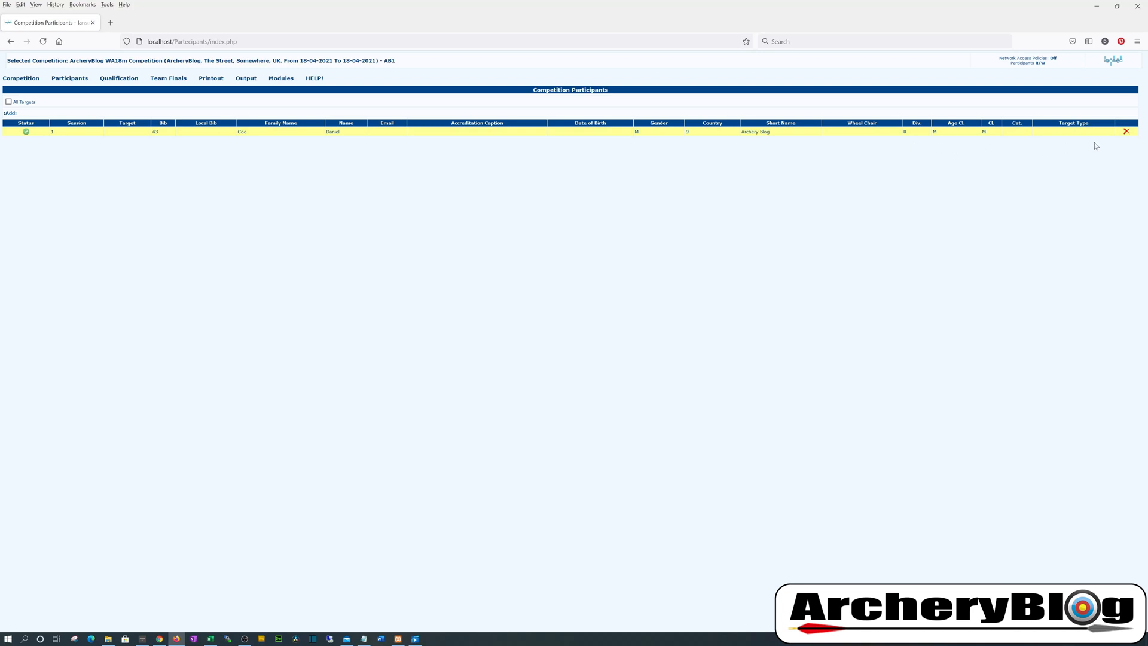
Open the imported bib 43 participant's details and save them
click(118, 136)
drag(420, 76, 535, 177)
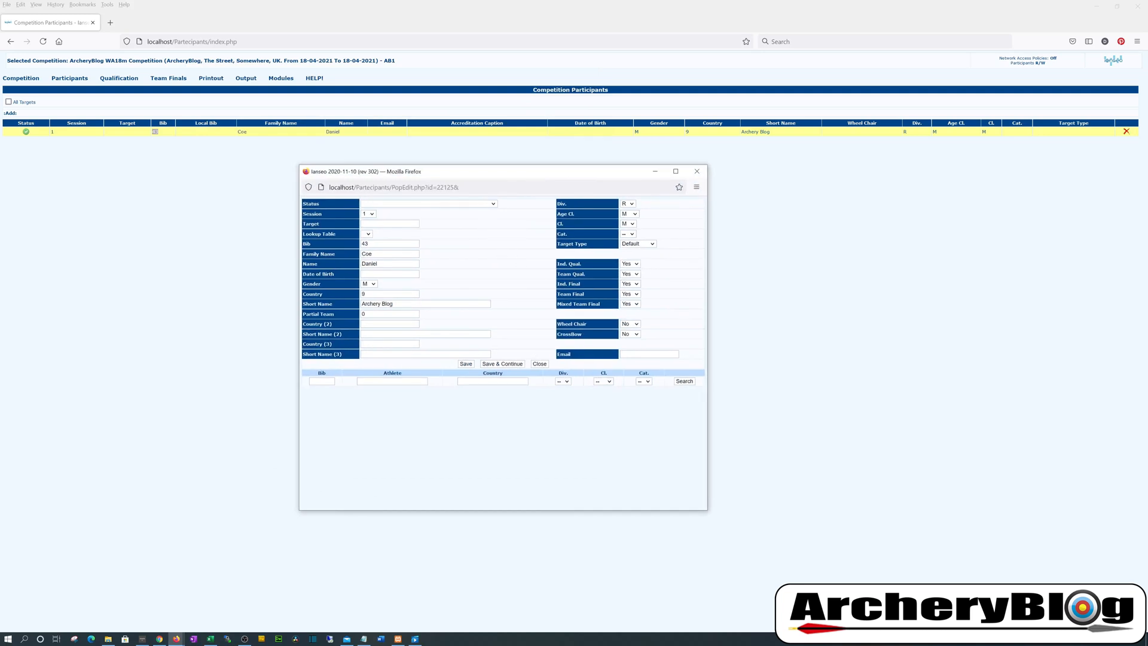
click(467, 365)
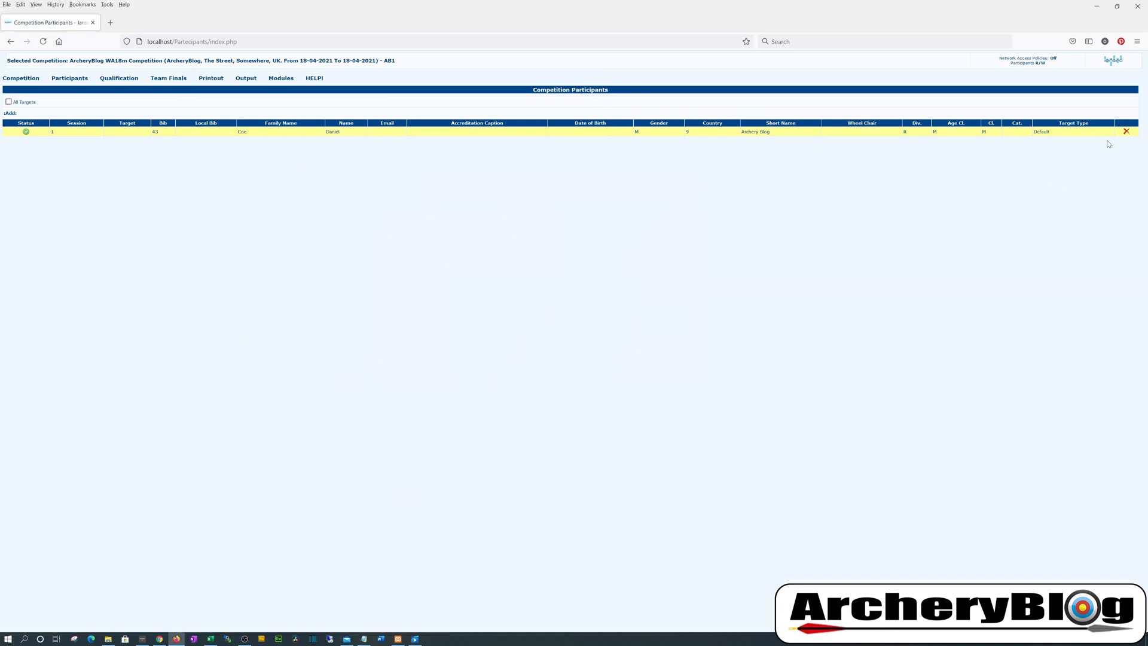
Delete the bib 43 participant and open the Athletes Sync List Load page
click(1126, 132)
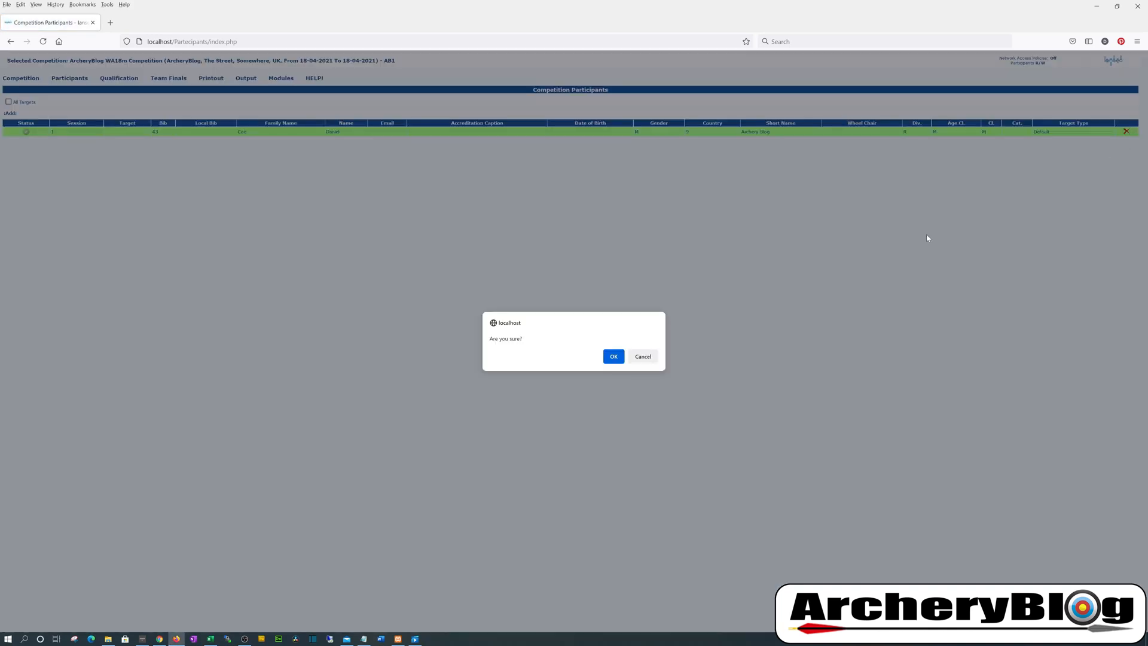
click(613, 355)
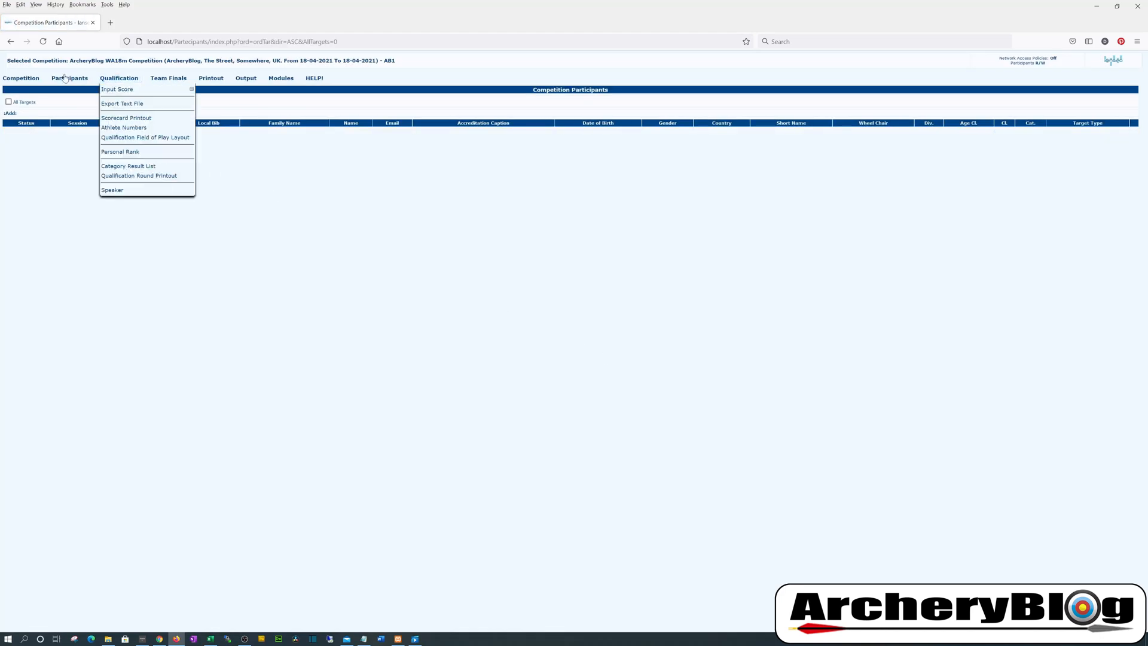
mouse_move(58, 78)
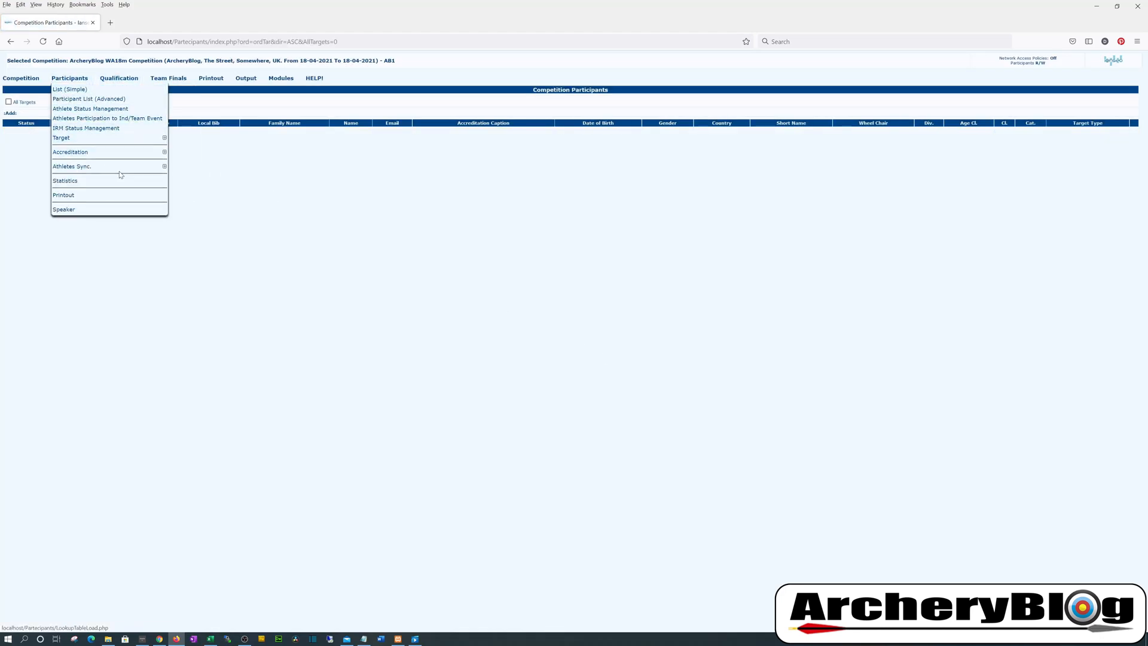
mouse_move(122, 172)
click(196, 178)
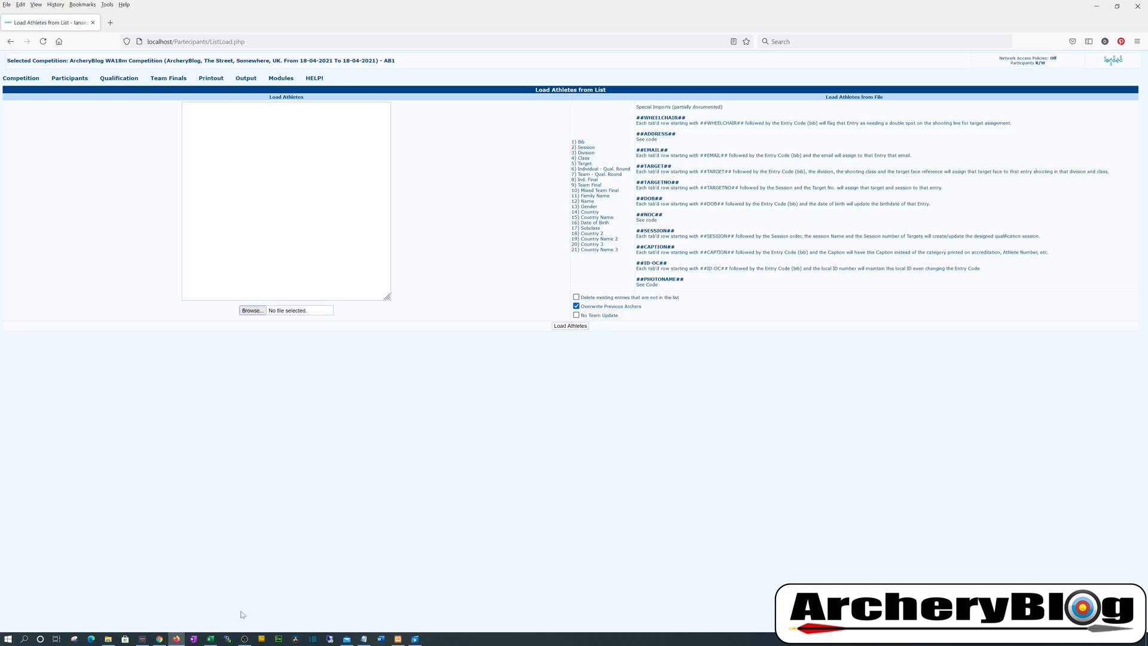
Paste the bib 43 athlete's data row from Excel into the Load Athletes box
click(364, 638)
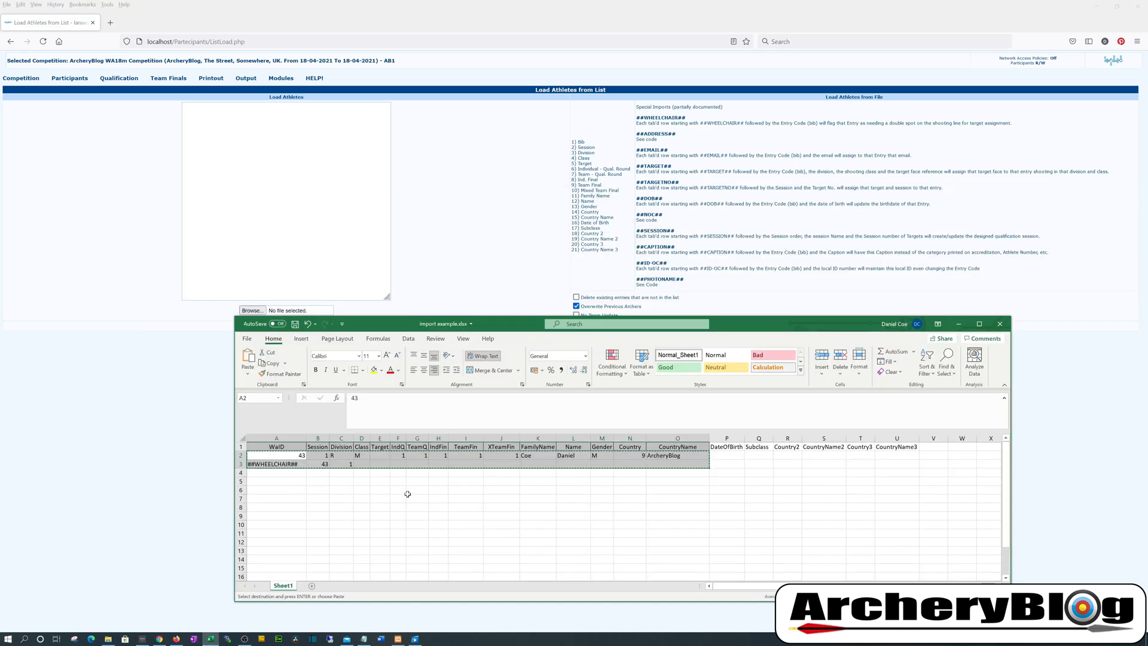
click(407, 494)
drag(276, 454, 686, 458)
key(ctrl+c)
key(alt+Tab)
key(ctrl+v)
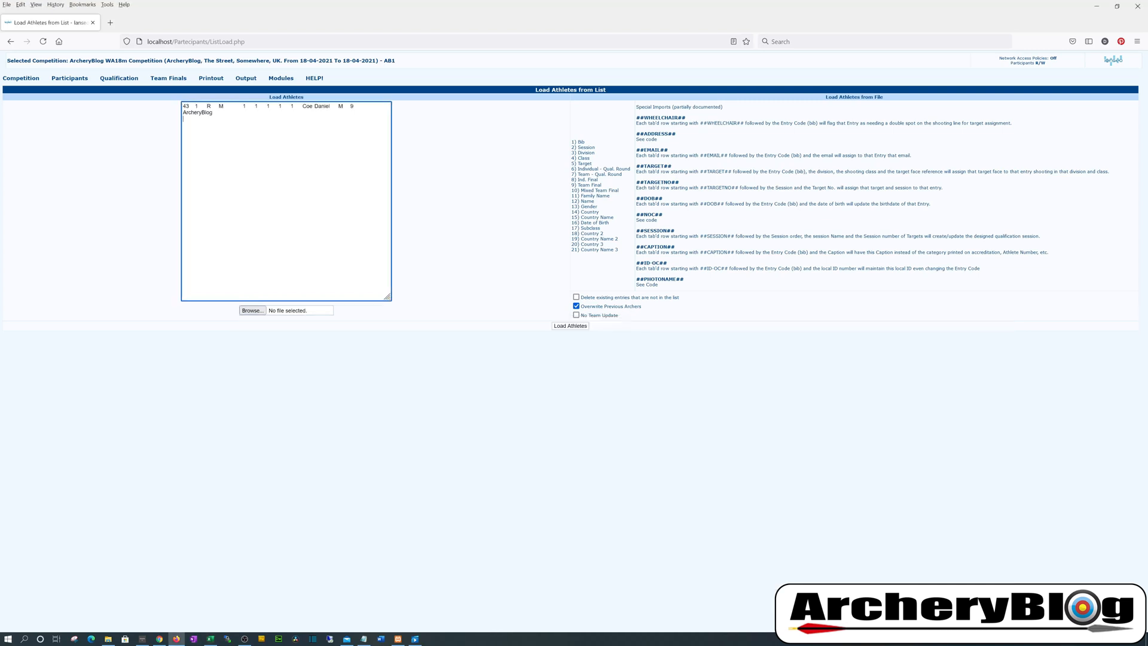
Add the ##WHEELCHAIR## flag row to the box and load both lines
click(210, 638)
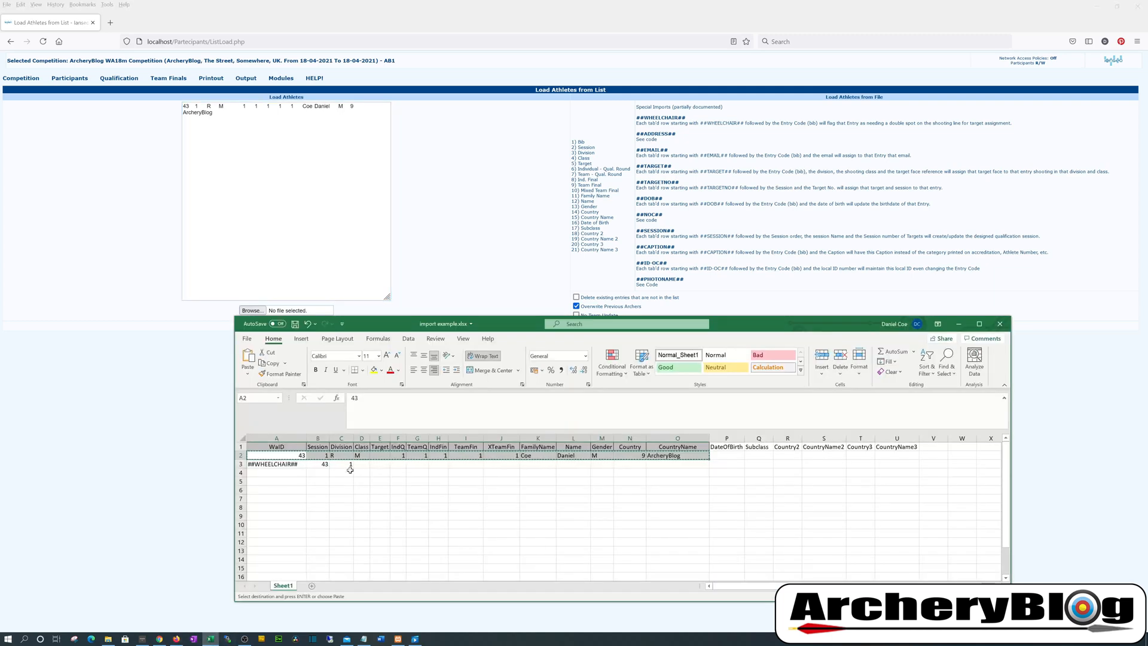
drag(343, 463, 276, 464)
key(ctrl+c)
key(alt+Tab)
key(ctrl+v)
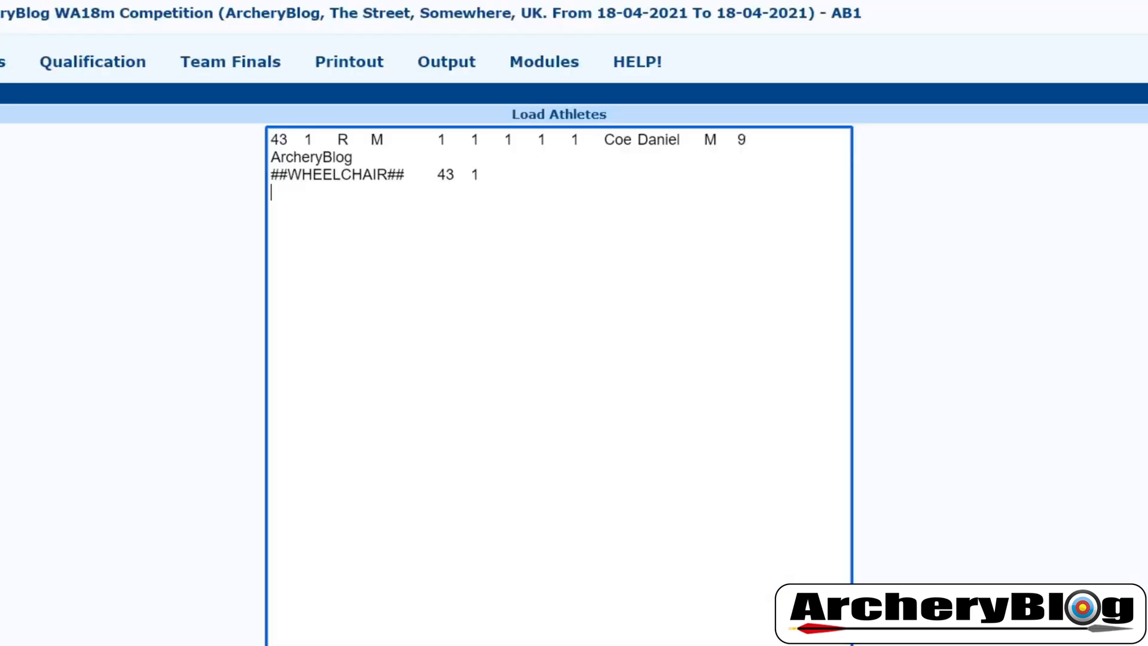
click(286, 413)
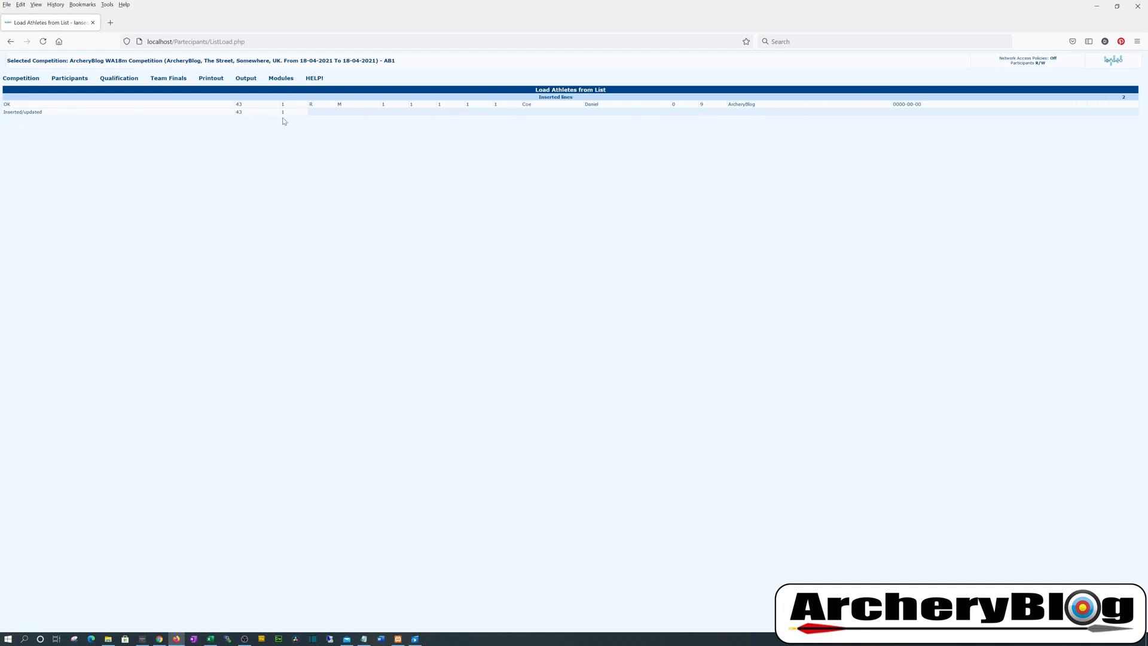
Open the bib 43 archer from the simple list to confirm Wheel Chair is Yes
mouse_move(69, 79)
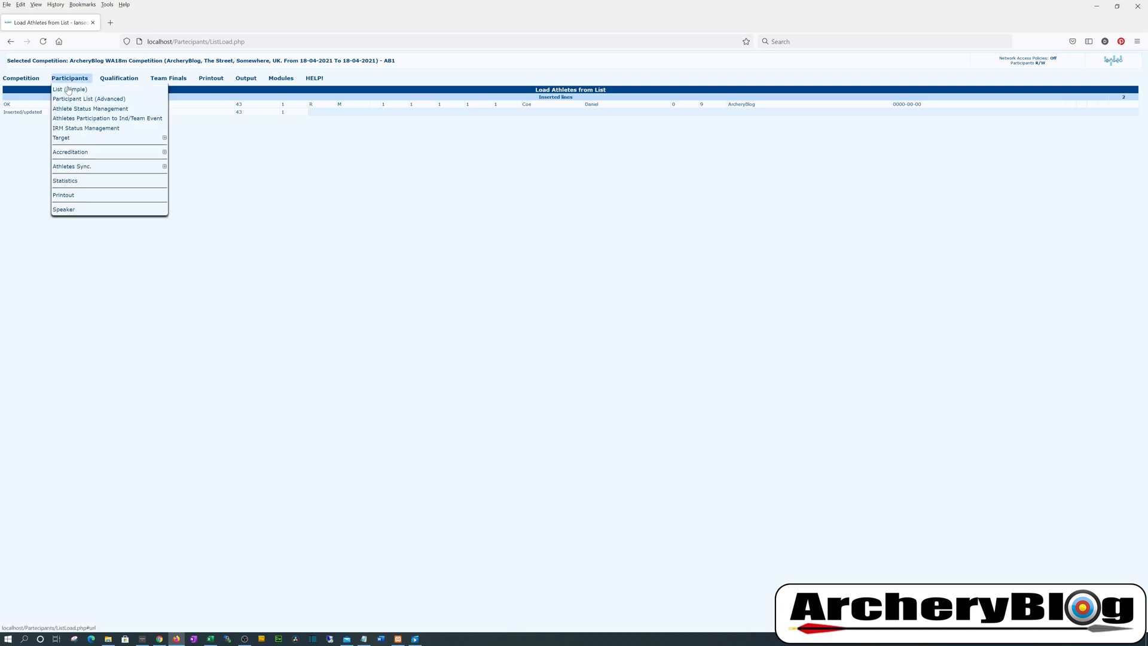
click(69, 90)
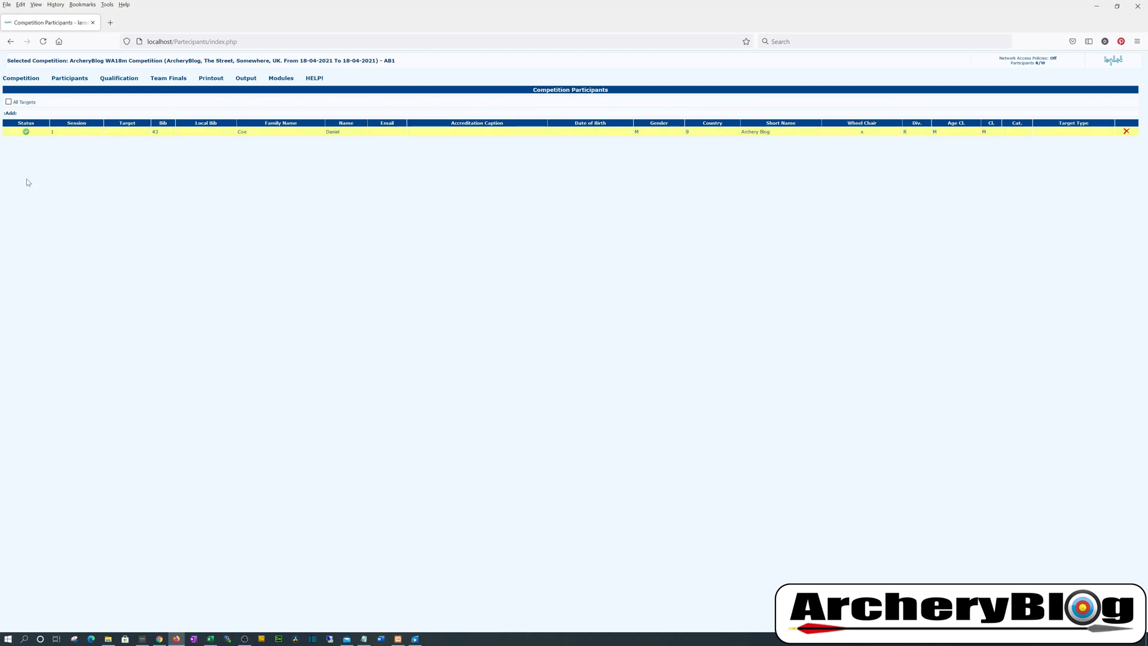
double_click(63, 131)
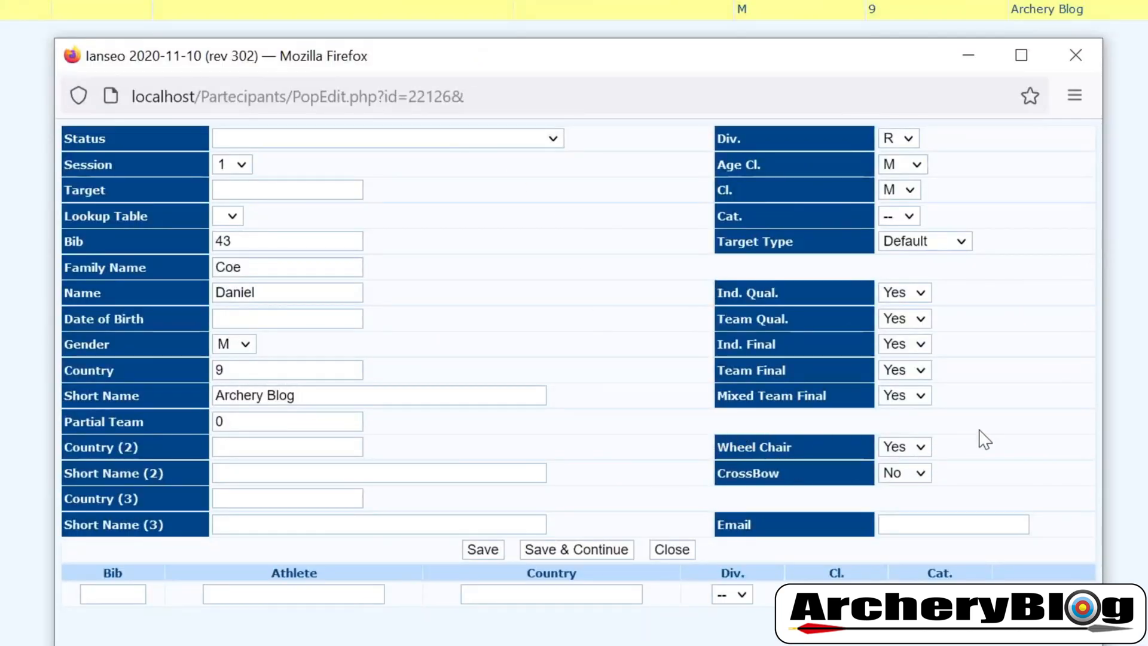
Close the edit form and delete the bib 43 participant
click(1088, 57)
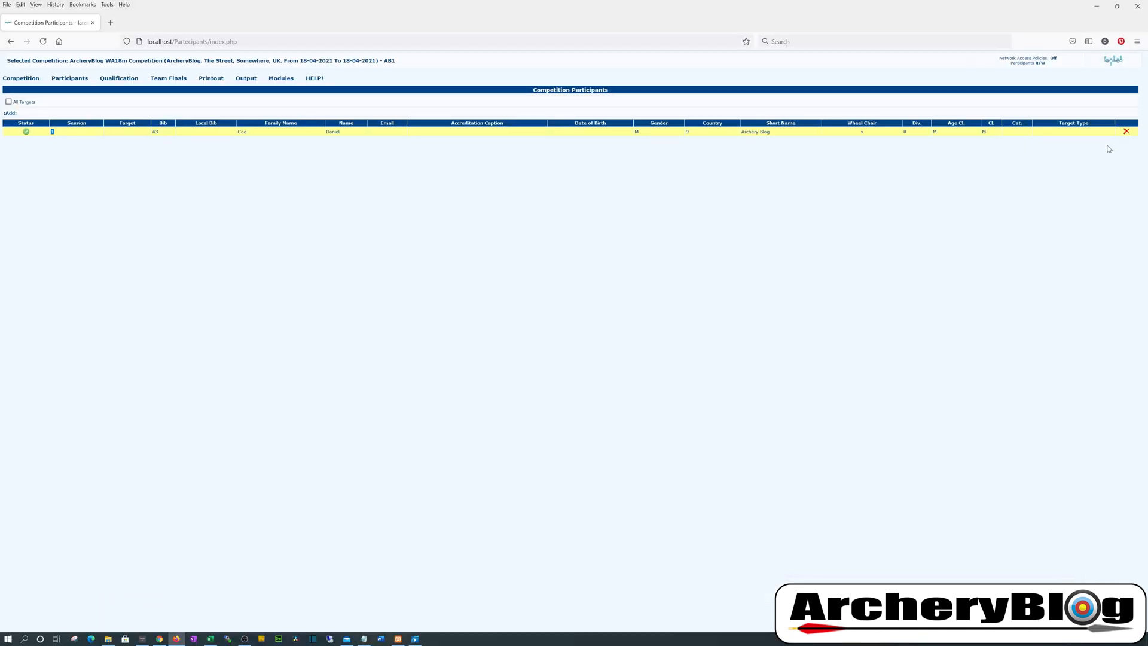
click(1125, 132)
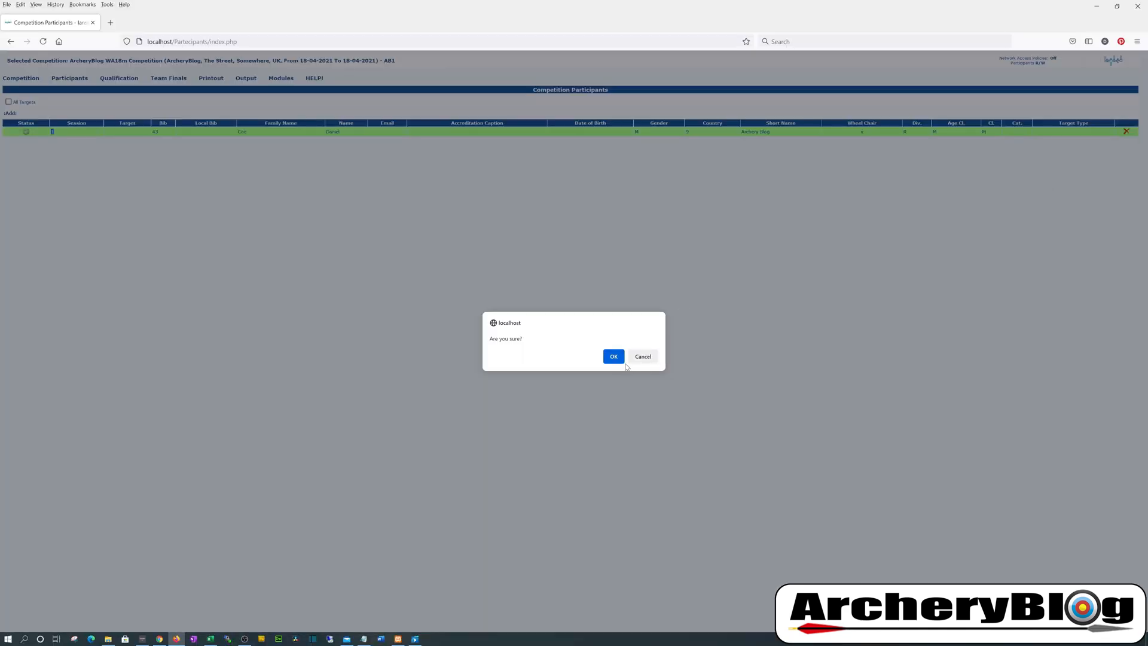
click(614, 357)
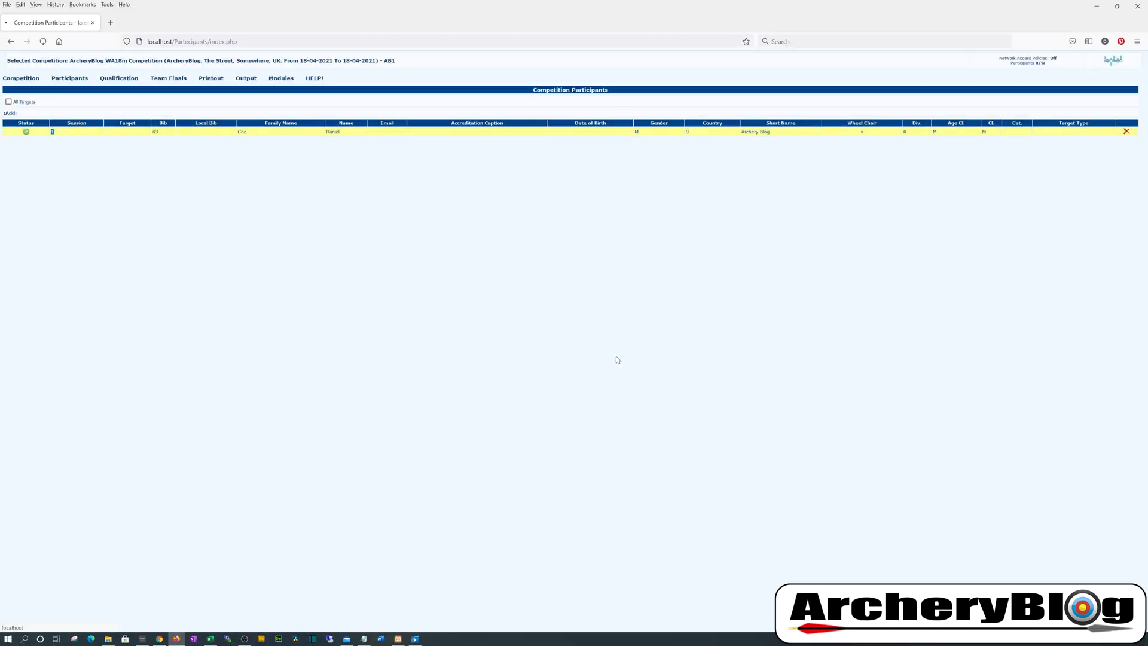
Open the Athletes Sync List Load page
mouse_move(69, 78)
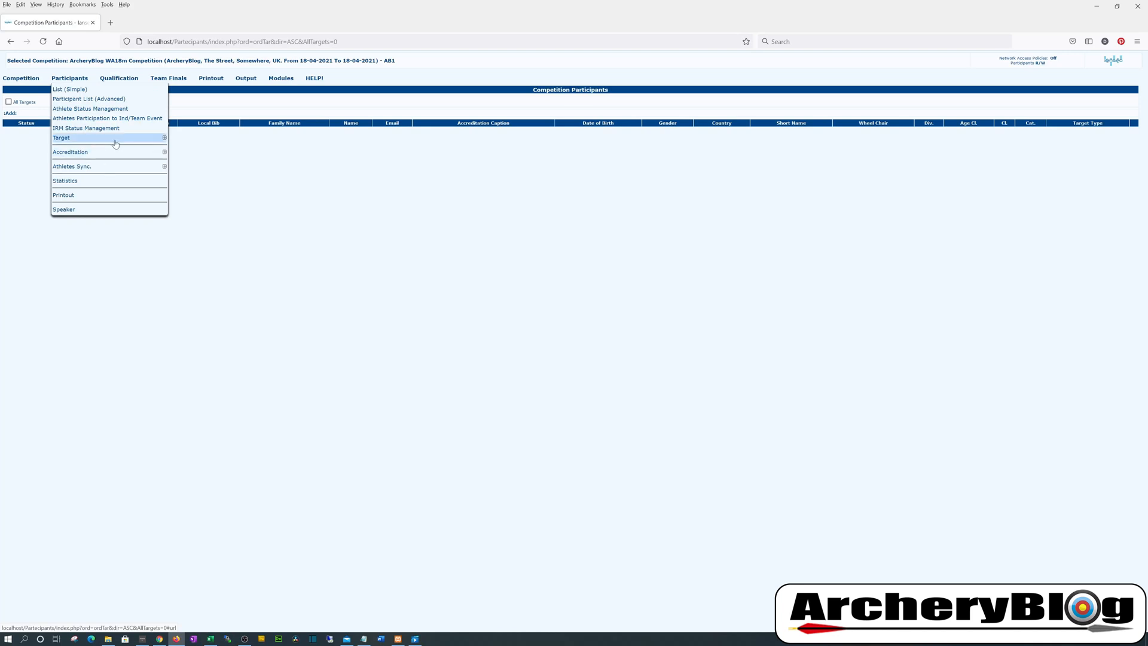
mouse_move(124, 167)
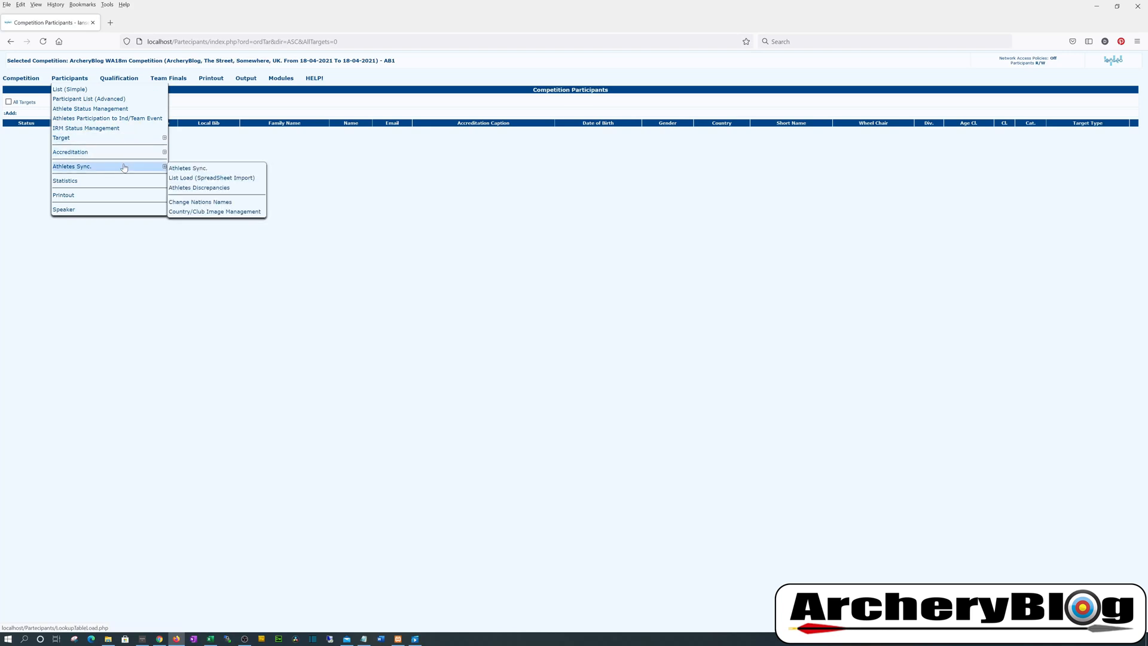
click(177, 178)
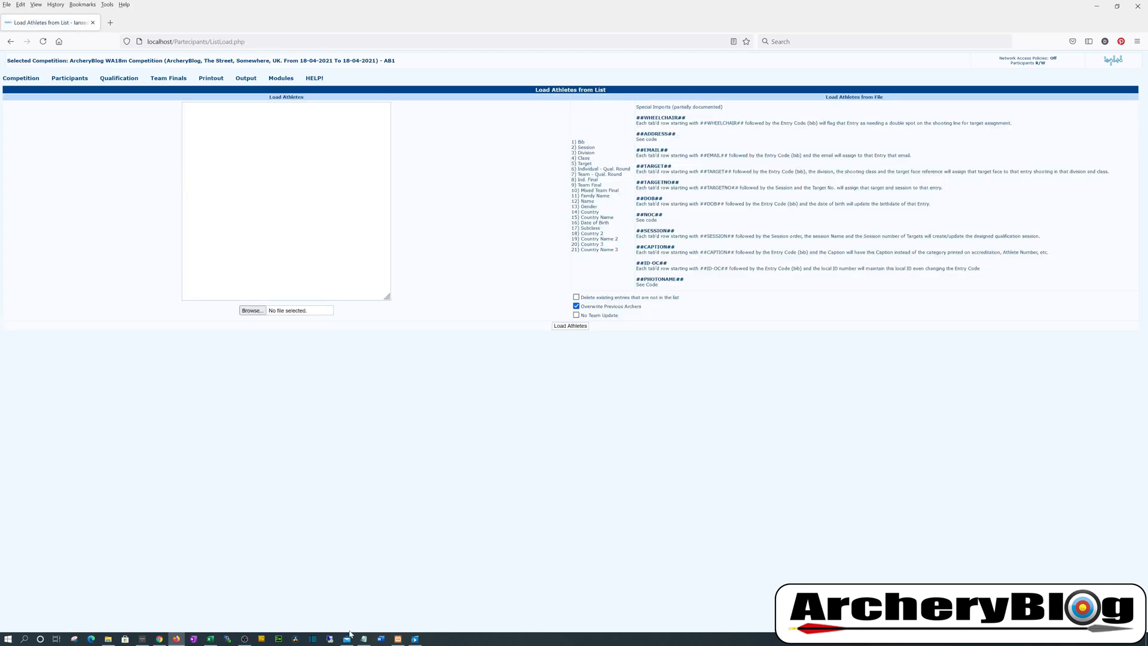
Paste only the bib 7 athlete row from Notepad into the Load Athletes box
click(364, 639)
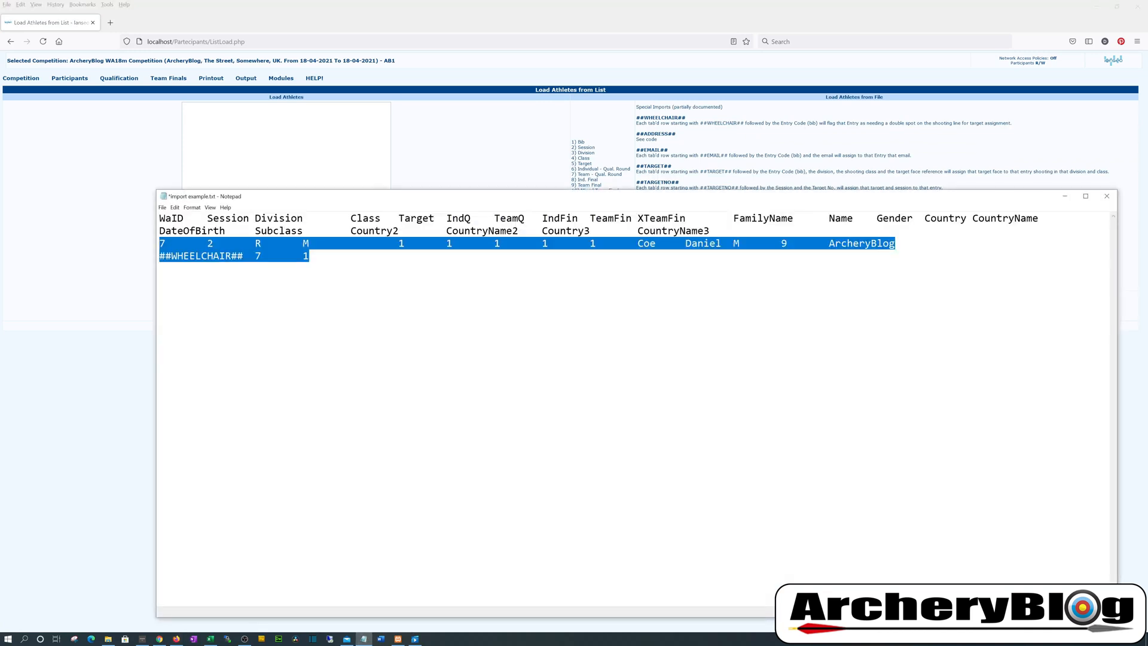
drag(547, 201, 623, 255)
key(Right)
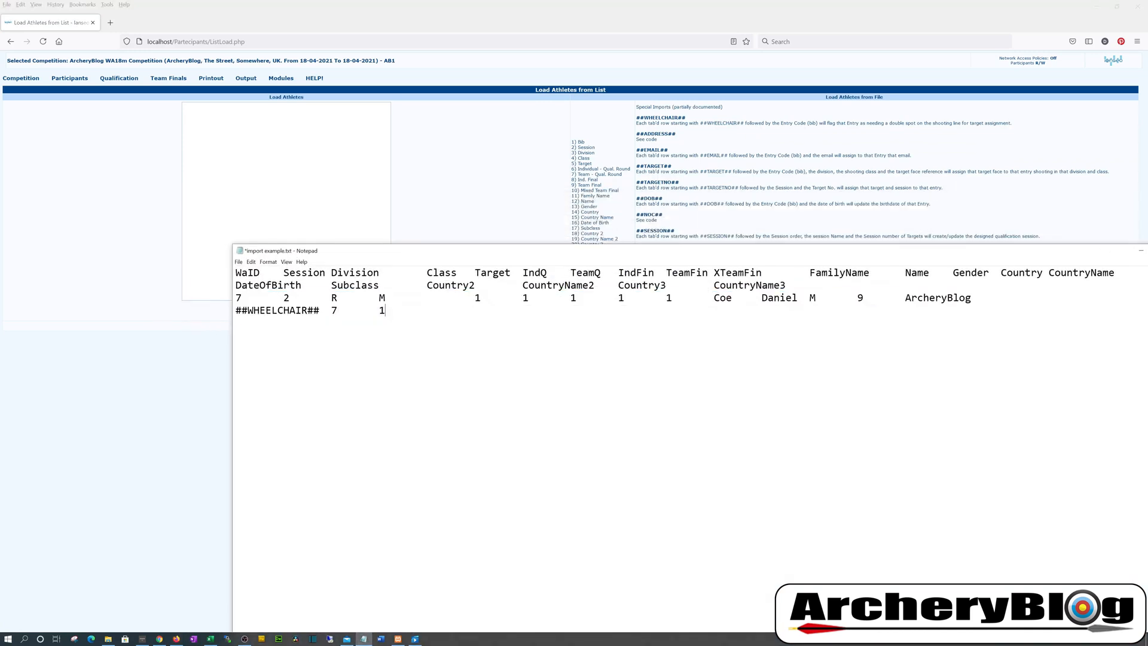
drag(972, 299, 236, 299)
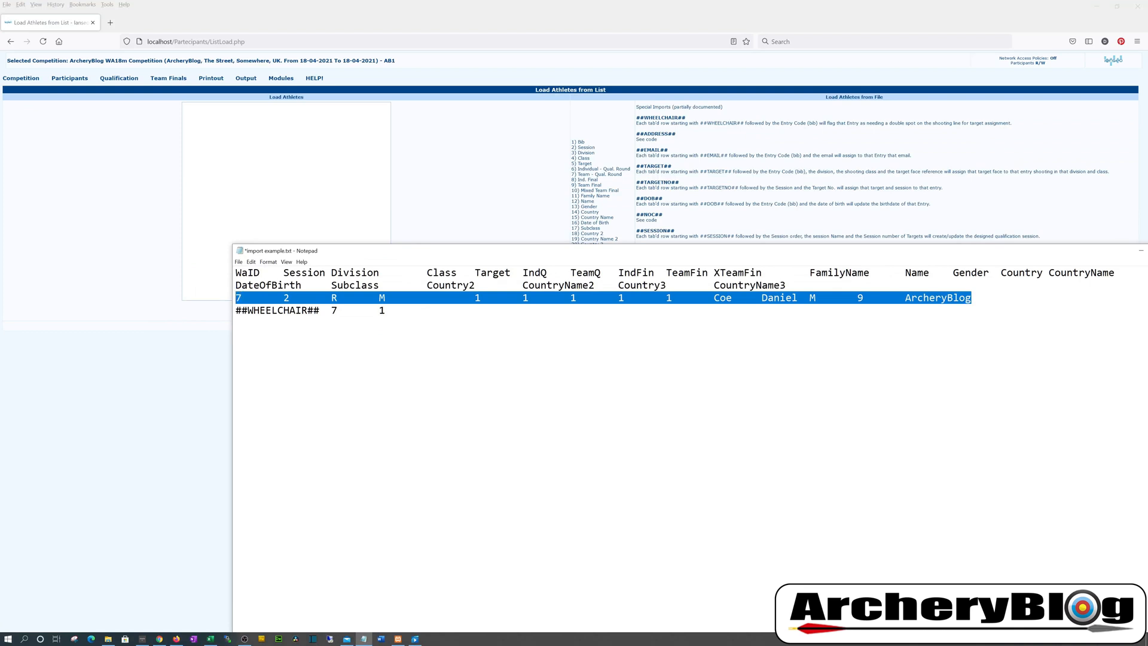
key(ctrl+c)
key(alt+Tab)
key(ctrl+v)
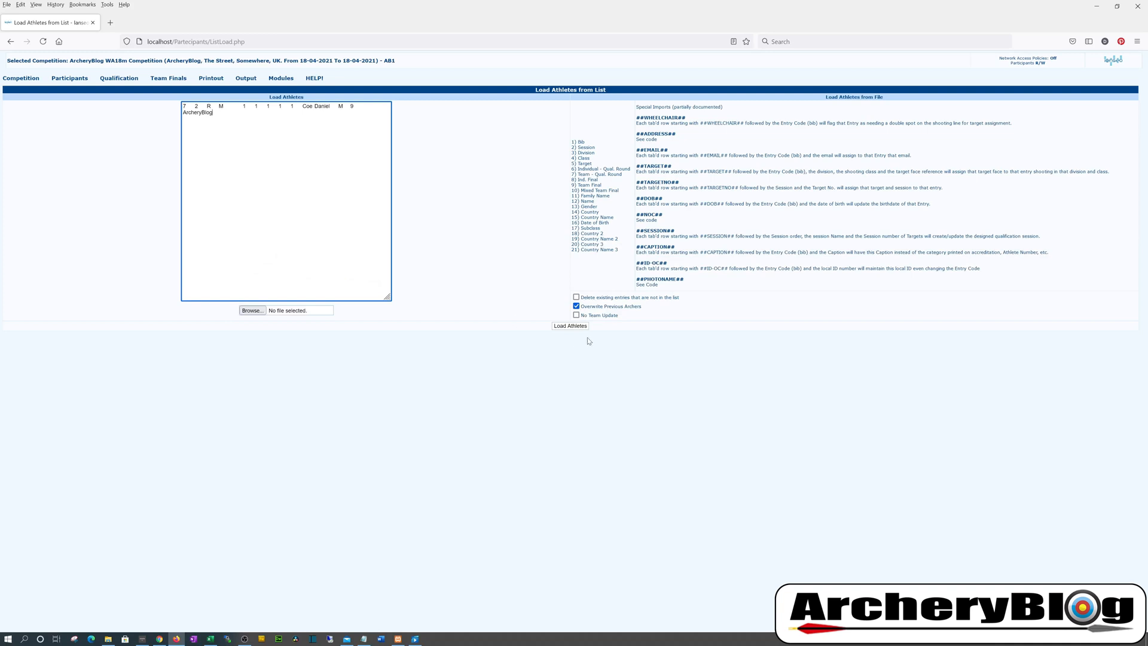
Load the bib 7 athlete and open their record to confirm Wheel Chair shows No
click(570, 326)
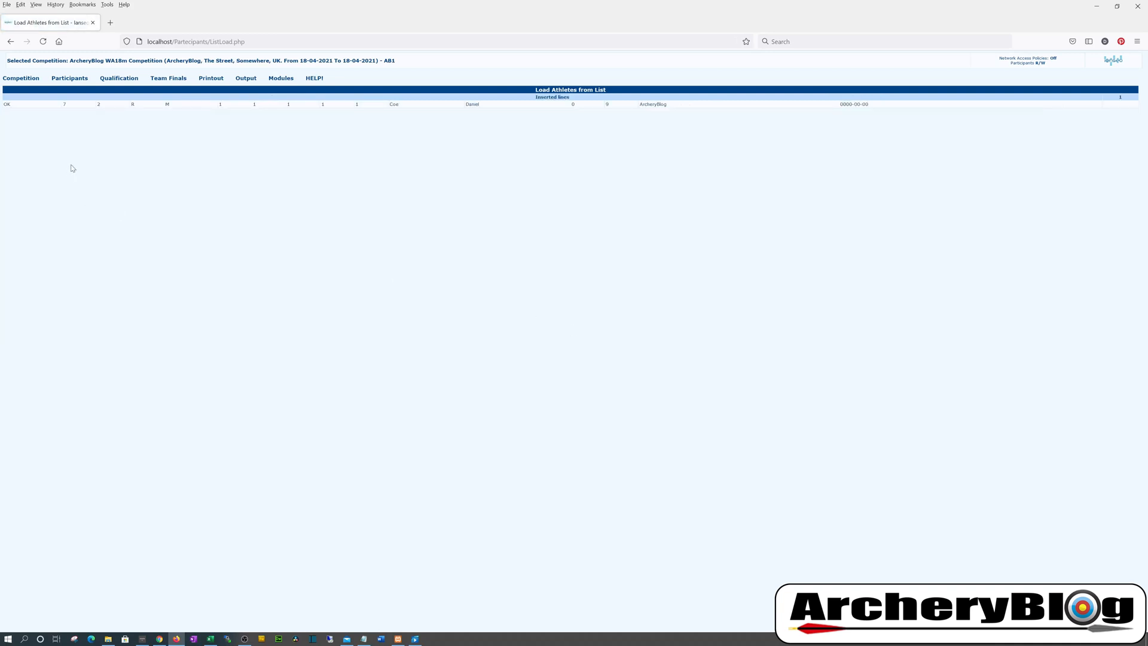
mouse_move(76, 85)
mouse_move(88, 140)
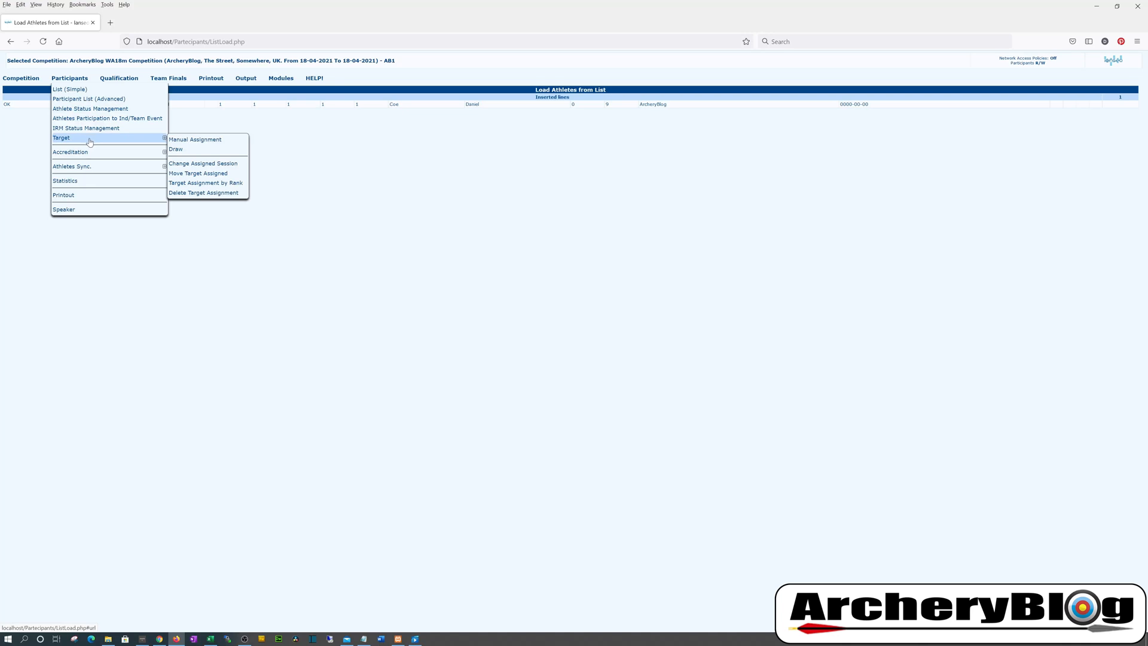
click(82, 90)
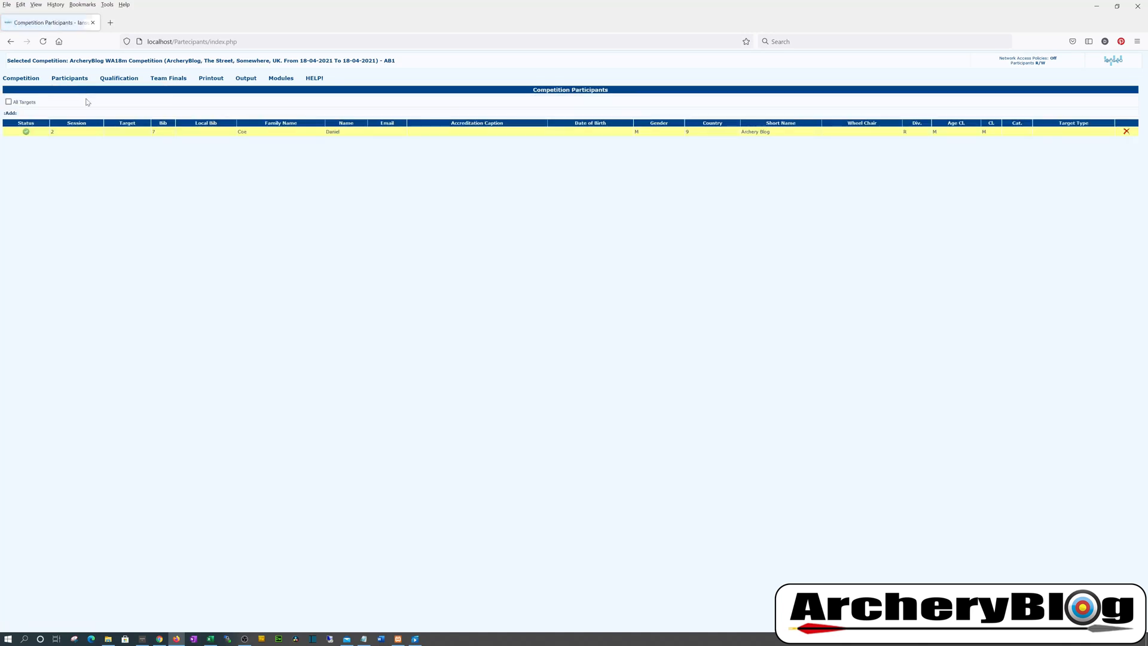
double_click(81, 133)
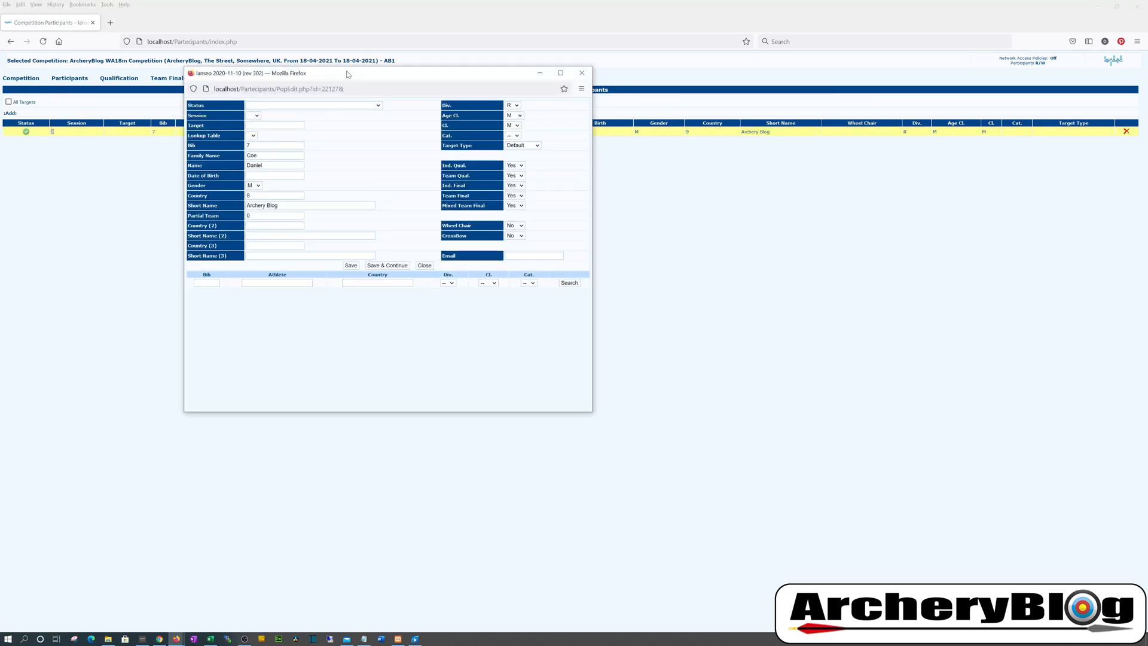
drag(347, 75, 557, 178)
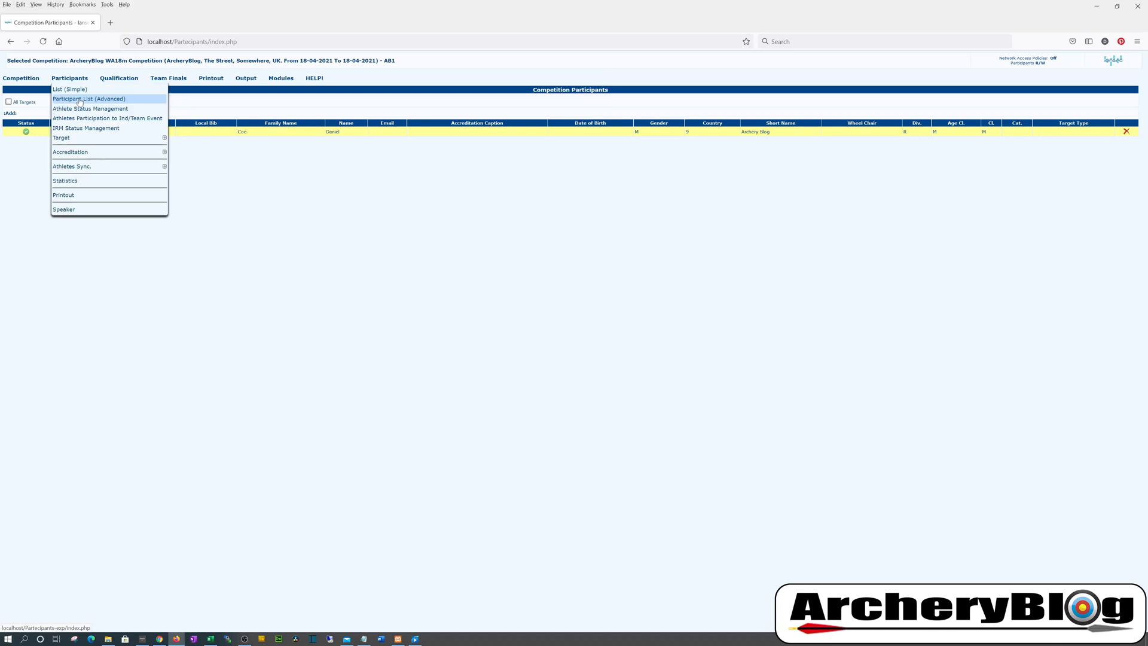
Review the Participant List (Advanced), then open Athlete Status Management
click(80, 100)
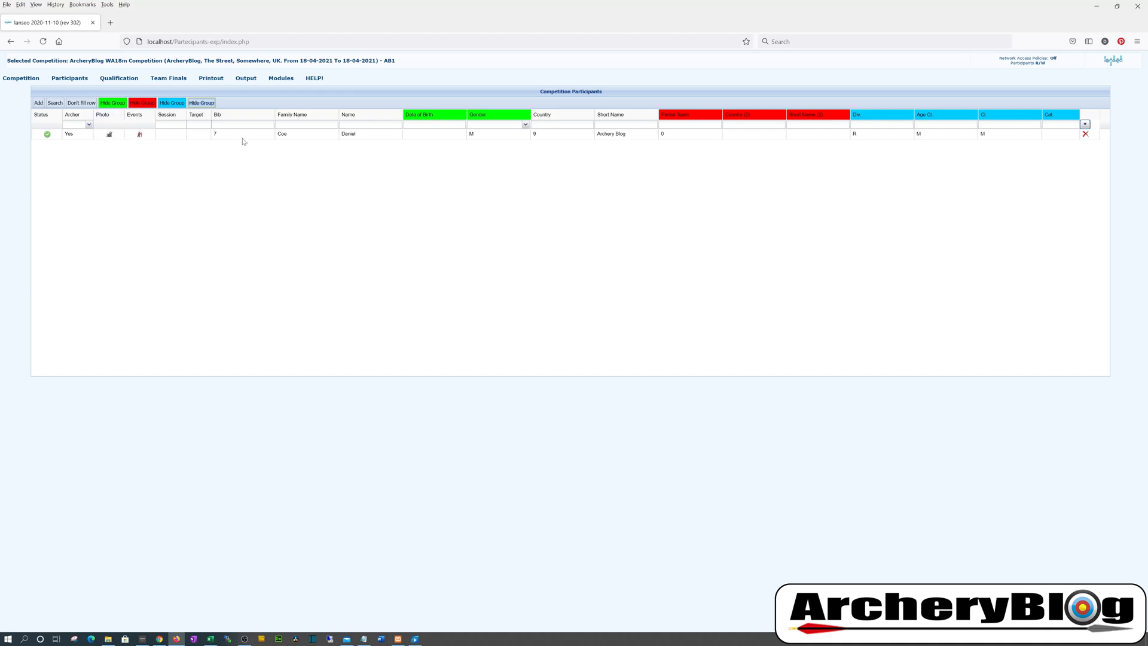
mouse_move(186, 80)
mouse_move(70, 81)
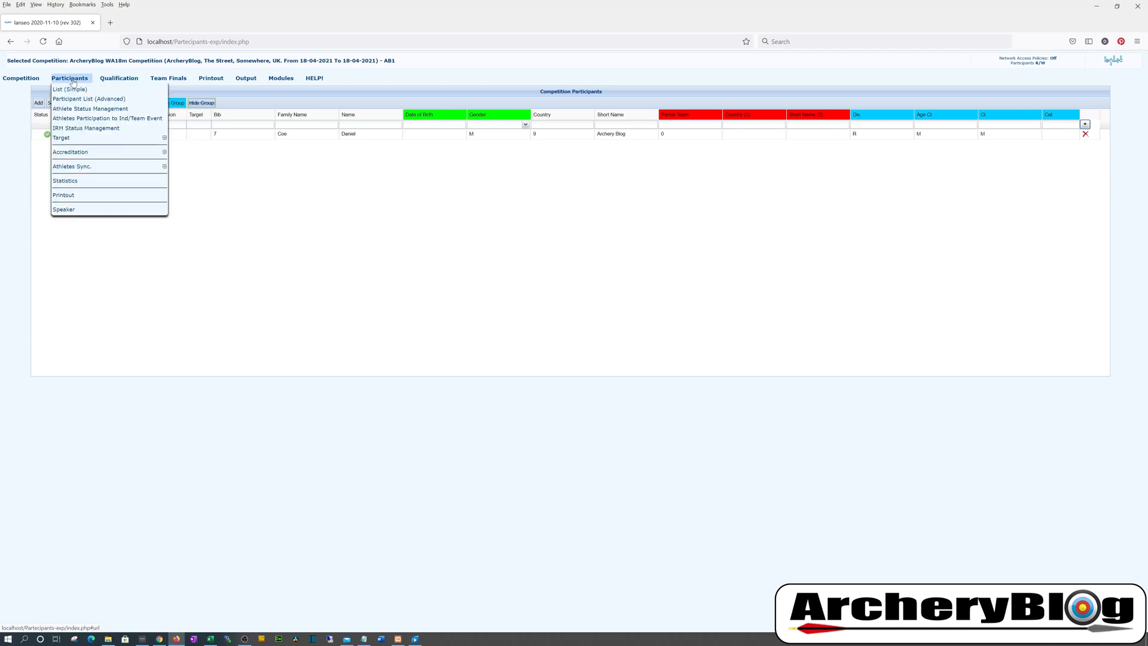
click(131, 110)
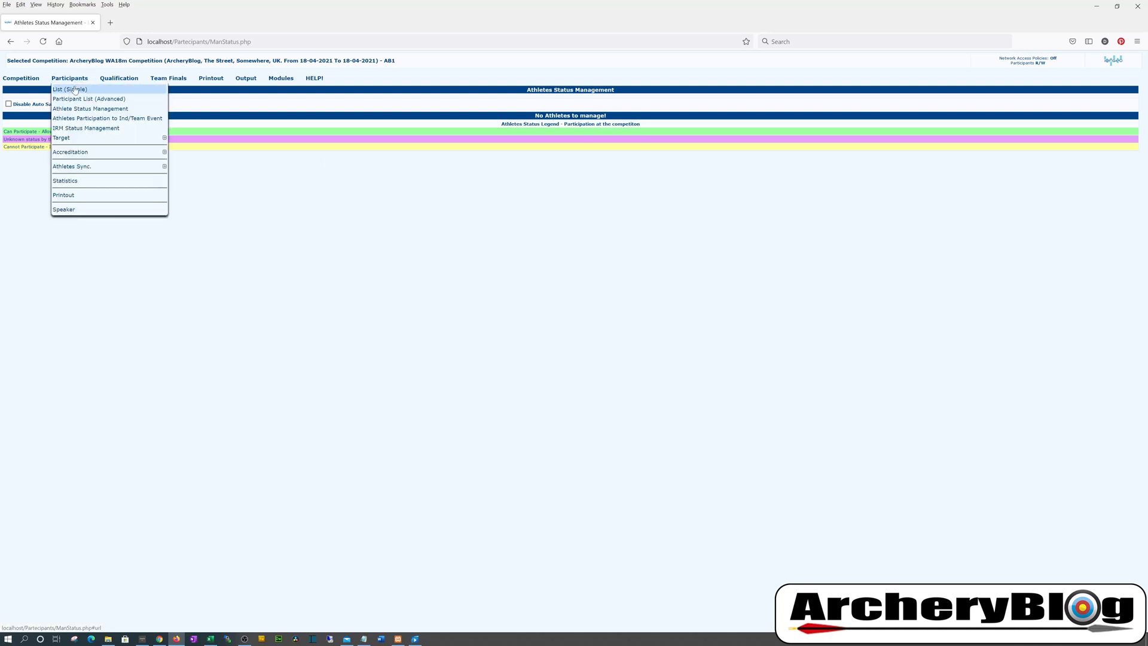
Set bib 7's status to Cannot Participate - Incomplete documentation and view Athlete Status Management
click(74, 90)
double_click(77, 129)
click(374, 106)
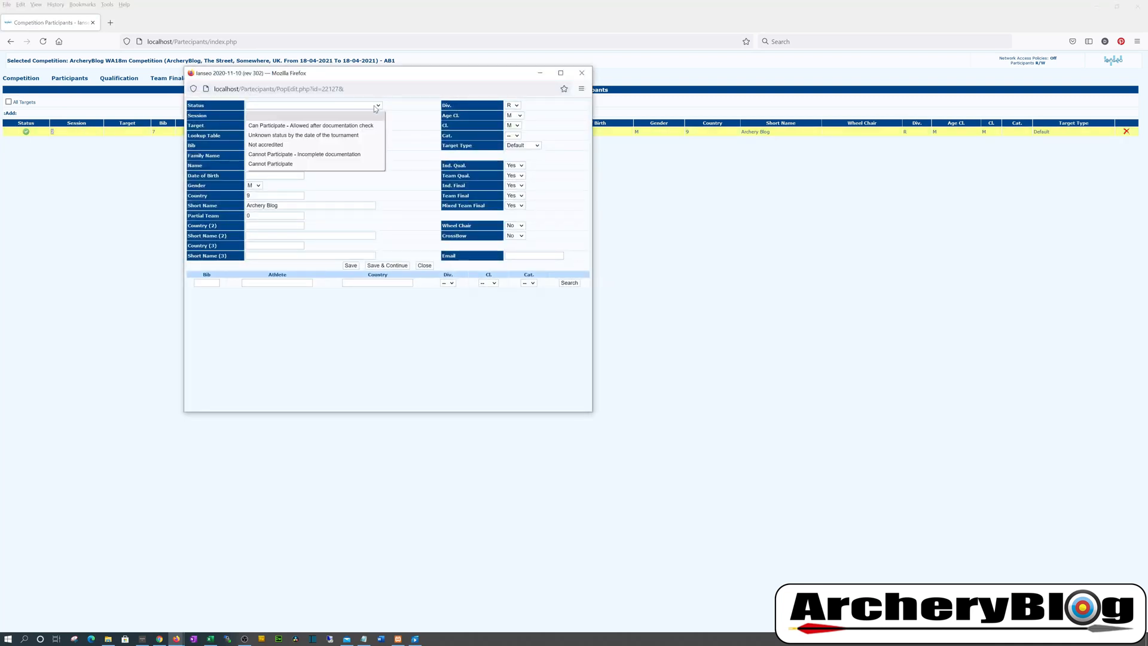
click(352, 155)
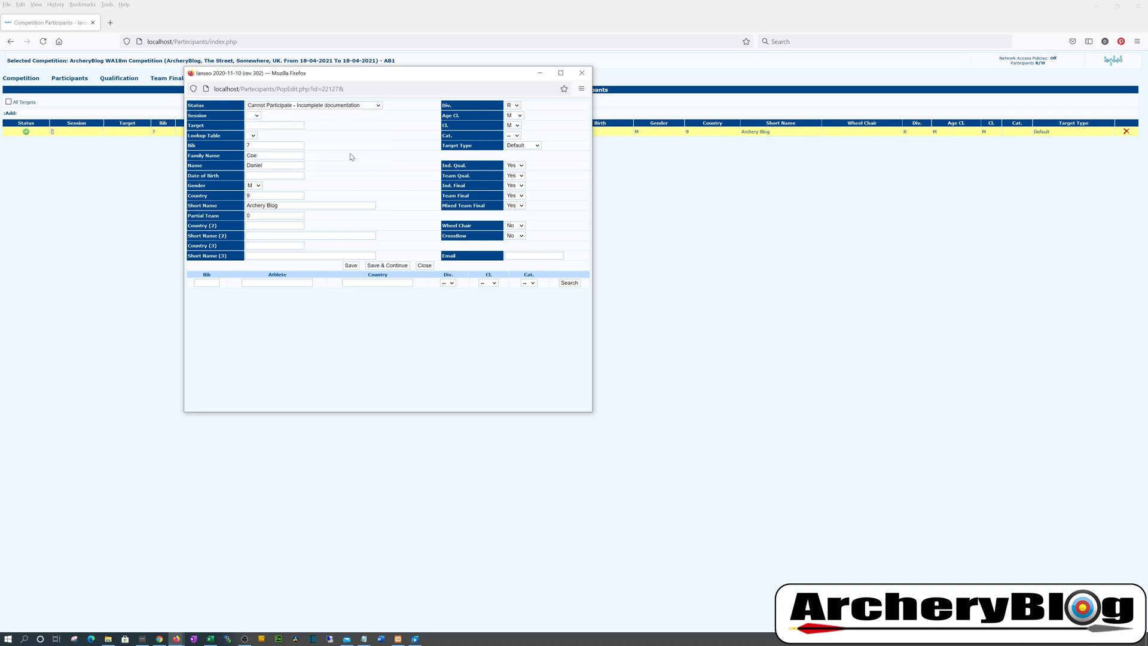
click(350, 265)
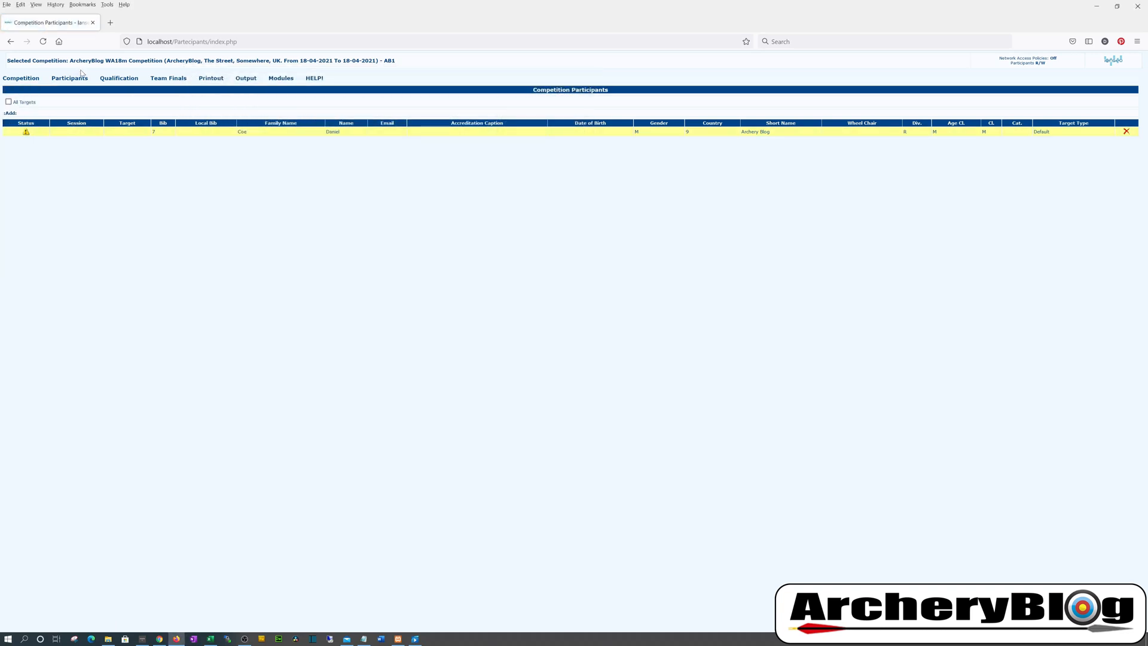
mouse_move(77, 83)
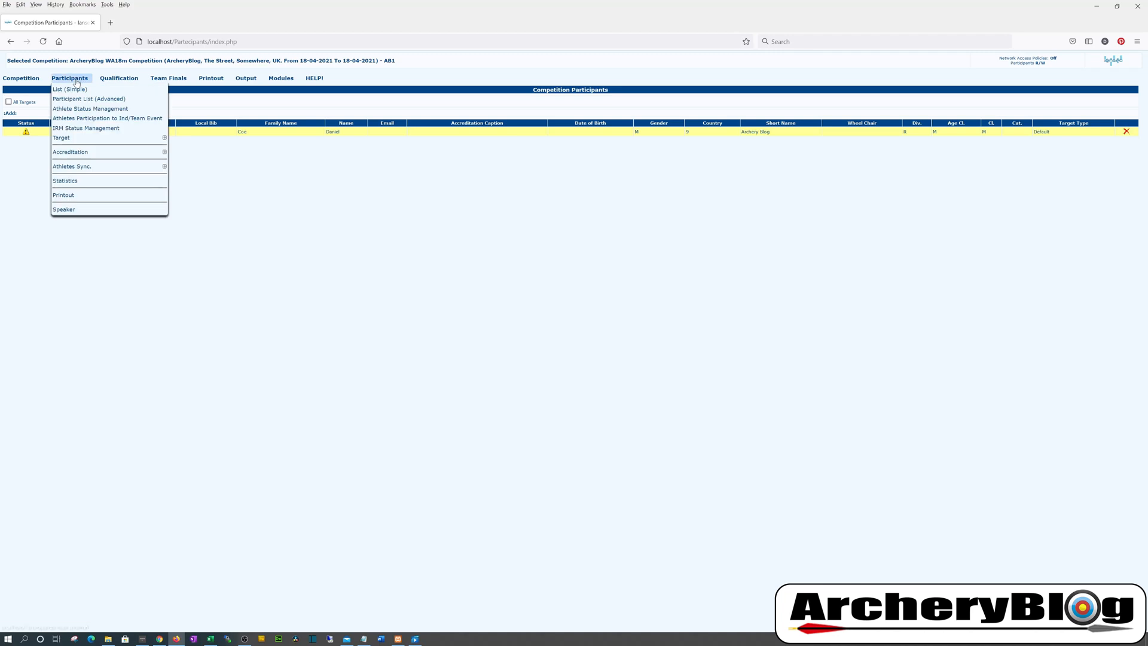
click(105, 111)
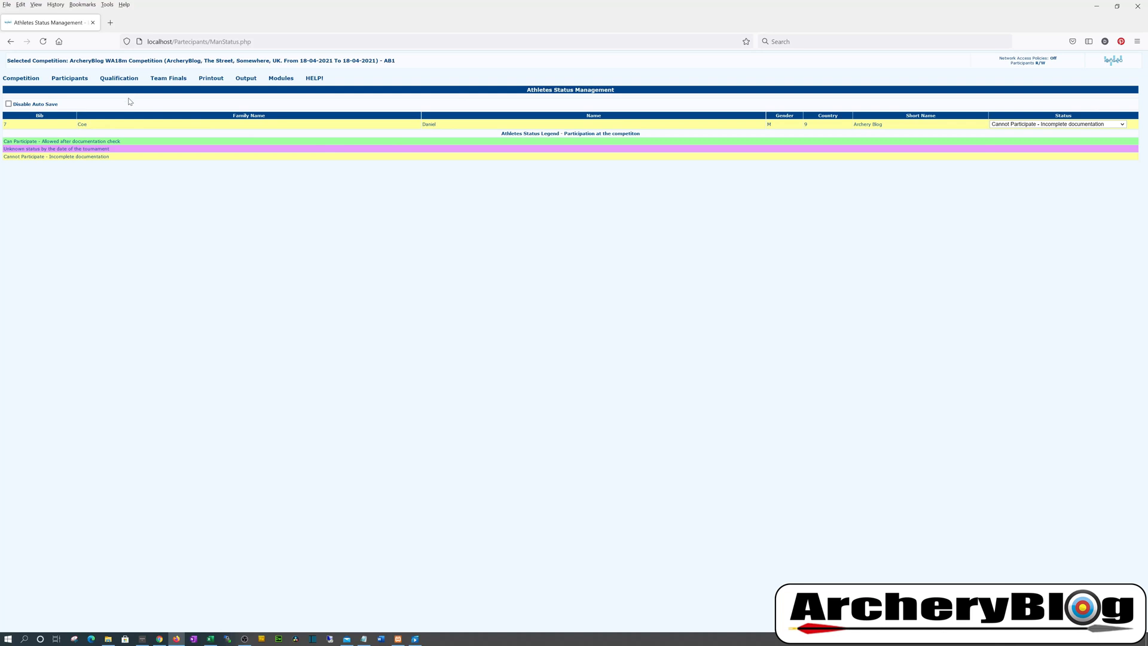
Clear the archer's status to blank, save, and recheck Athlete Status Management
mouse_move(70, 81)
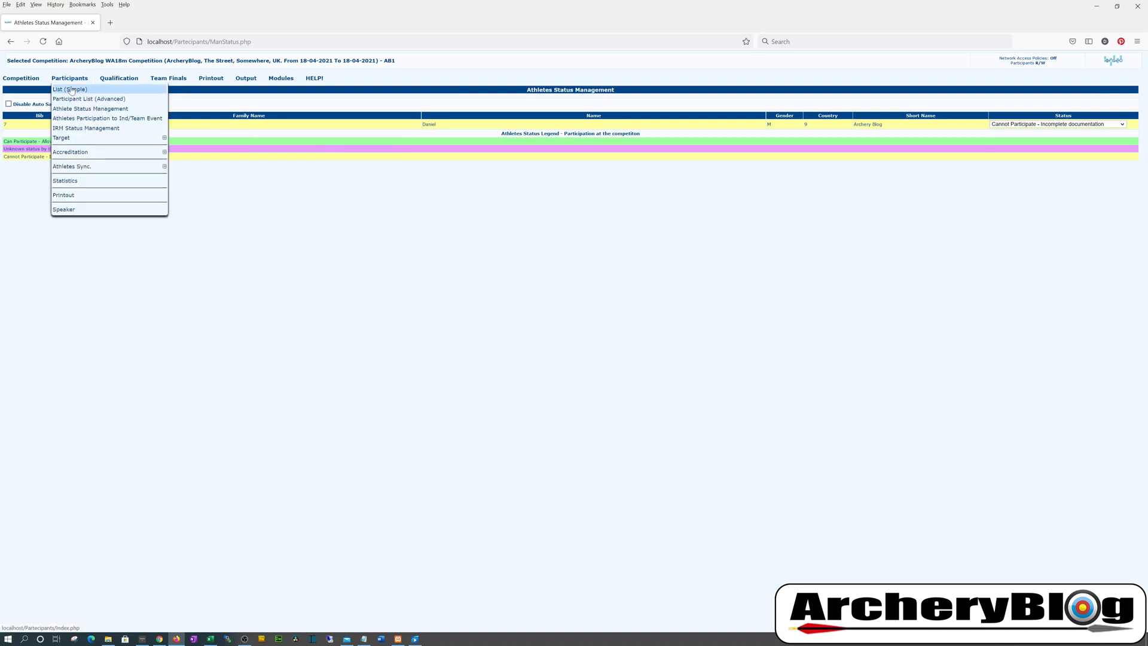
click(71, 91)
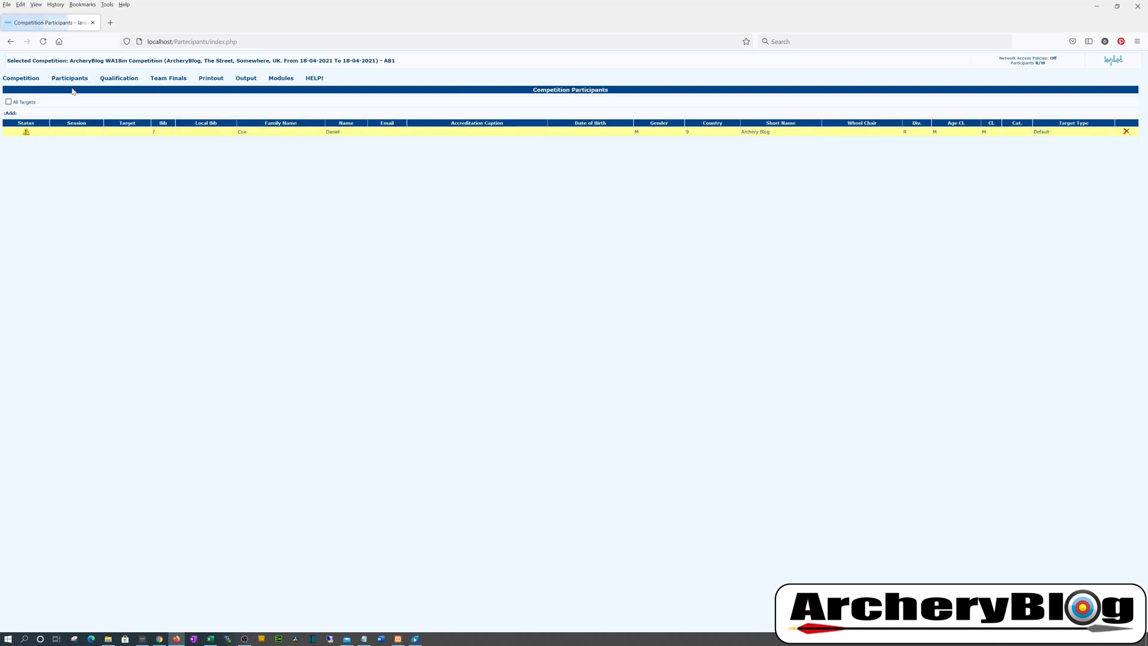
click(94, 134)
click(267, 105)
click(269, 115)
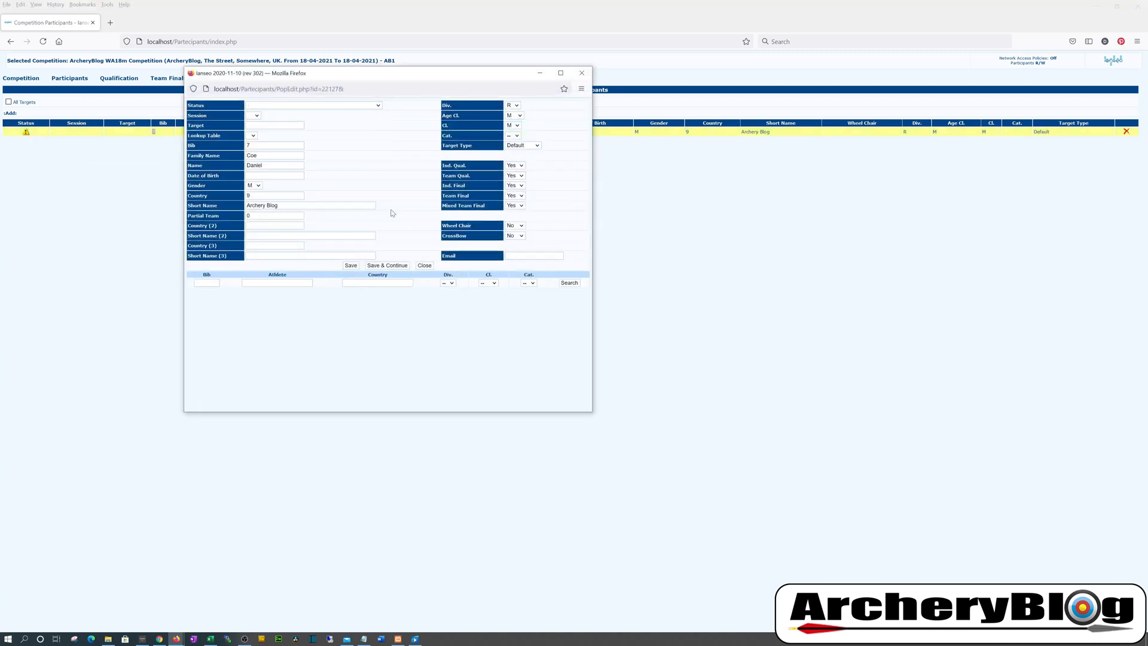
click(351, 266)
click(69, 78)
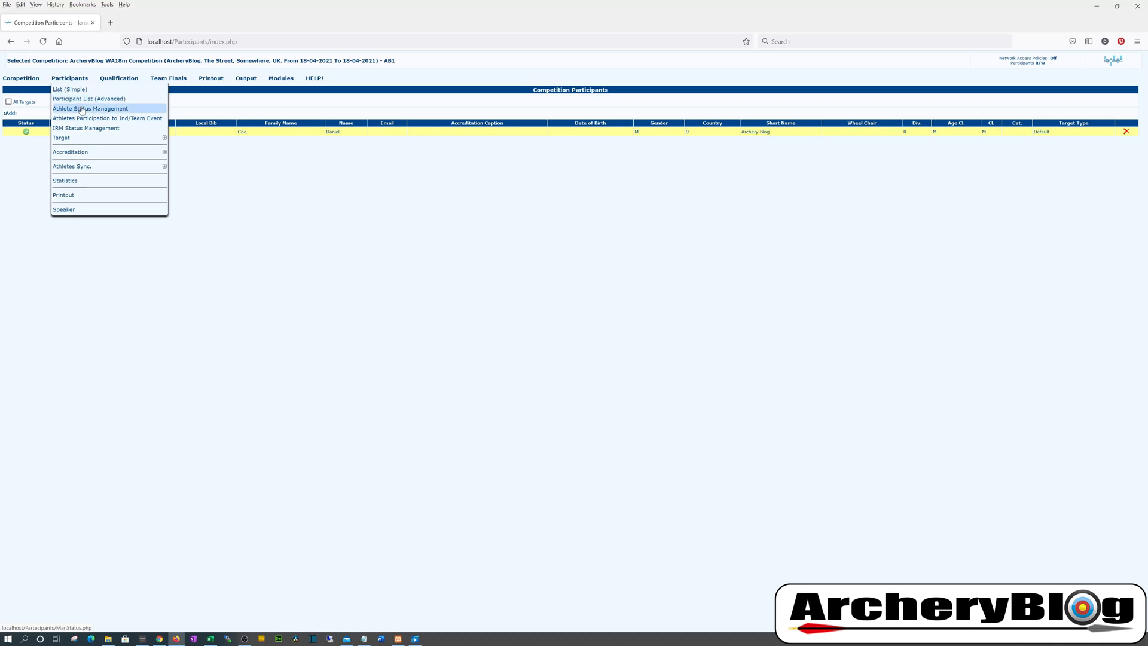
click(83, 109)
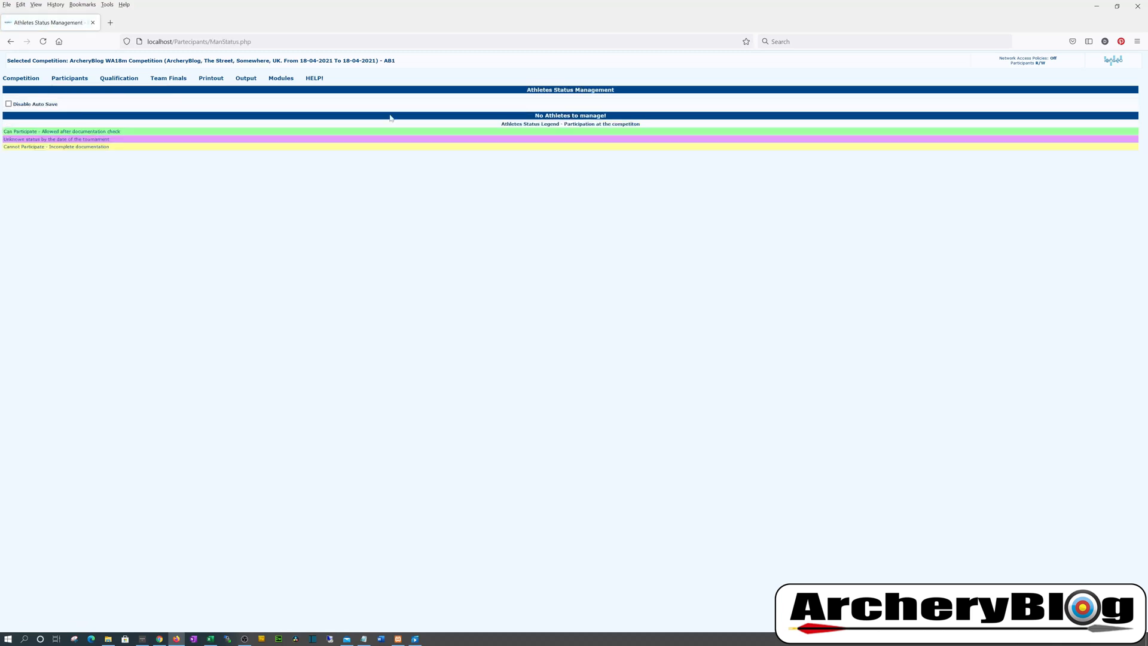
Open IRM Status Management for RM-Recurve Men qualification, leaving the archer's IRM status unset
click(67, 78)
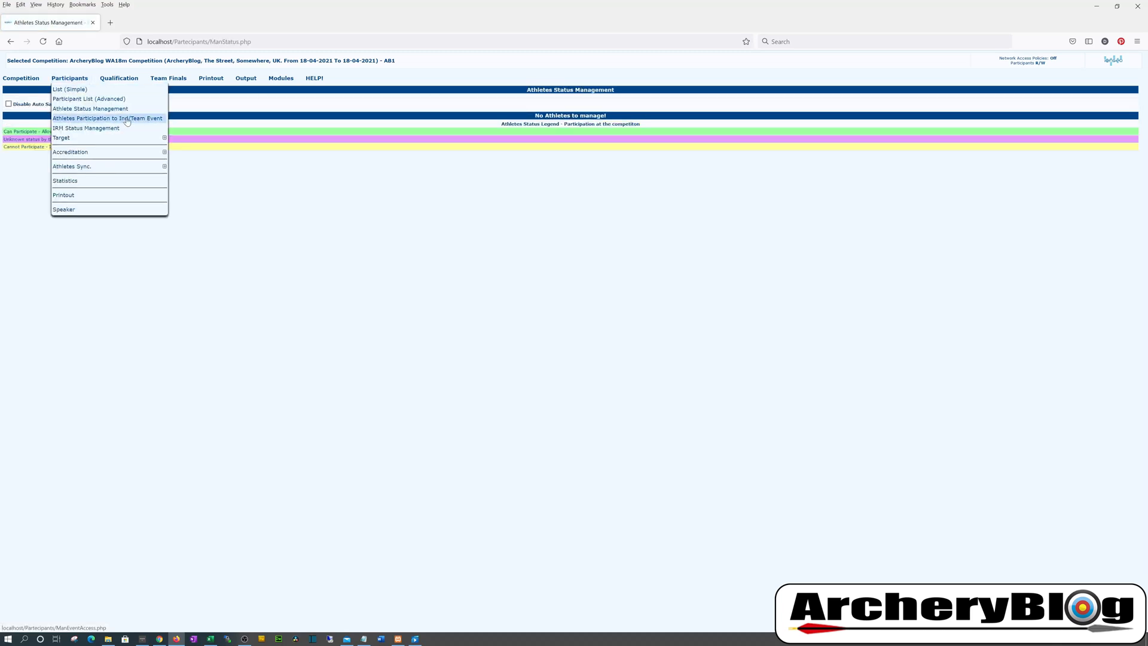
click(96, 129)
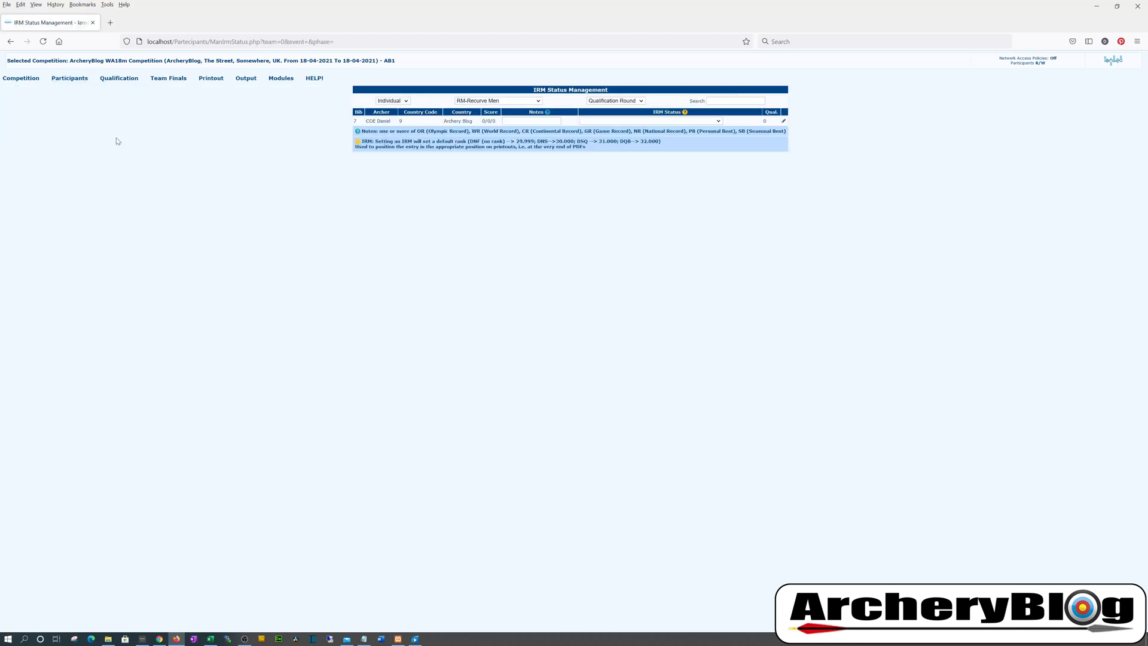
click(658, 122)
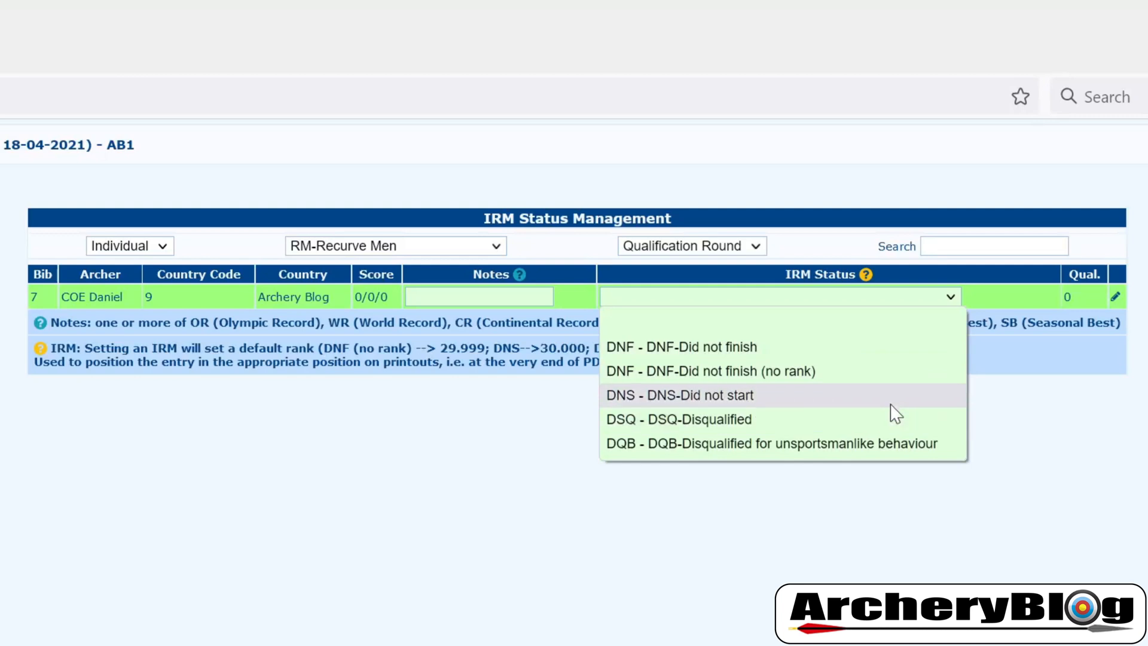
click(848, 458)
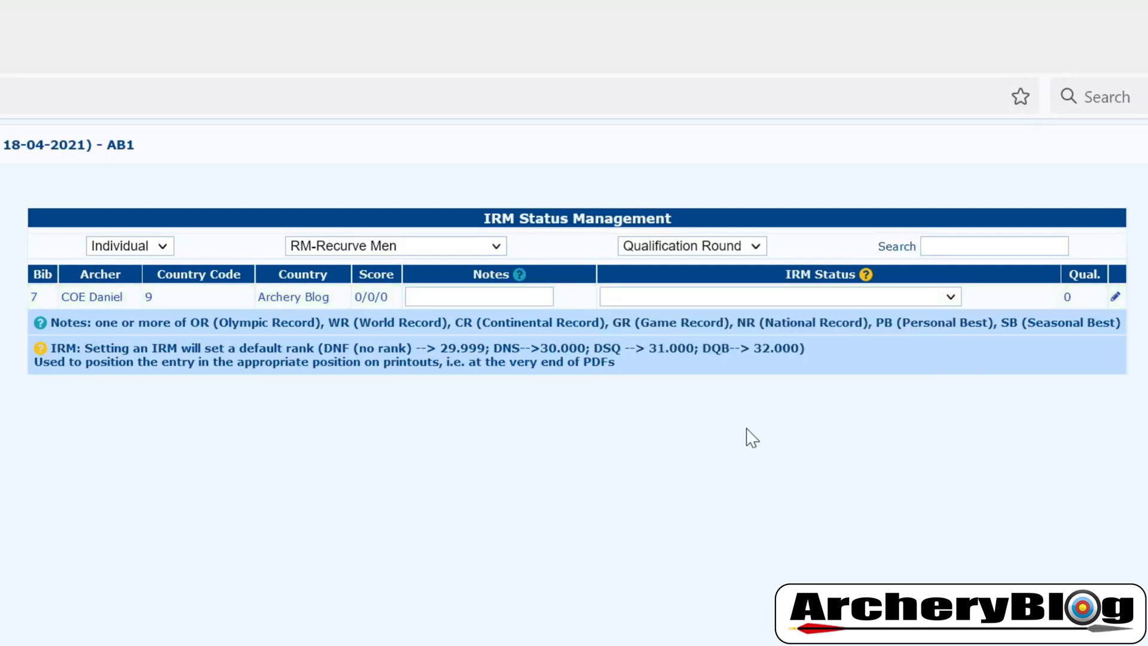
mouse_move(73, 80)
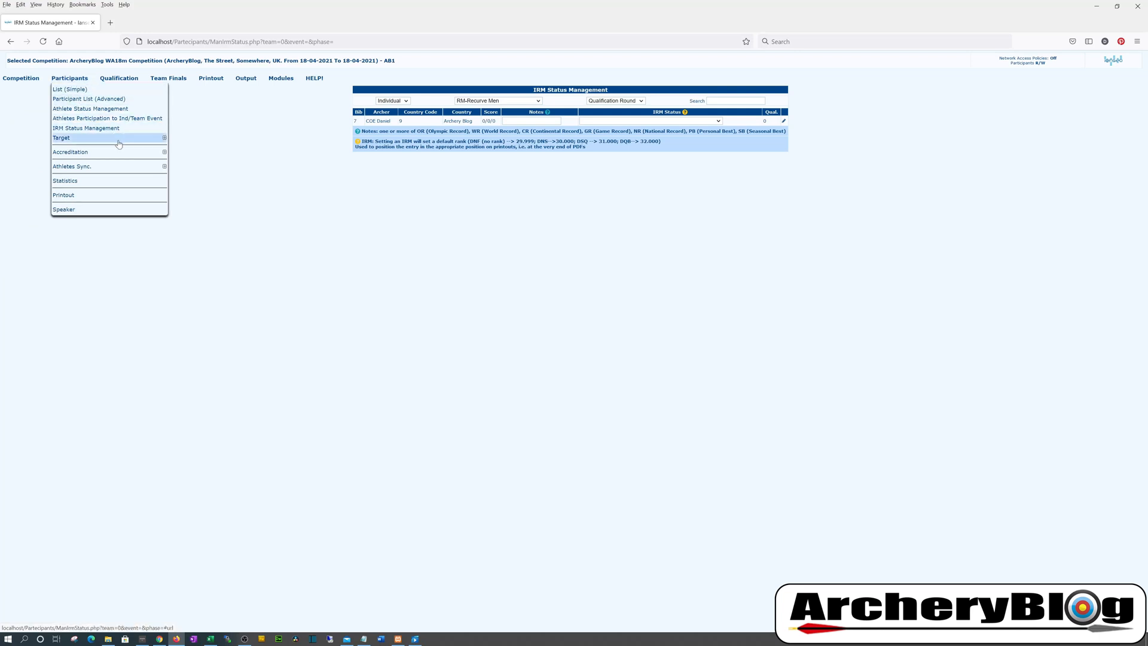
Open Change Nations Names under Athletes Sync., showing codes 9 and ARB as Archery Blog
mouse_move(120, 144)
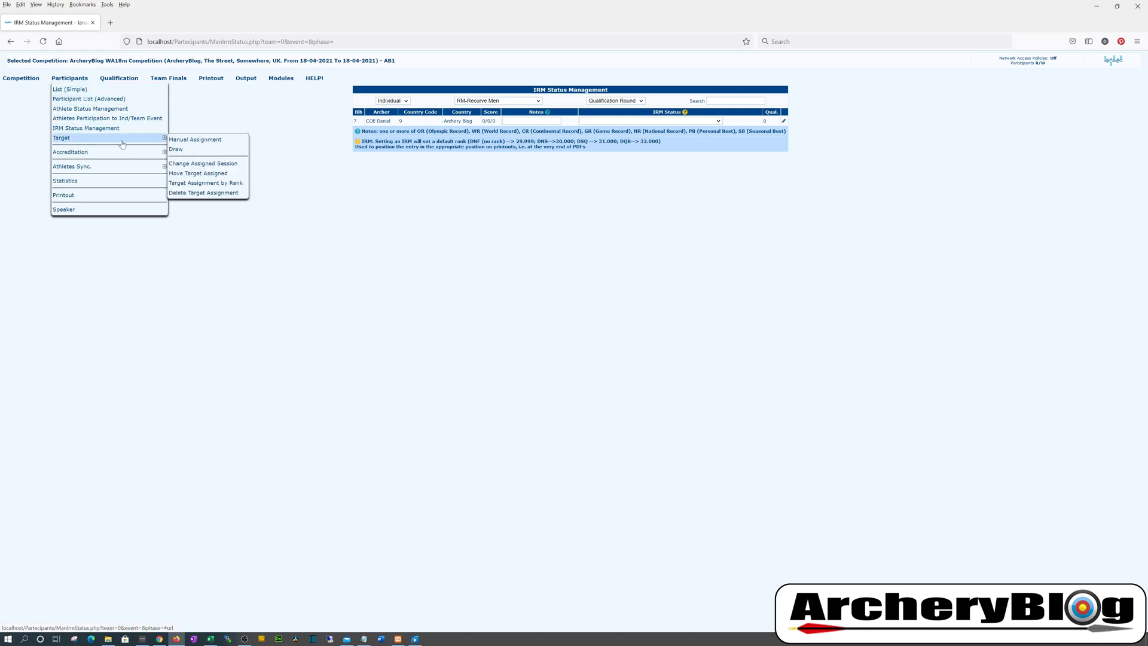
mouse_move(128, 174)
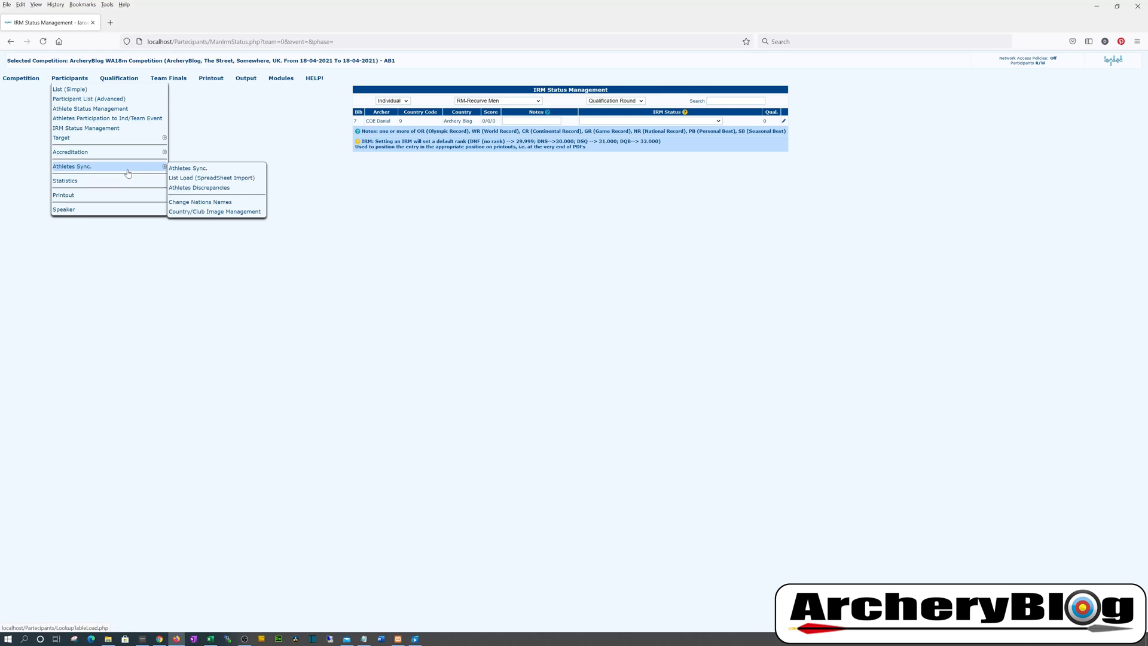
click(210, 202)
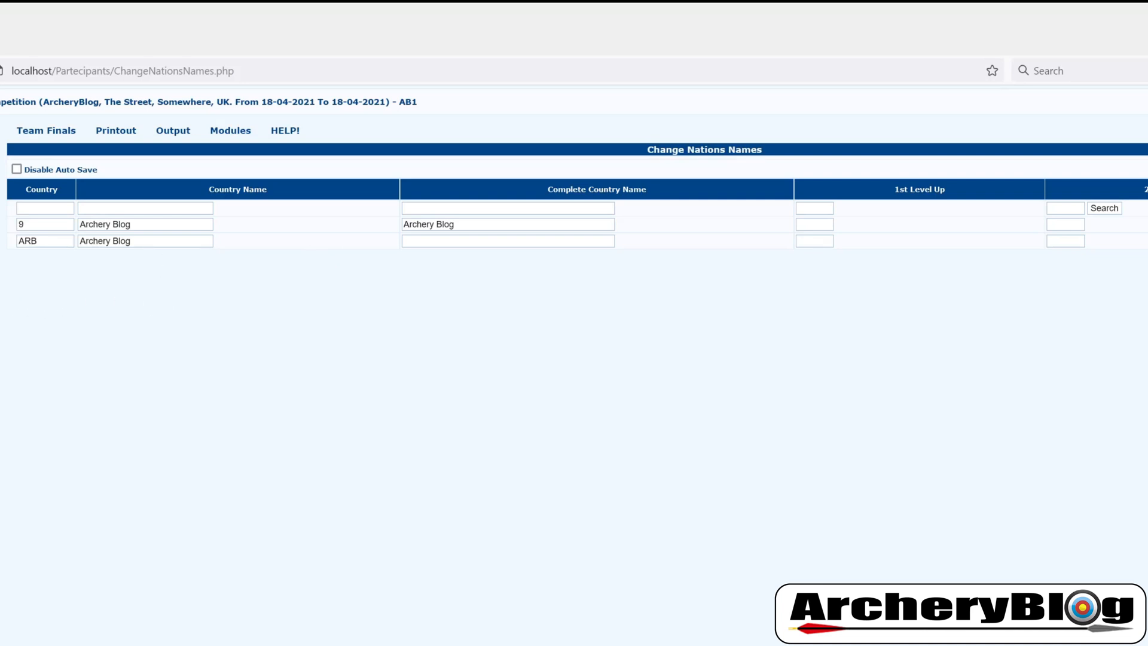
mouse_move(69, 79)
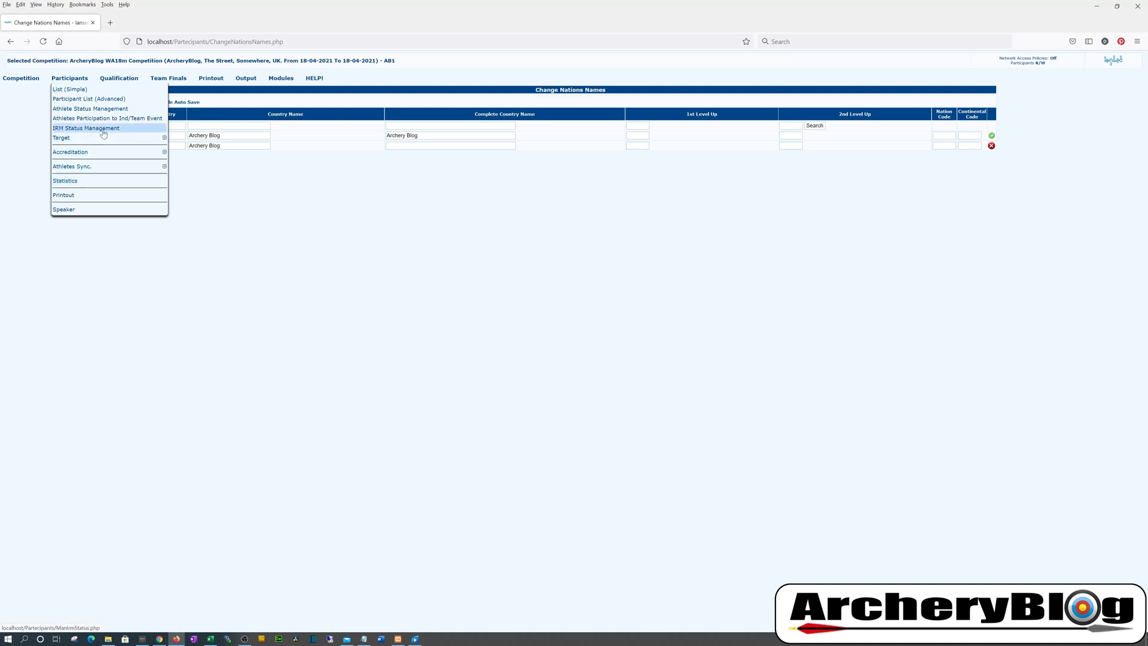
mouse_move(110, 141)
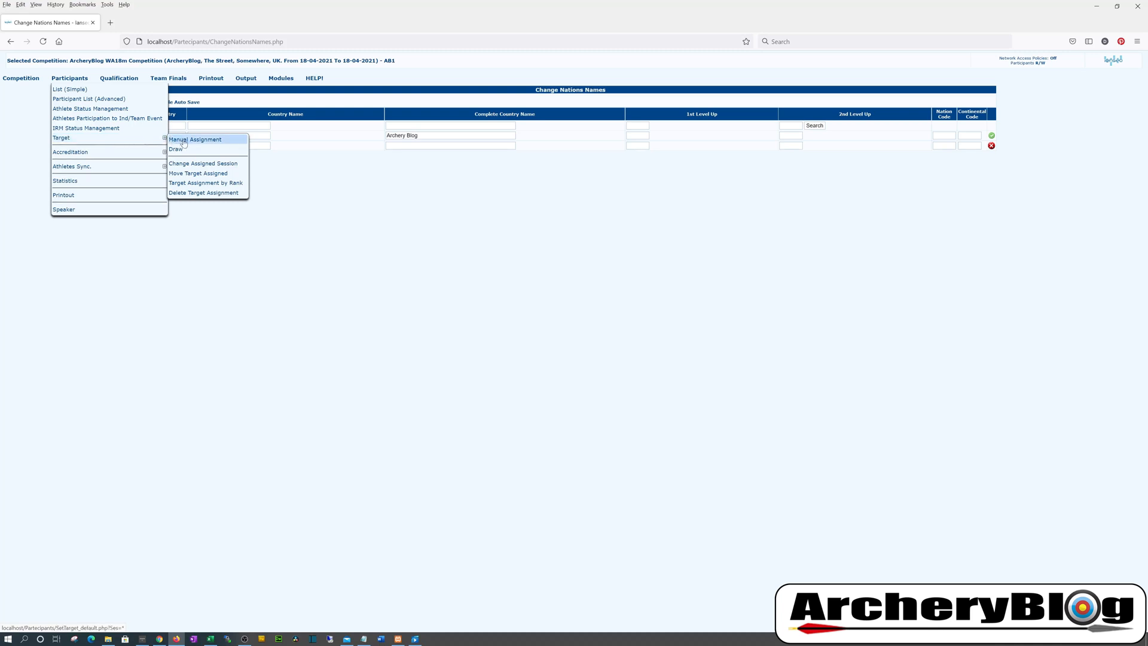
On Manual Assignment, set the bib 7 archer's session to 1 and leave their target empty
click(208, 143)
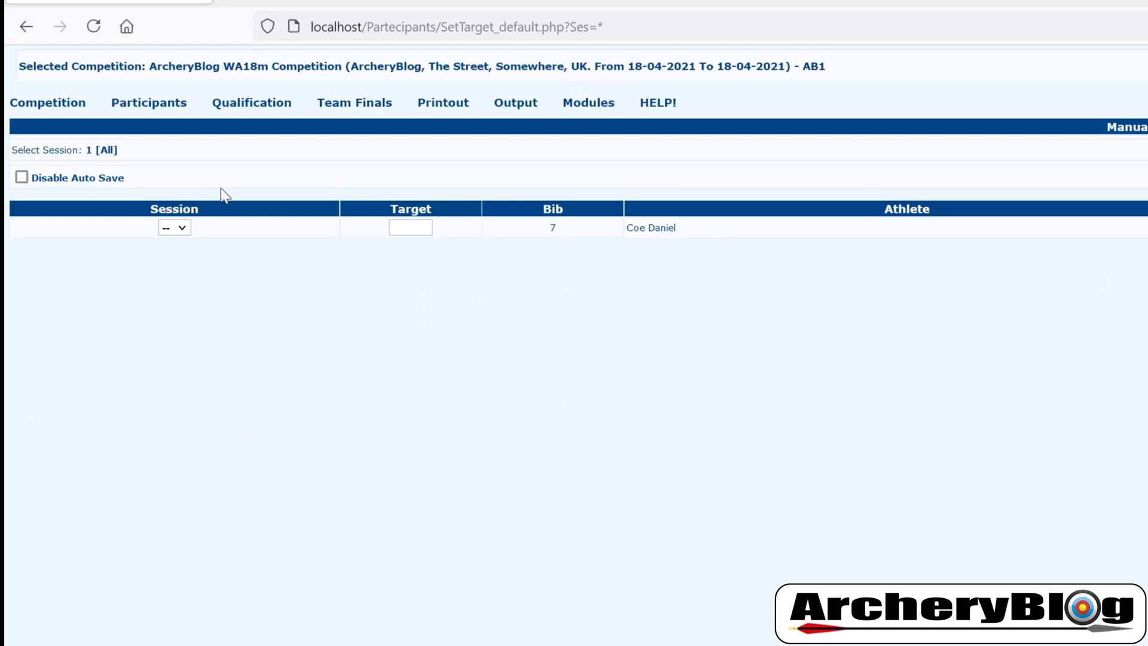
click(181, 229)
click(411, 228)
click(258, 379)
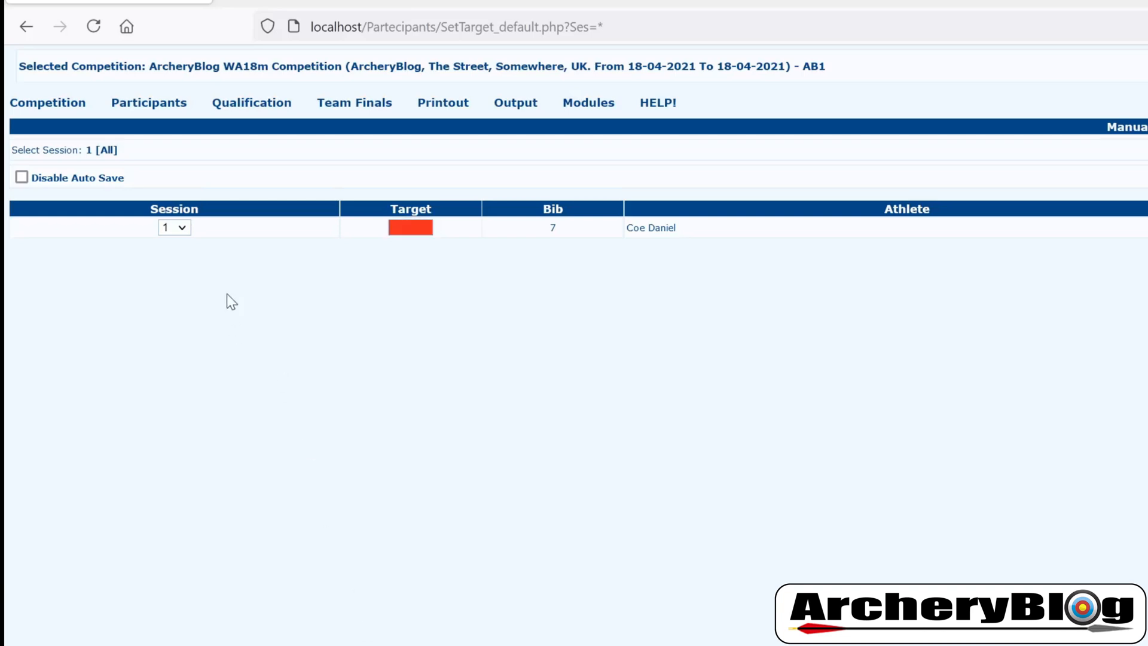
click(415, 229)
click(171, 107)
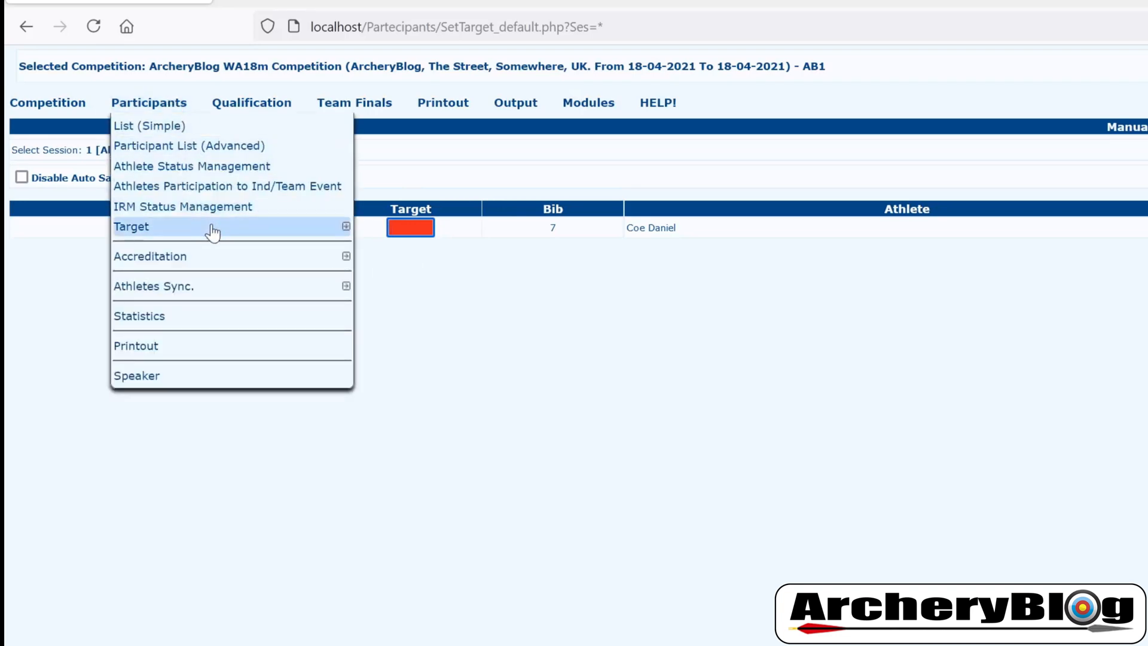
mouse_move(210, 231)
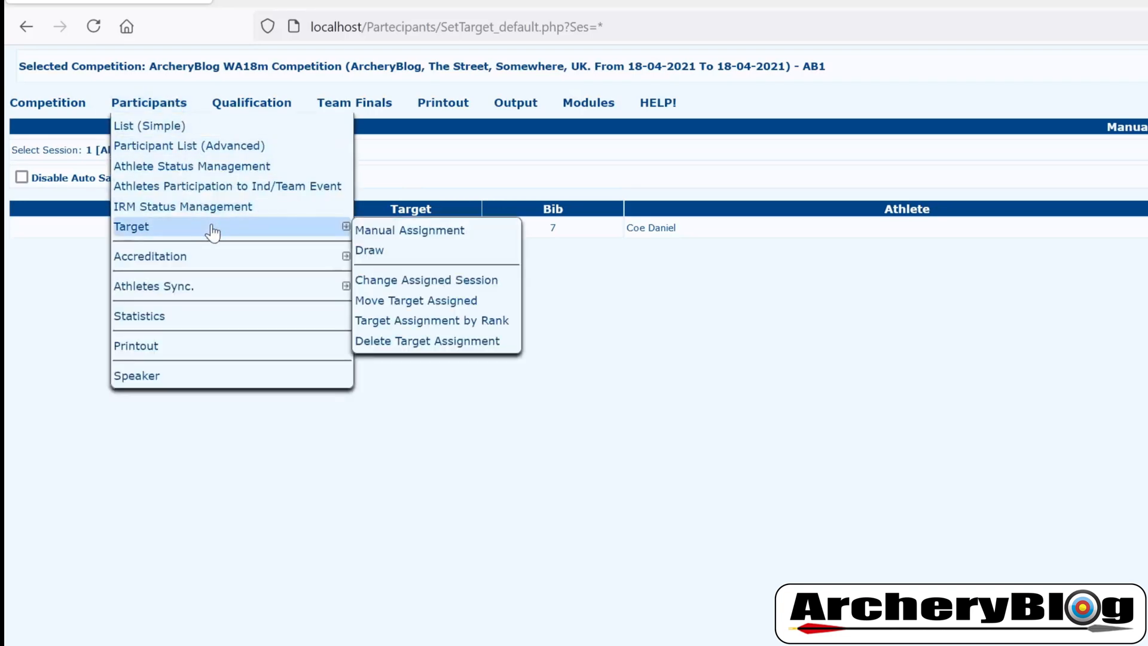
On the automatic Draw page, choose session 1 and the % division/class filter
click(414, 256)
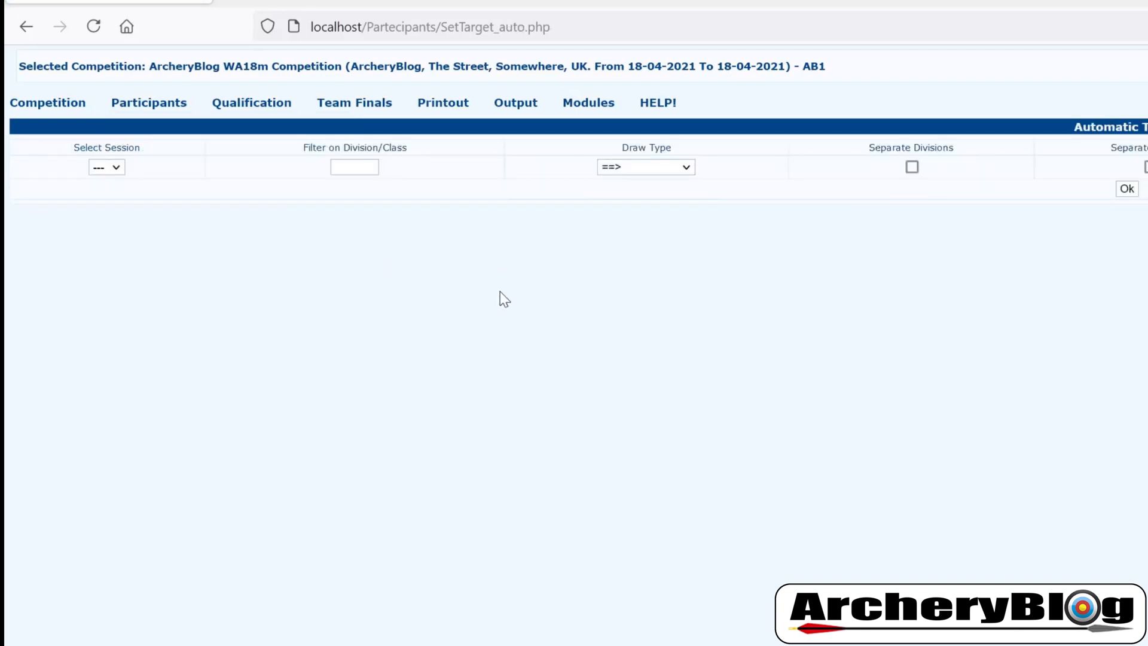
mouse_move(149, 110)
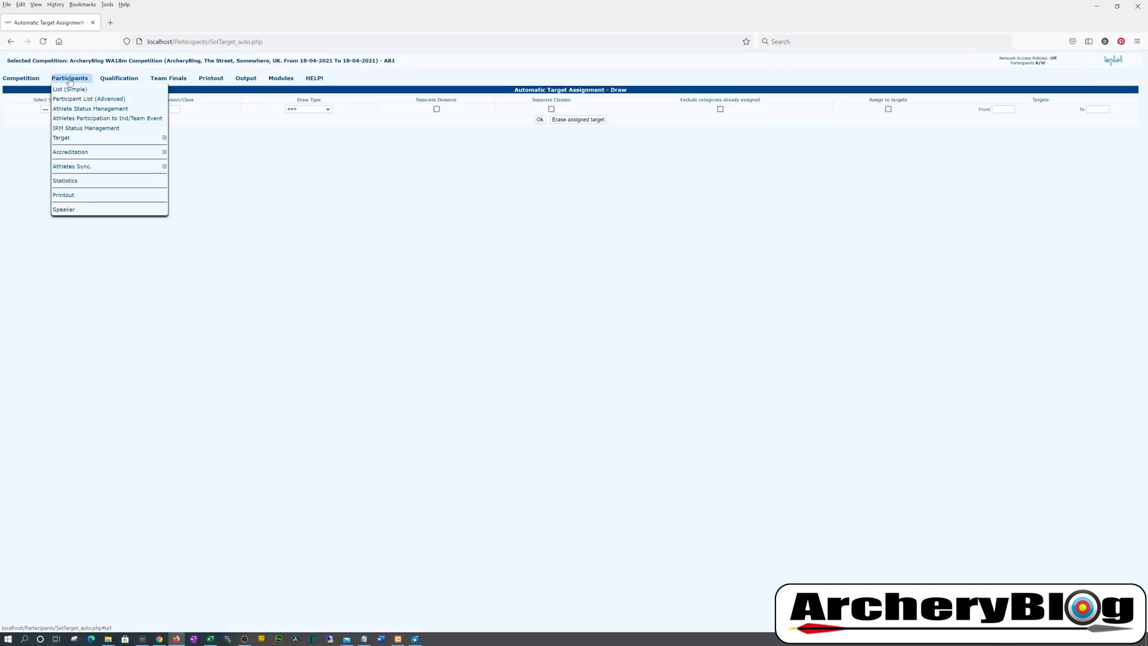
mouse_move(97, 141)
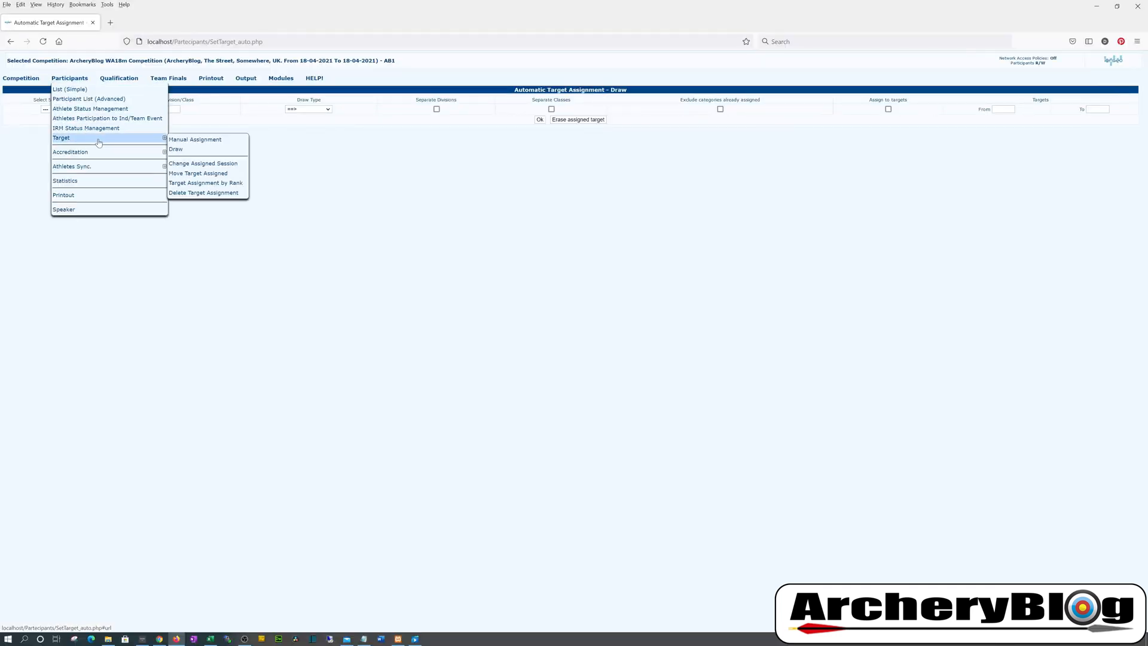
click(193, 151)
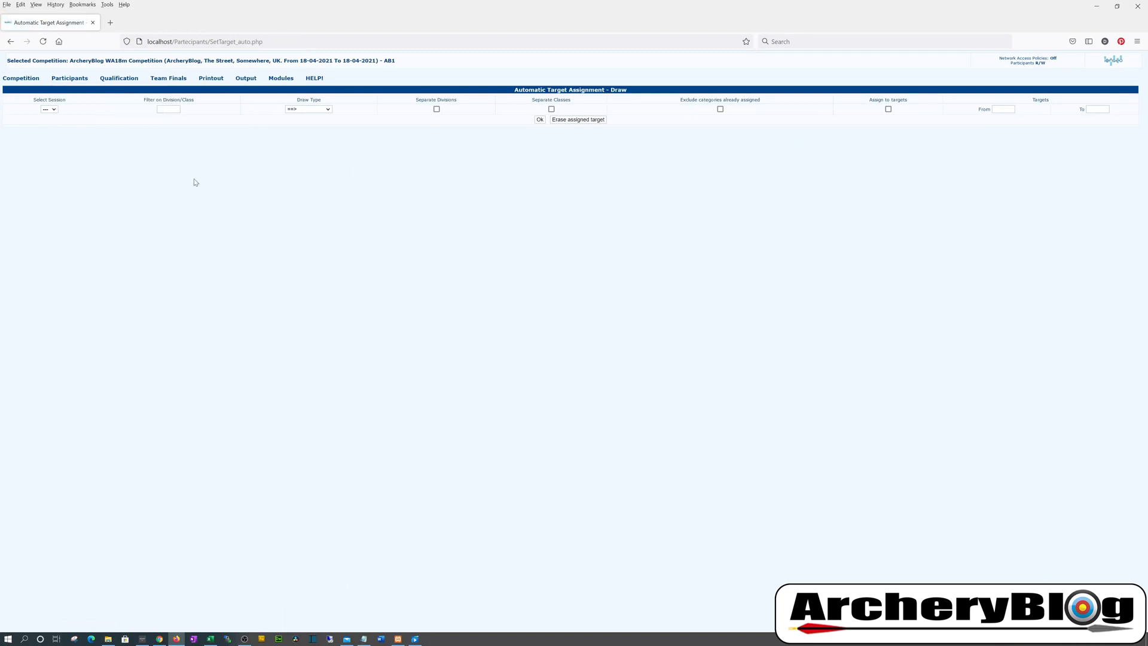
click(53, 110)
click(168, 109)
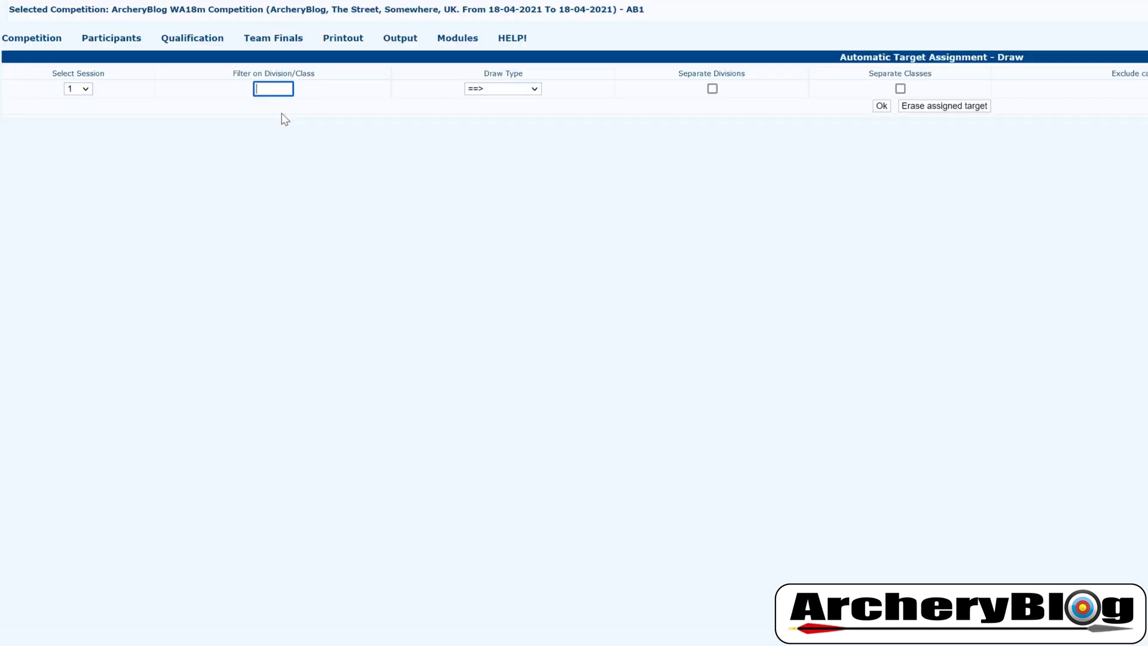
text(%)
click(297, 147)
click(520, 90)
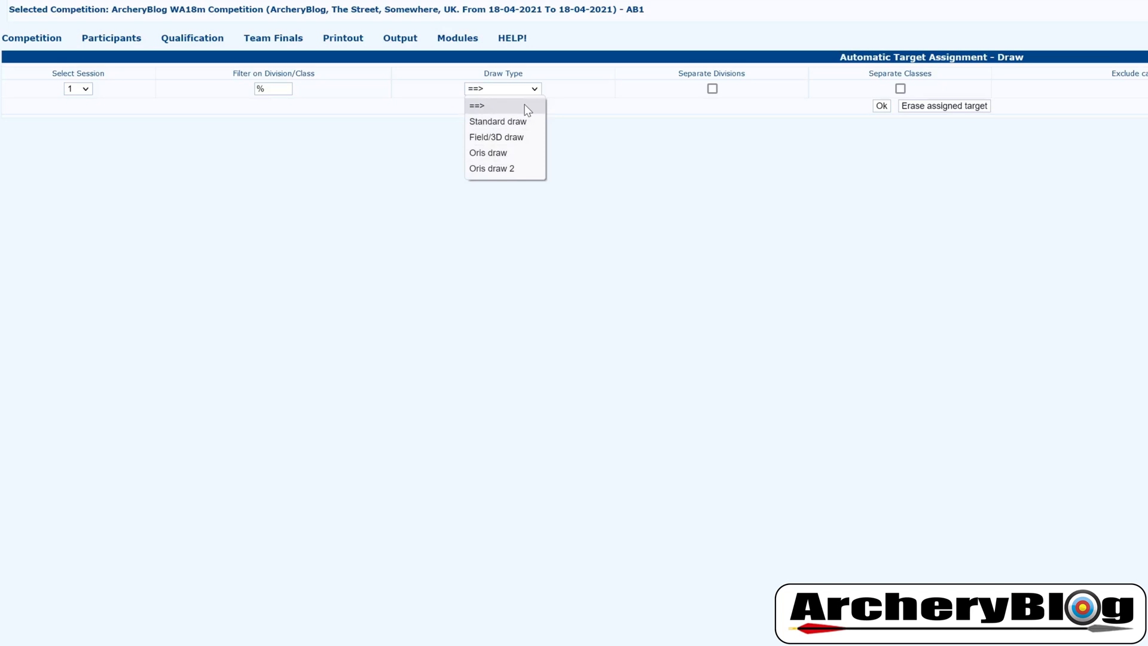
click(590, 90)
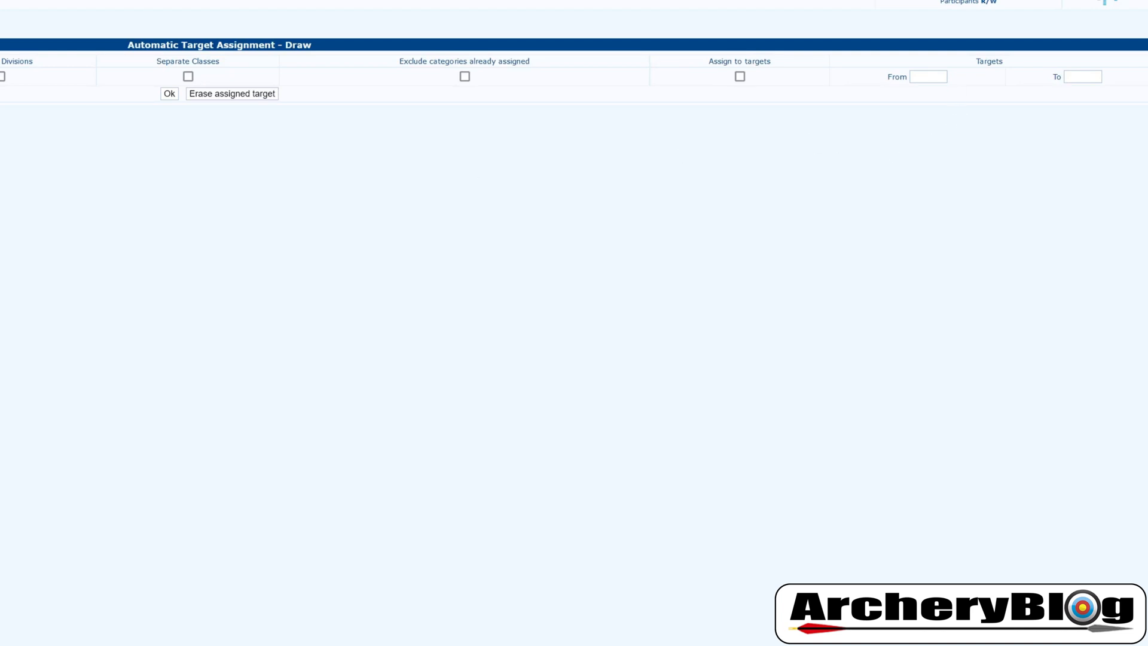
Set the target range from 1 to 3 and run the draw
click(933, 77)
text(1)
click(1083, 77)
text(3)
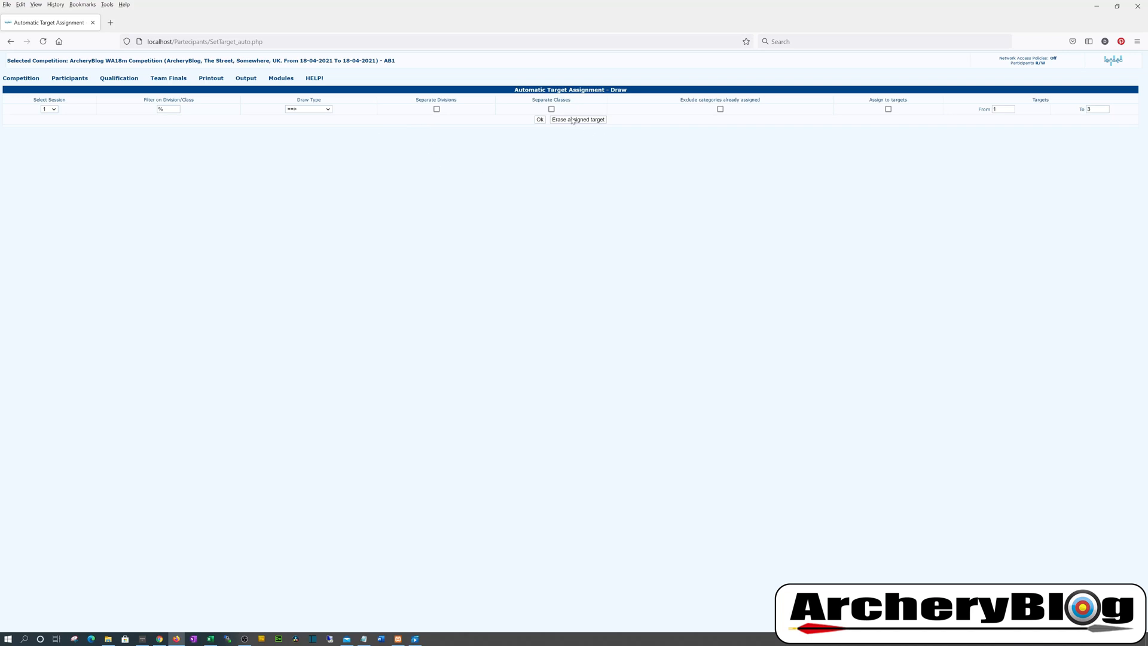
click(539, 120)
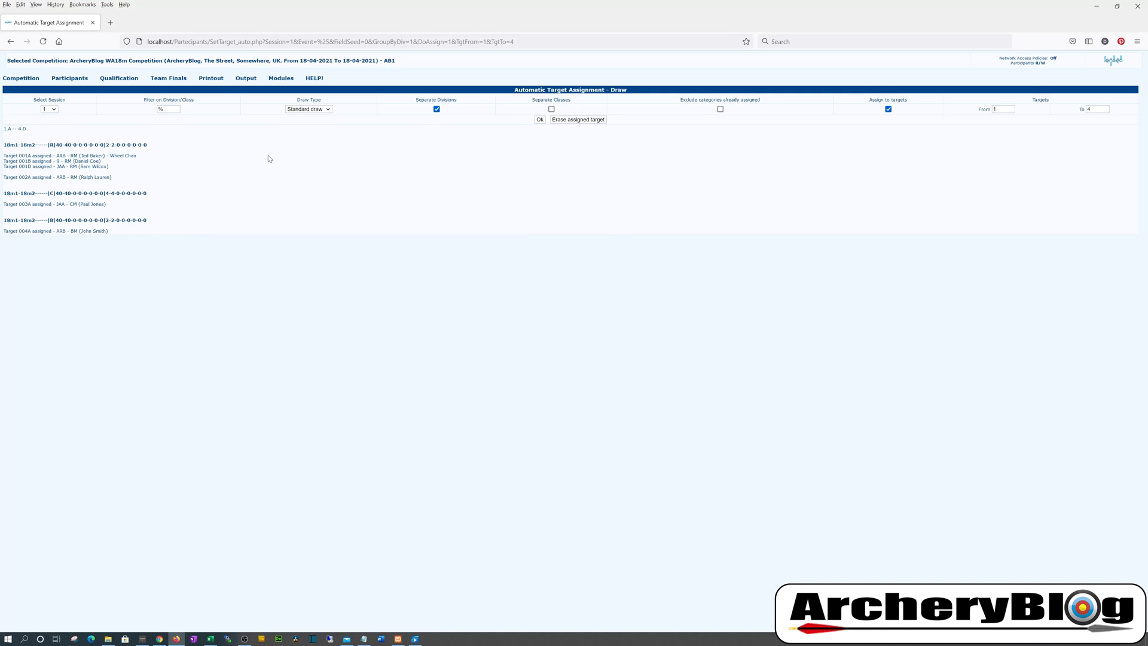
Review the six archers' targets 001A–004A in the simple participant list
mouse_move(75, 82)
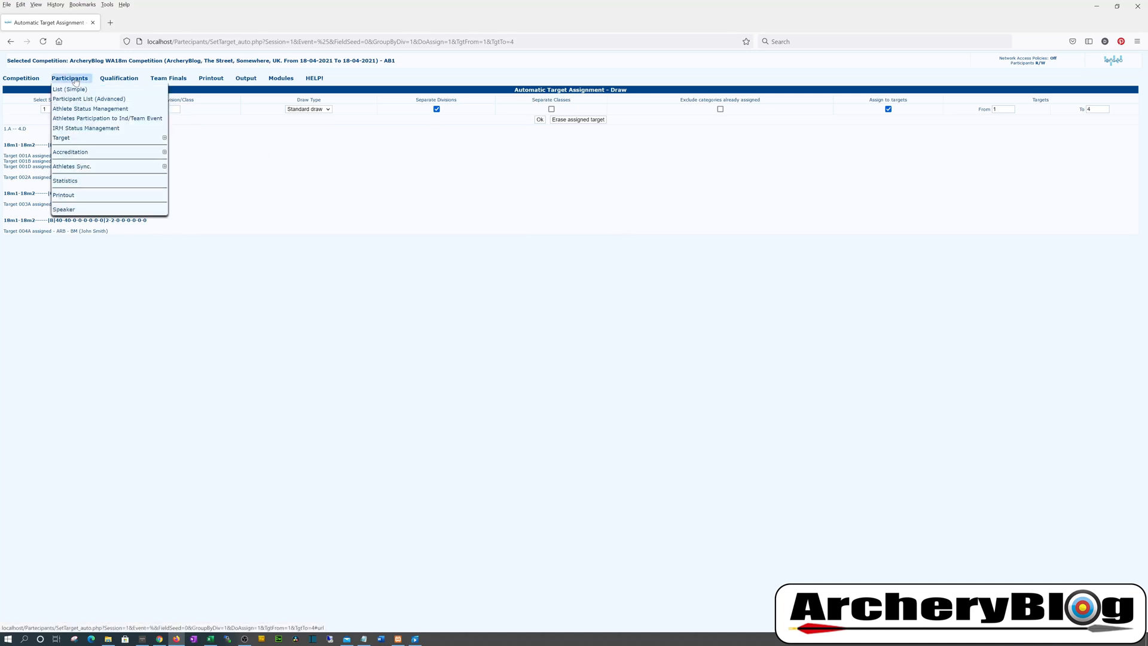
mouse_move(98, 143)
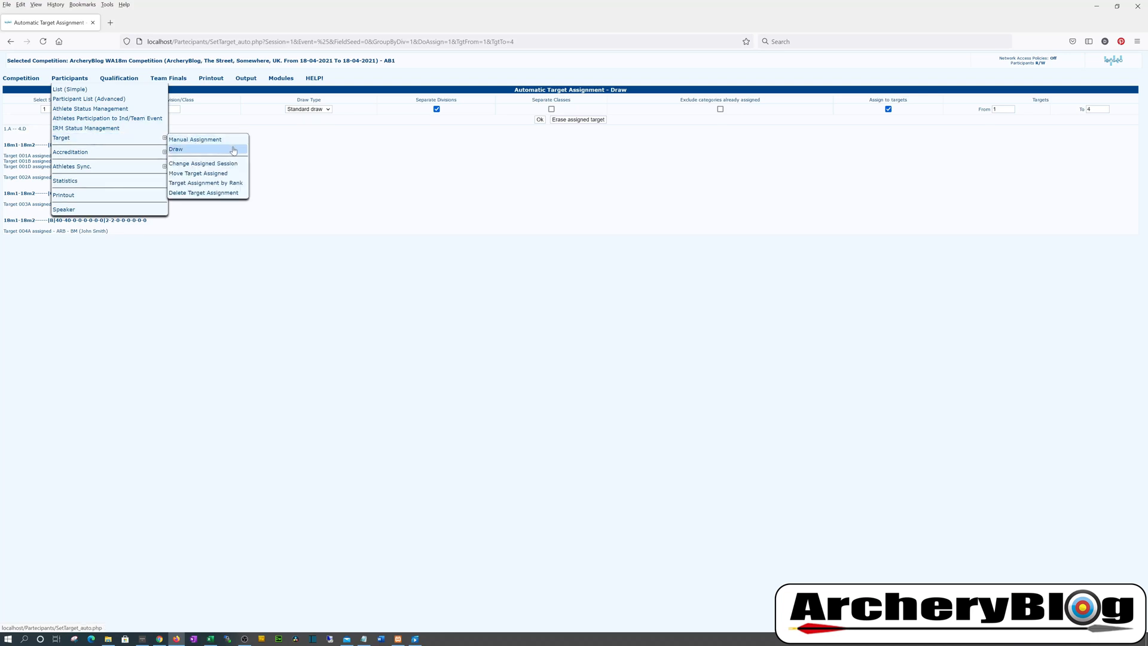
click(76, 90)
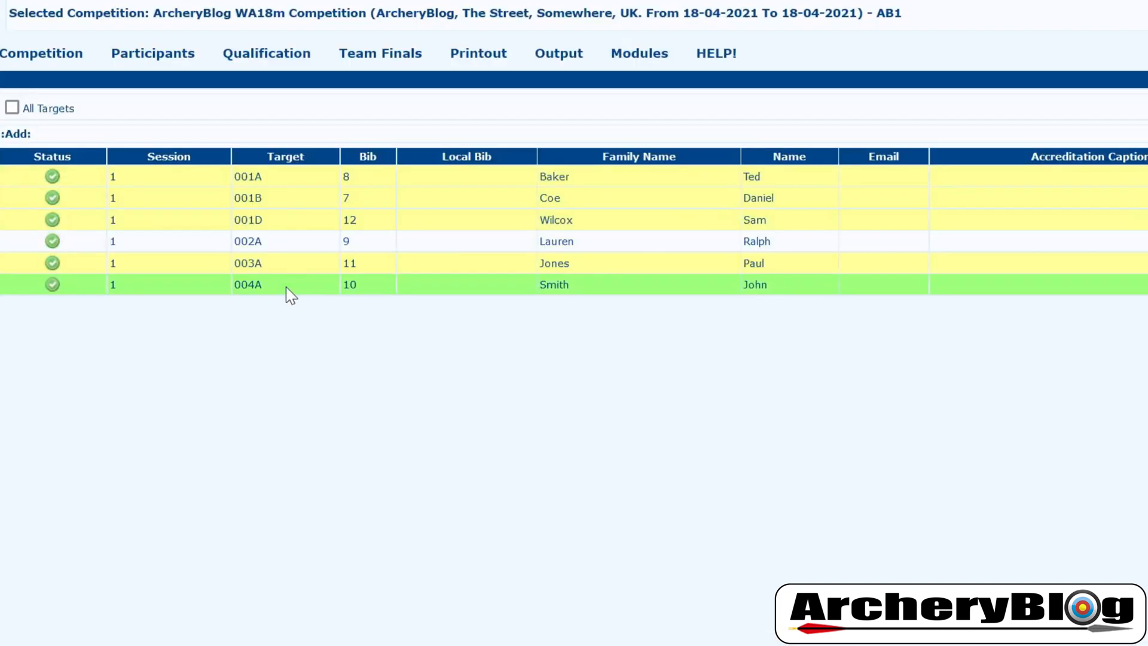
double_click(295, 183)
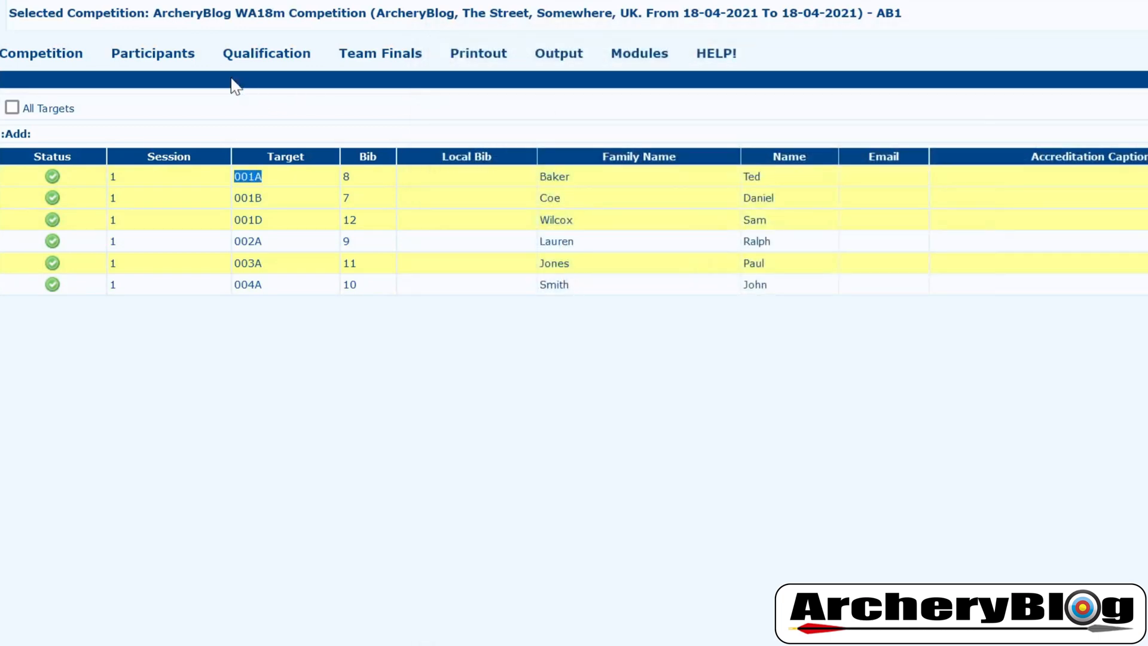
mouse_move(179, 57)
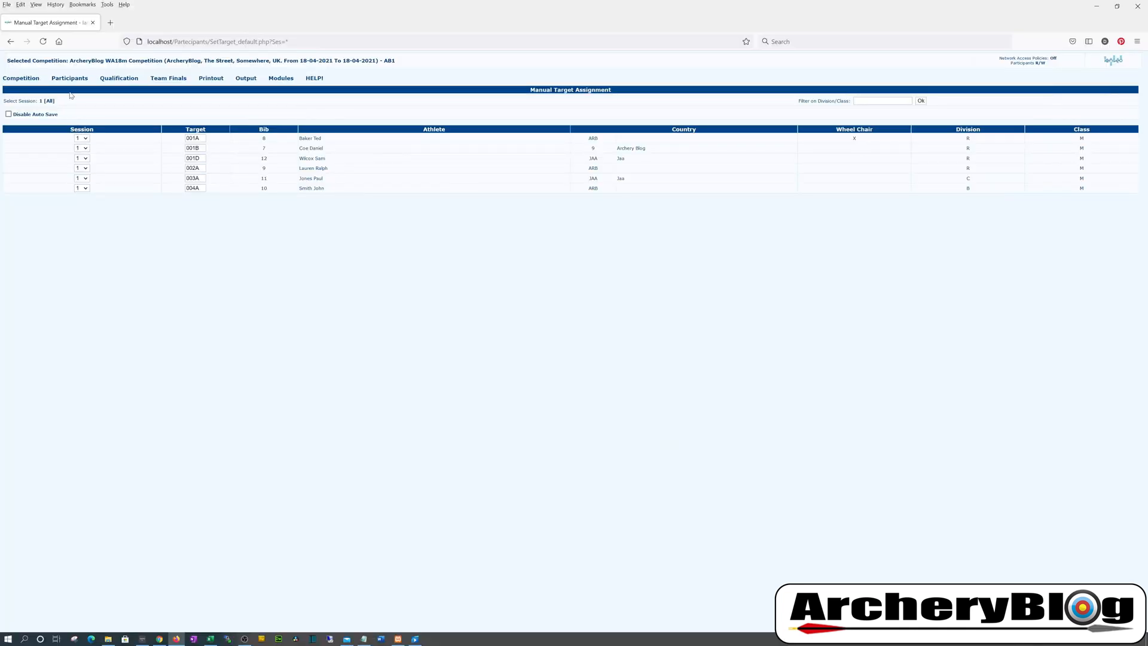
mouse_move(69, 82)
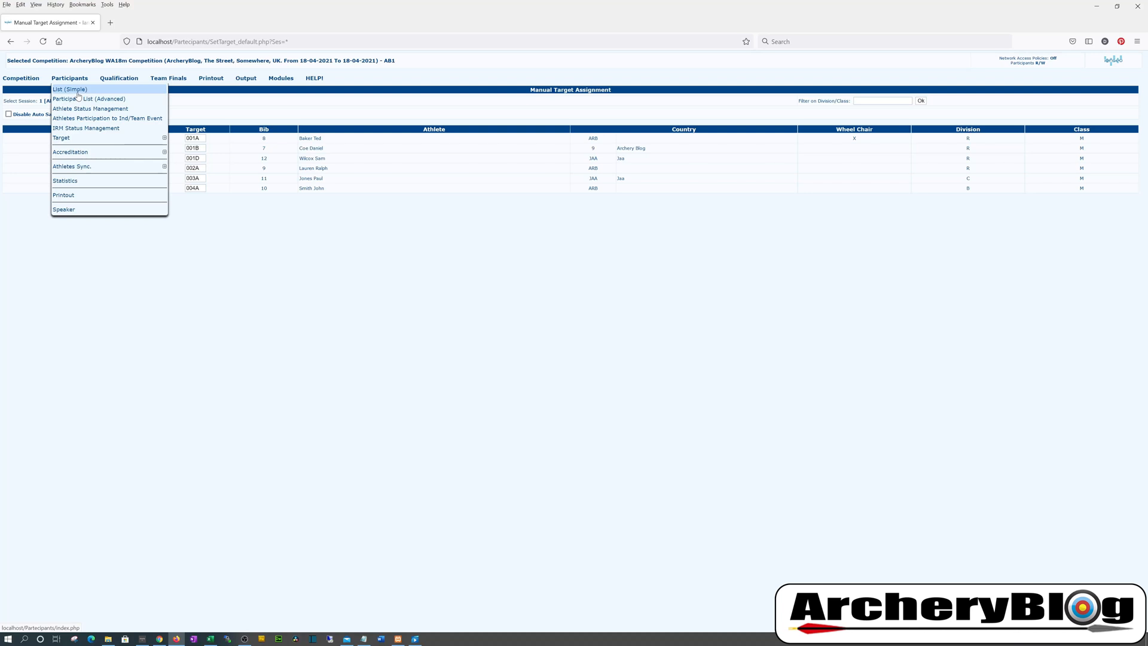
Go from the simple participant list to the Manual Target Assignment page
click(79, 93)
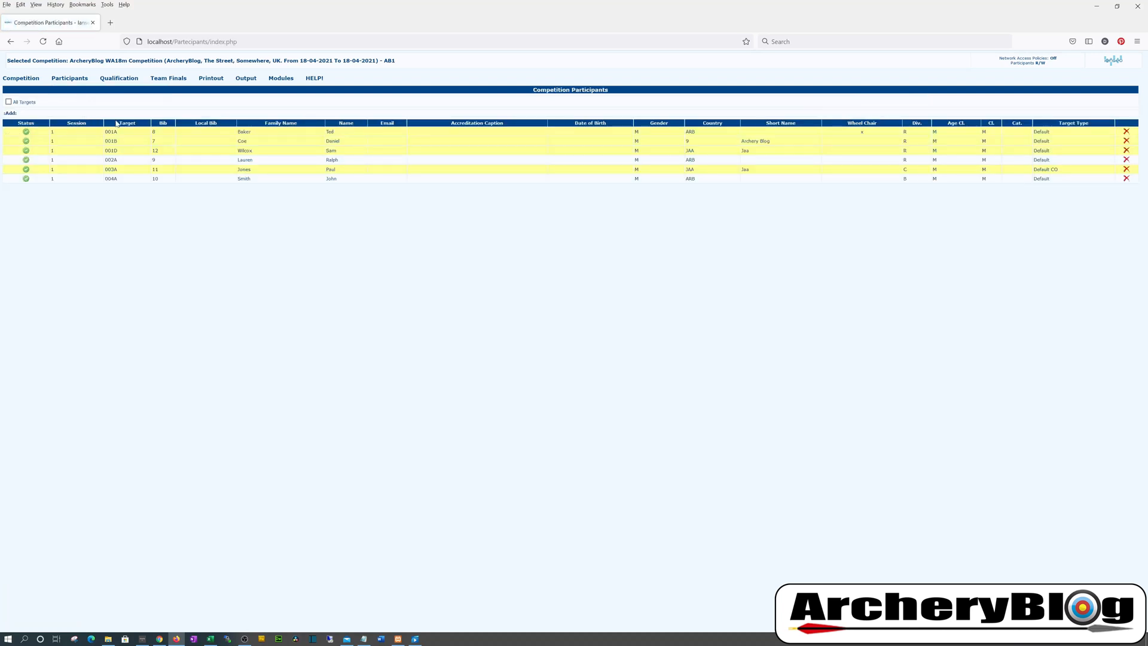
mouse_move(76, 81)
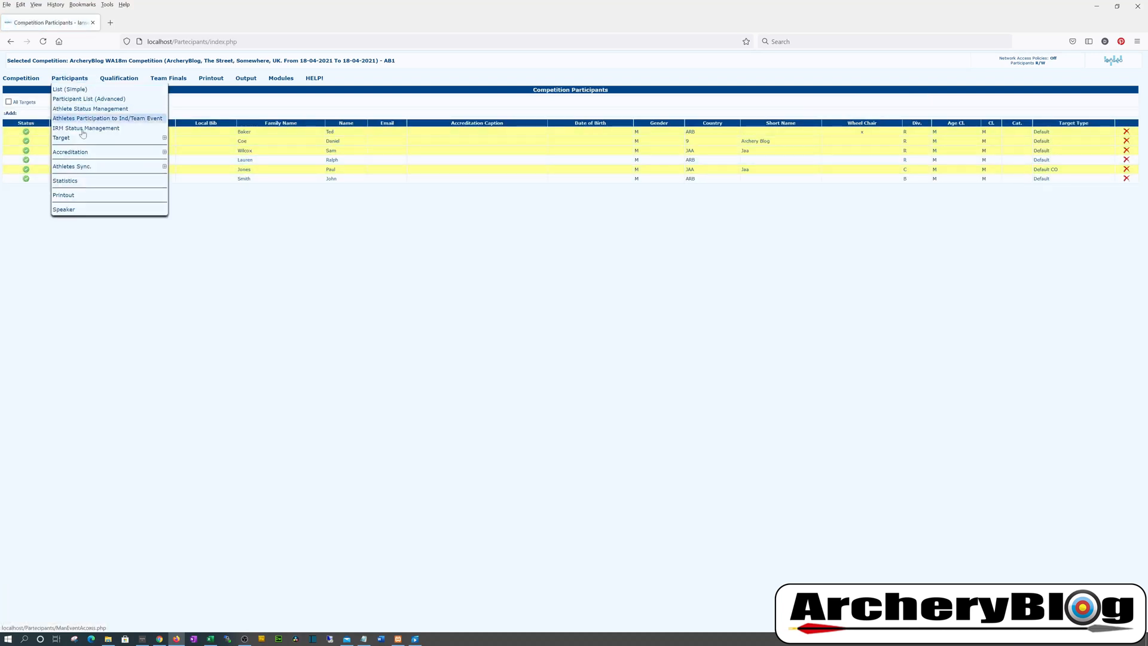
mouse_move(120, 138)
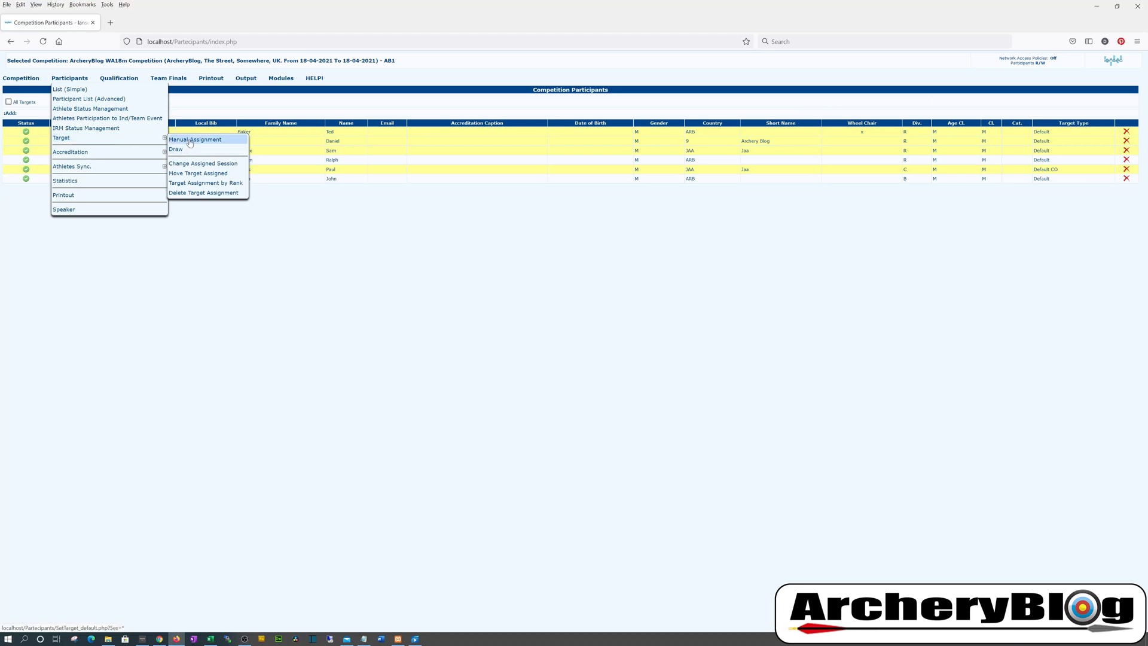
click(190, 140)
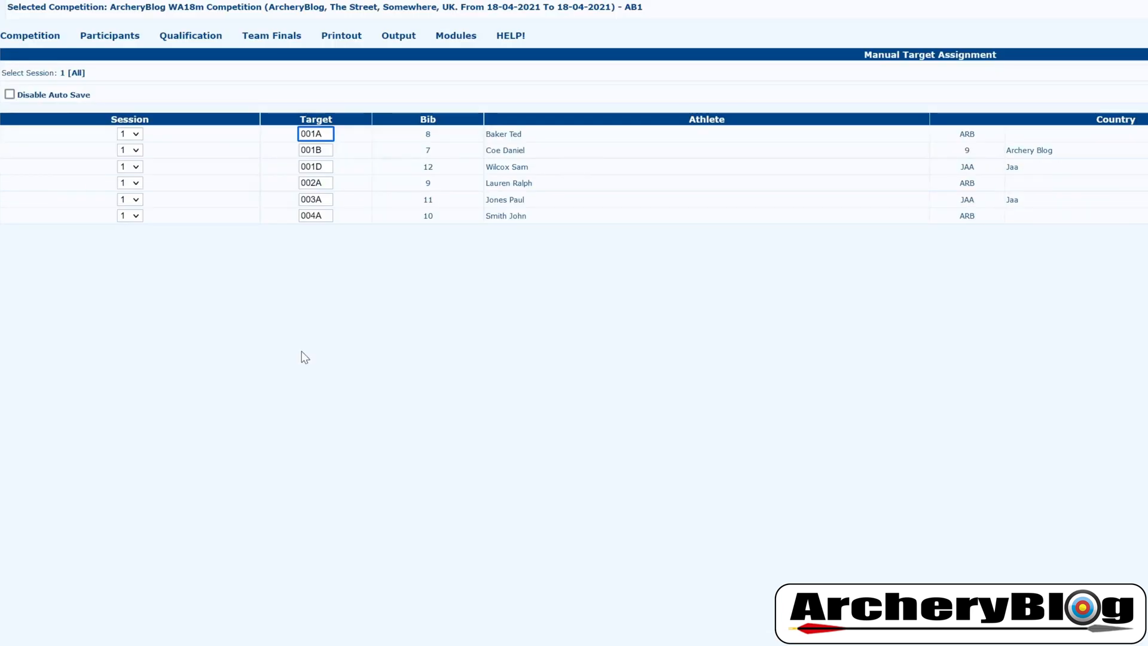
Change the first archer's target to 001B and the second archer's to 001A
key(BackSpace)
text(b)
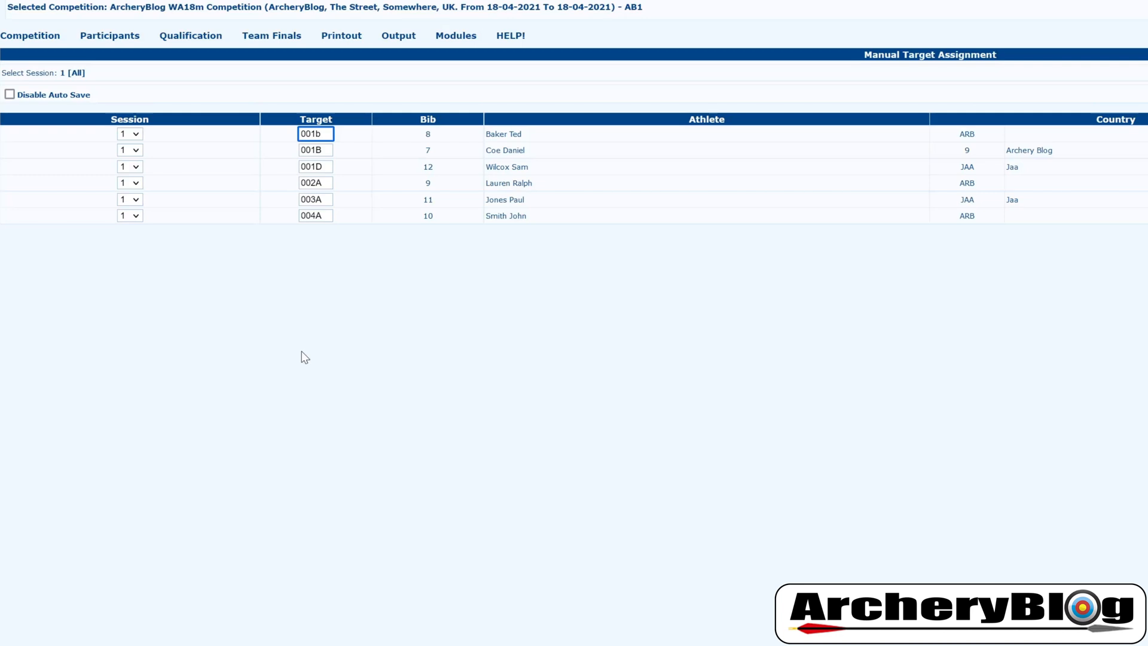
key(BackSpace)
text(B)
key(Tab)
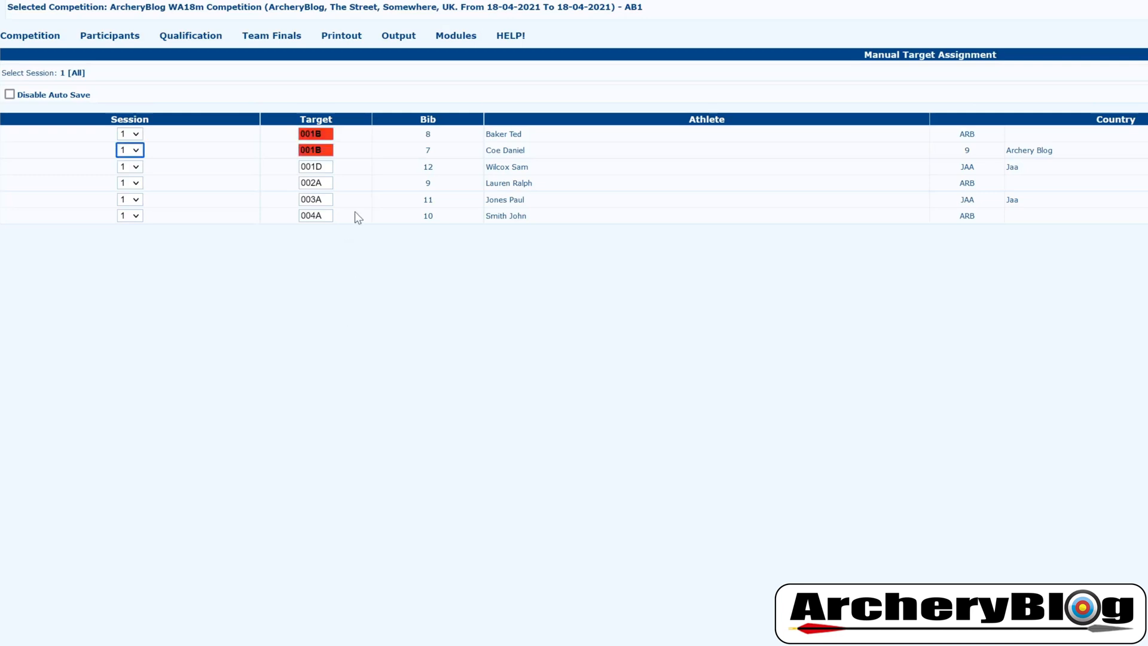
key(Tab)
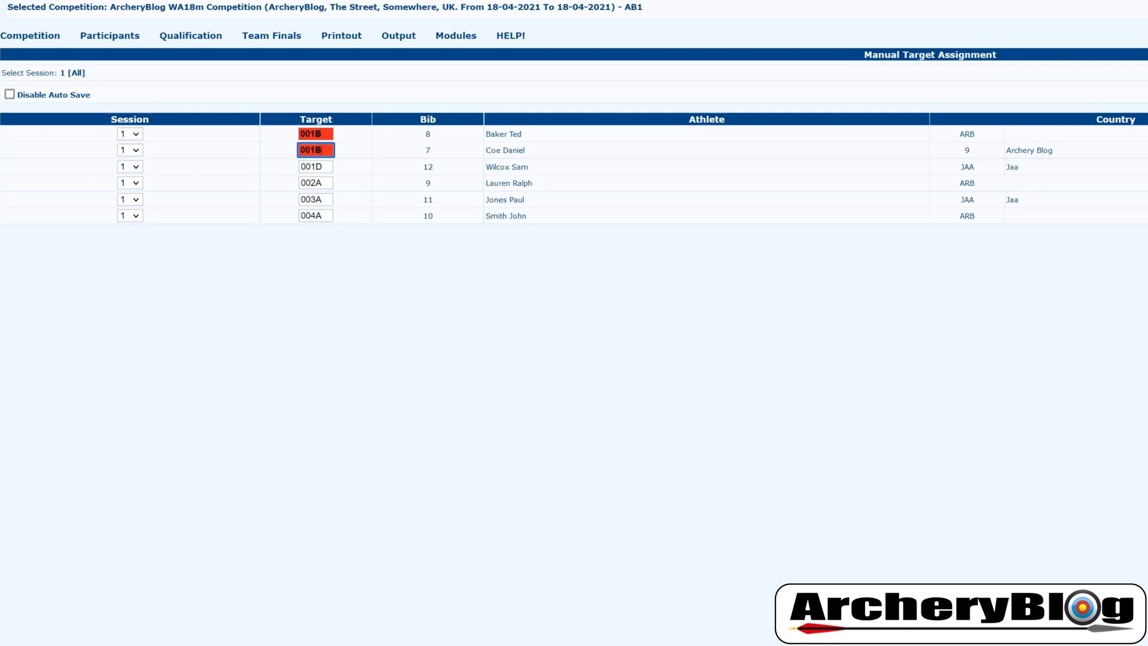
key(BackSpace)
text(A)
key(Tab)
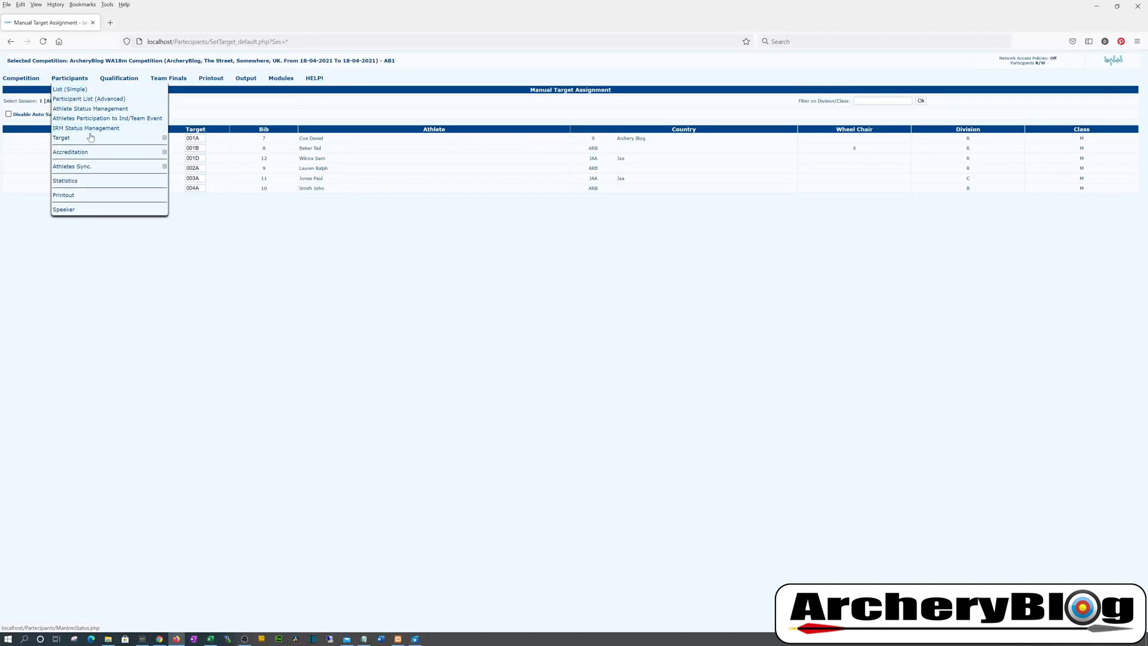
On Change Assigned Session, pick session 1 as source and keep Delete Session as destination
mouse_move(90, 138)
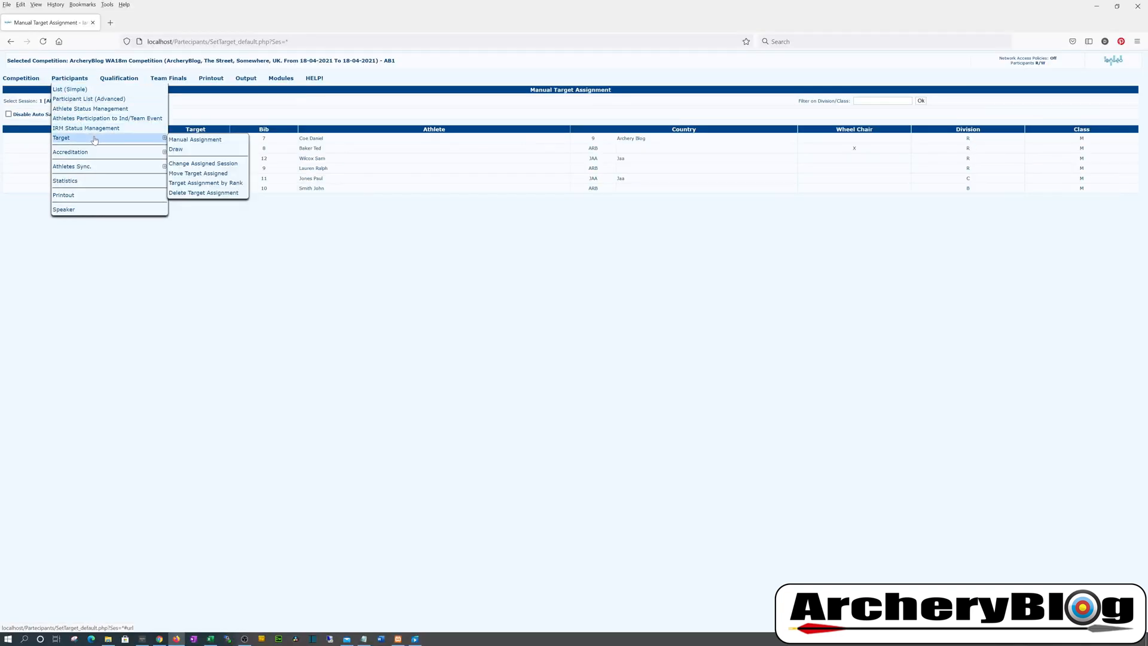
click(221, 165)
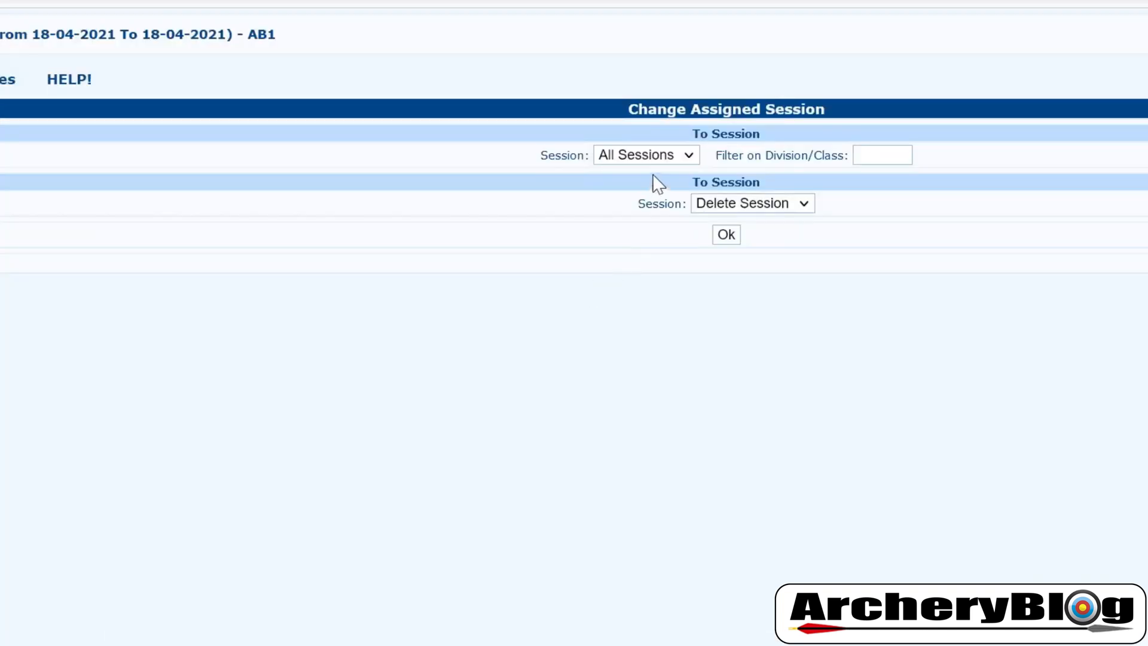
click(666, 157)
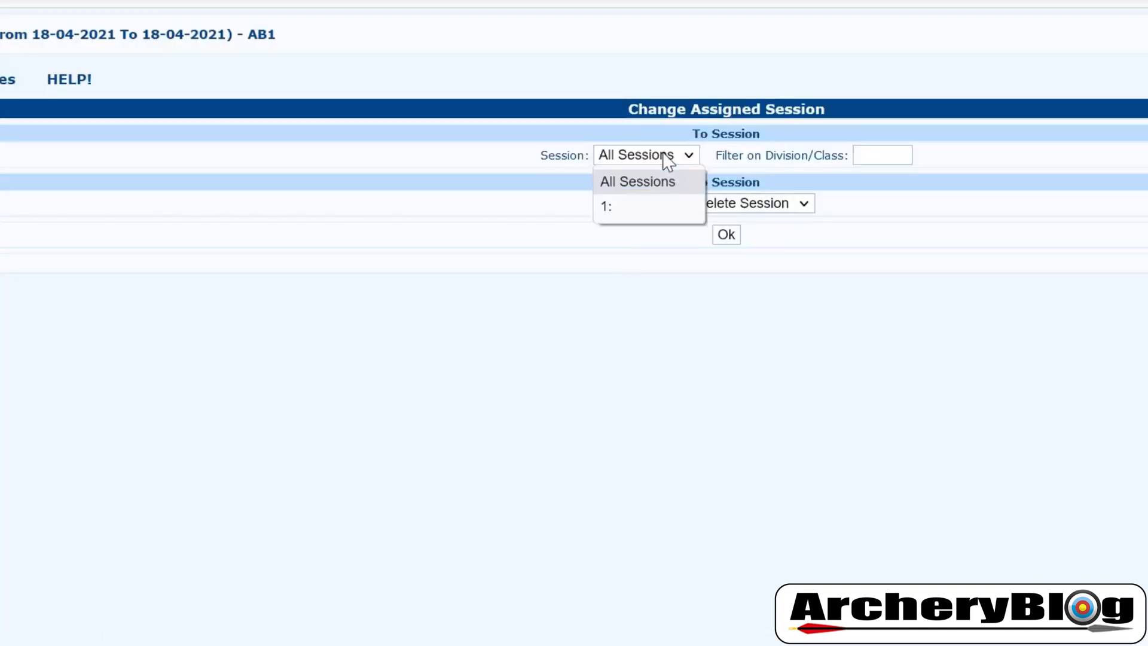
click(616, 206)
click(881, 155)
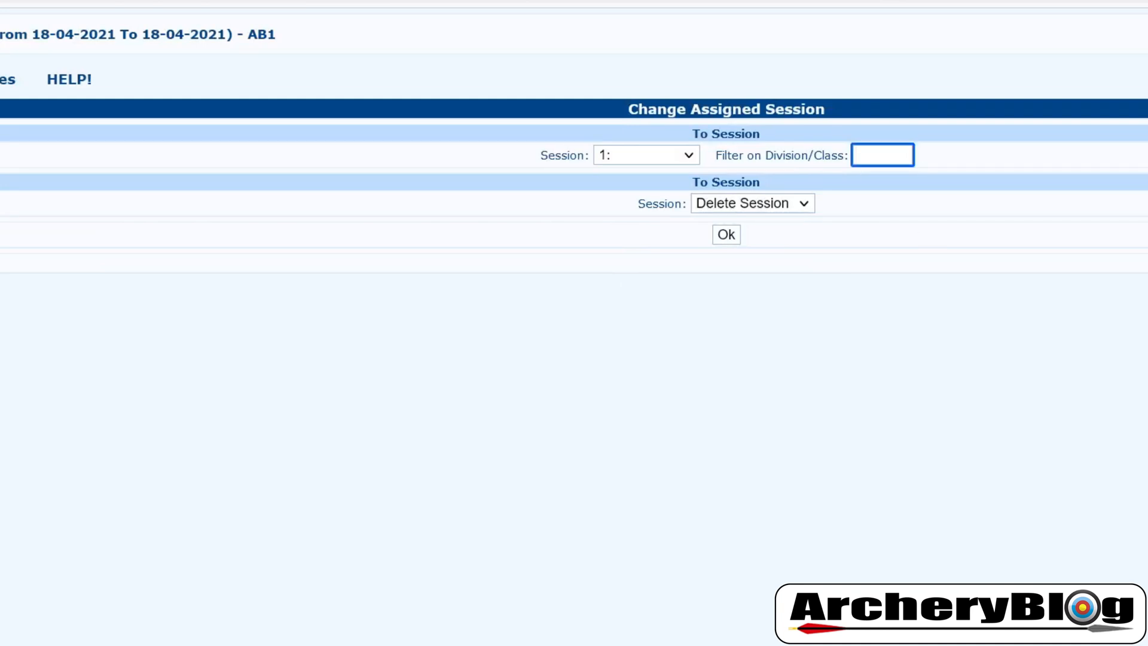
click(774, 206)
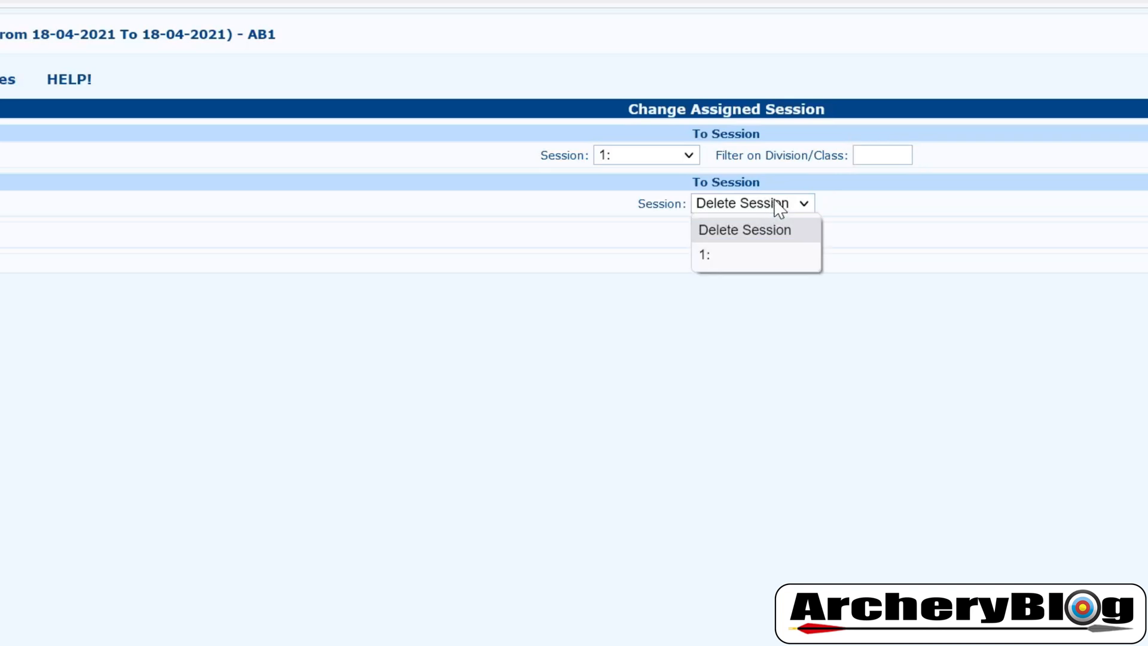
click(610, 270)
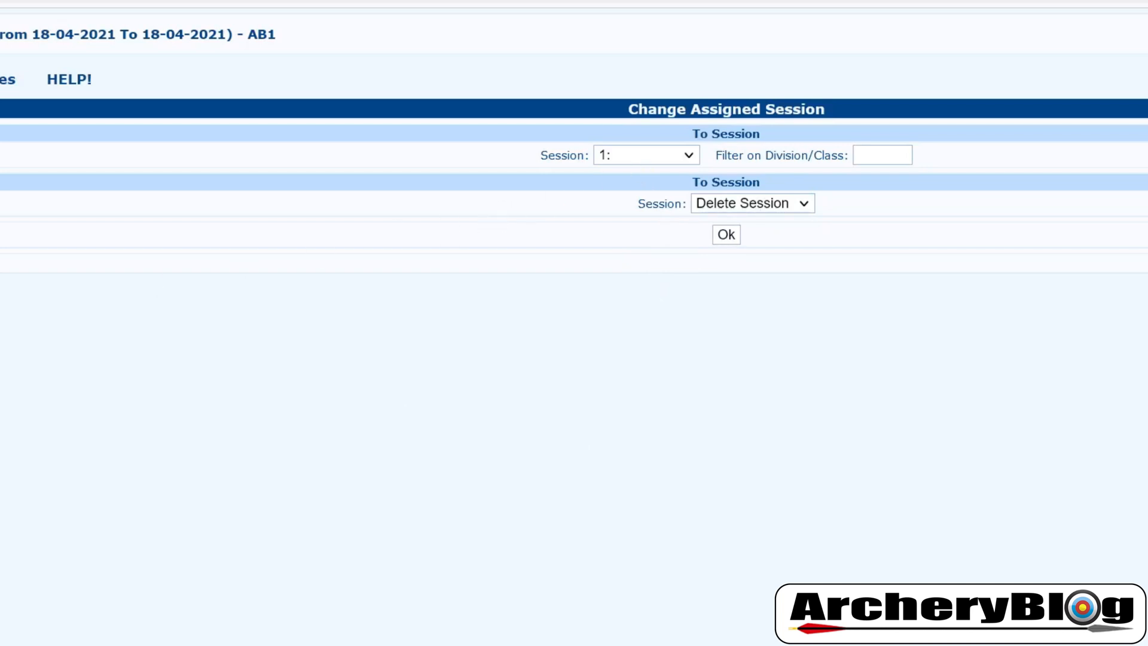
mouse_move(156, 139)
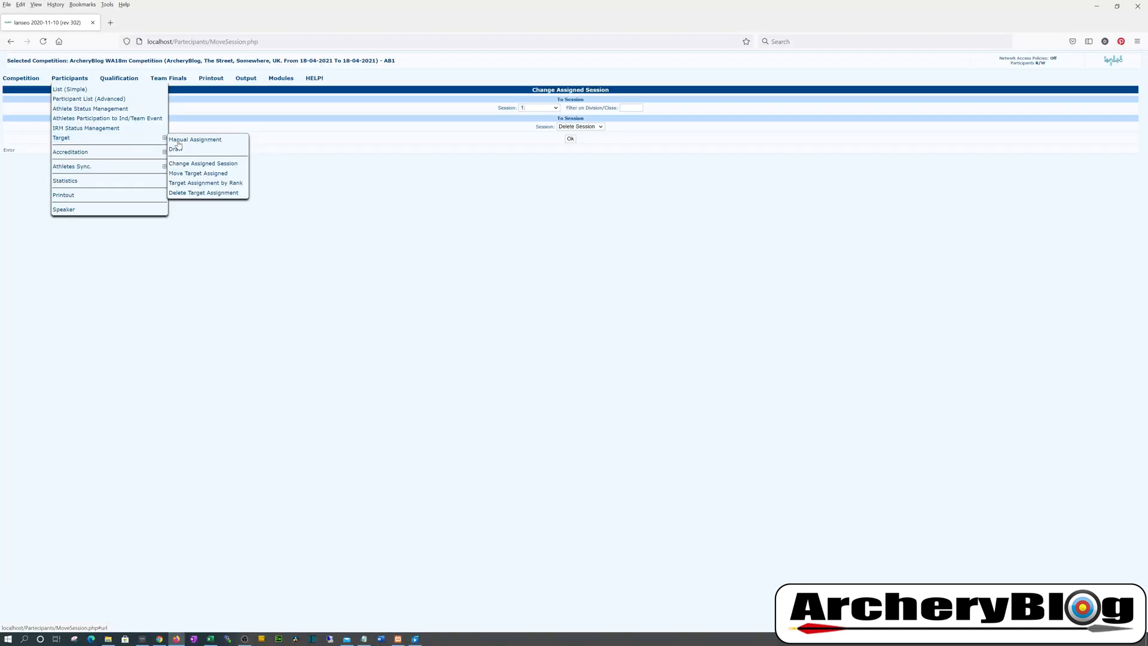
On the Move Target Assigned form, choose session 1 as the source session
click(215, 176)
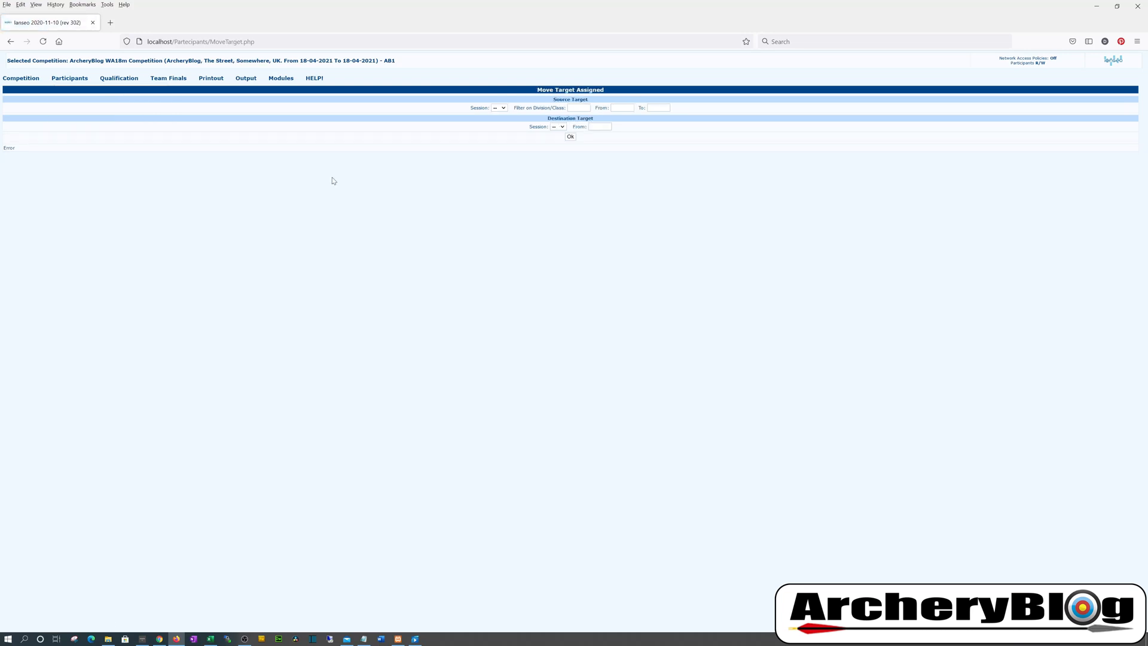
click(505, 108)
click(503, 128)
click(578, 108)
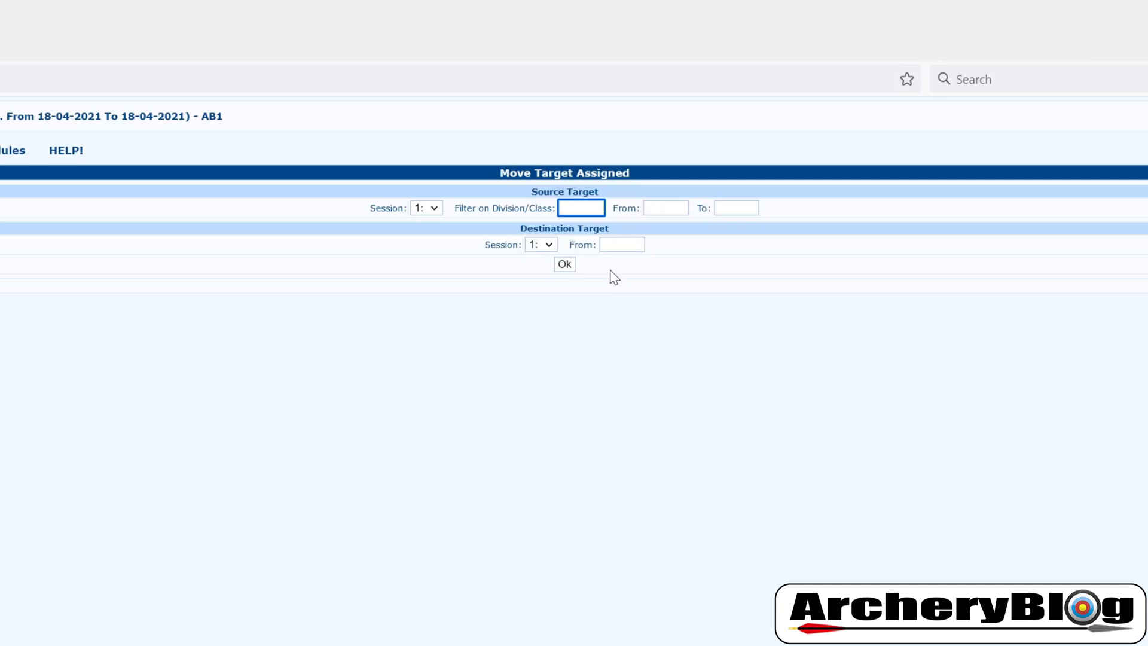
key(Tab)
key(Tab)
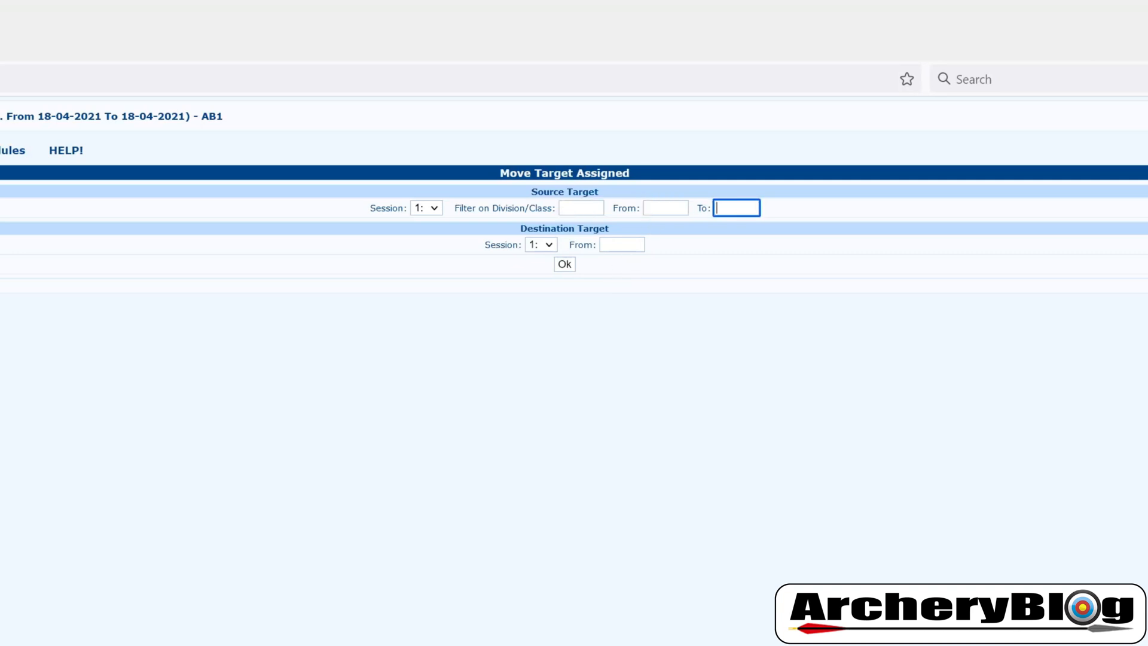
key(shift+Tab)
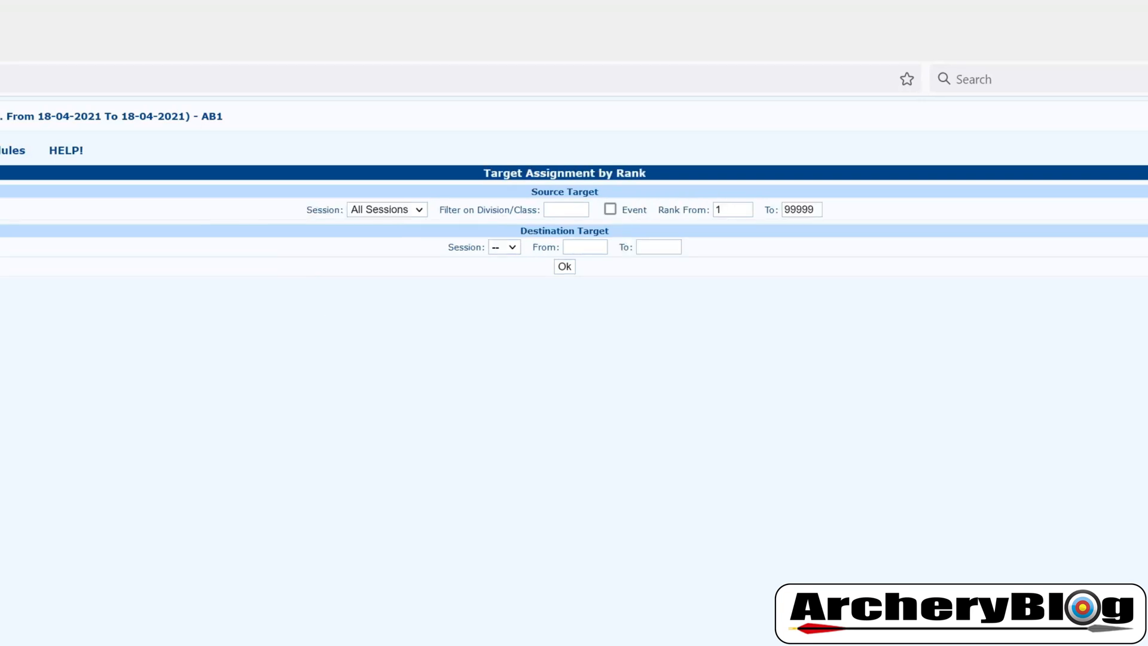
On Target Assignment by Rank, set session 1, ranks up to 20, and destination session 1
click(394, 216)
click(394, 244)
click(562, 209)
click(733, 209)
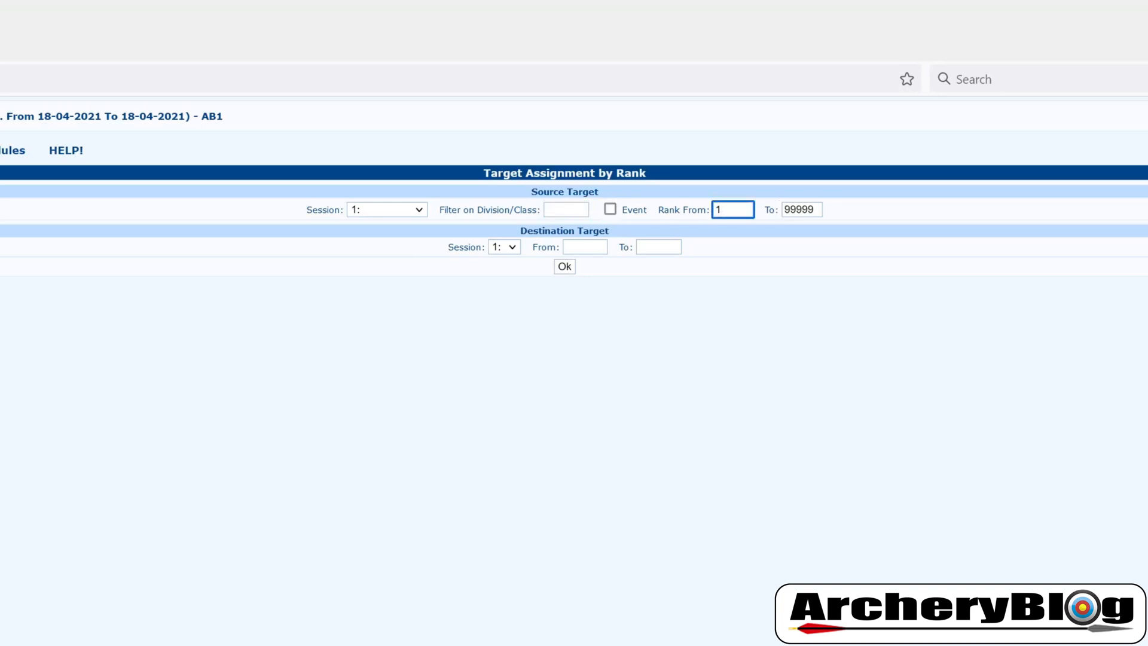
key(Tab)
text(20)
click(789, 239)
click(513, 248)
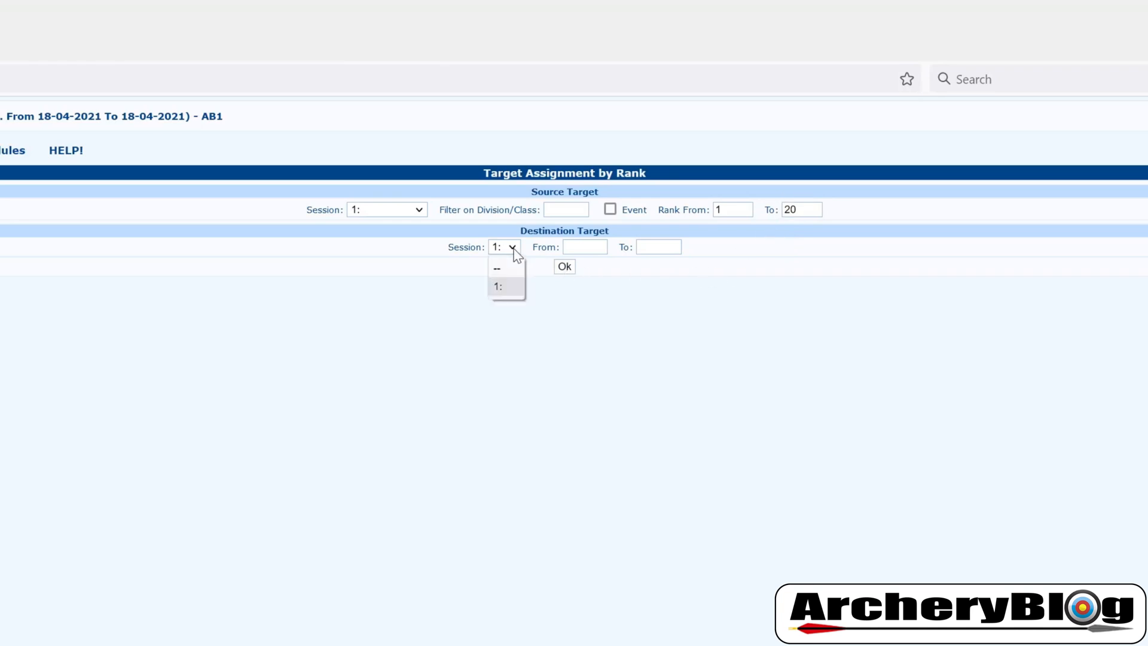
click(568, 308)
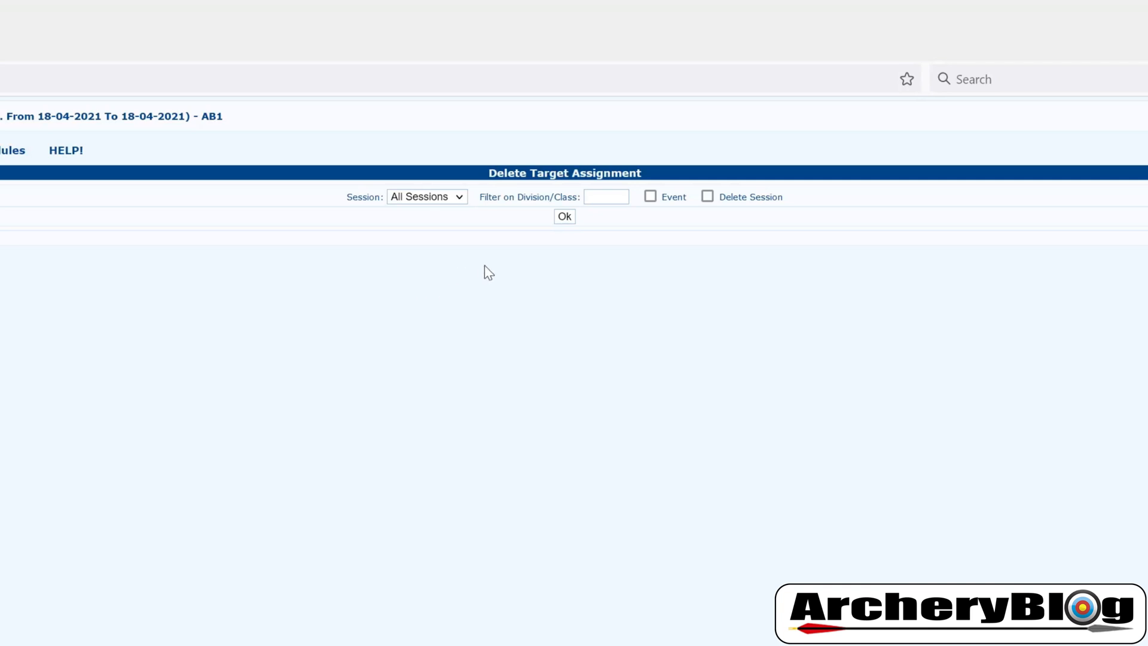
On Delete Target Assignment, choose session 1 and the % division/class filter
click(454, 198)
click(429, 233)
click(606, 197)
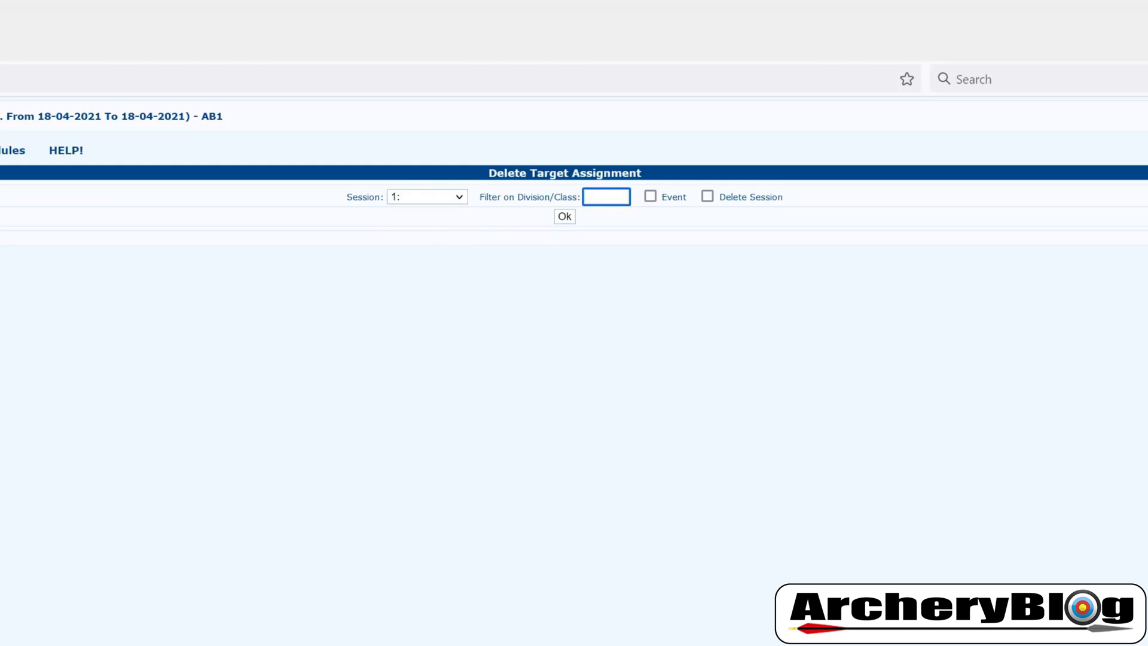
text(C%)
key(shift+Left)
key(Left)
key(BackSpace)
click(604, 283)
Confirm the deletion and check the empty Target column in the simple participant list
click(565, 218)
key(Return)
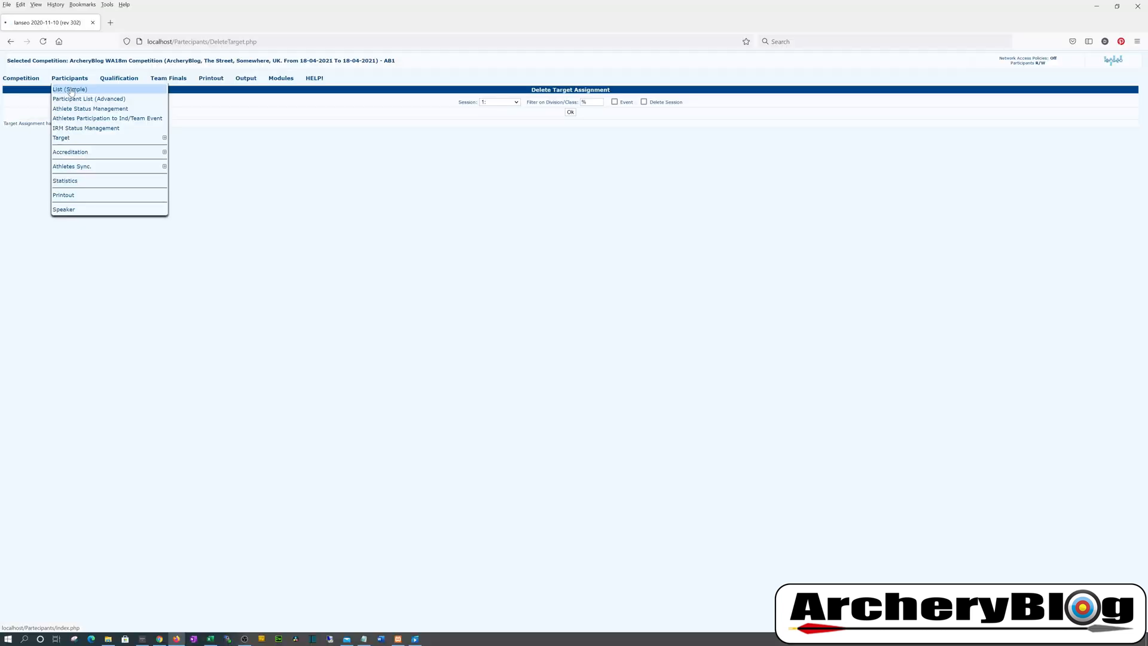
click(72, 90)
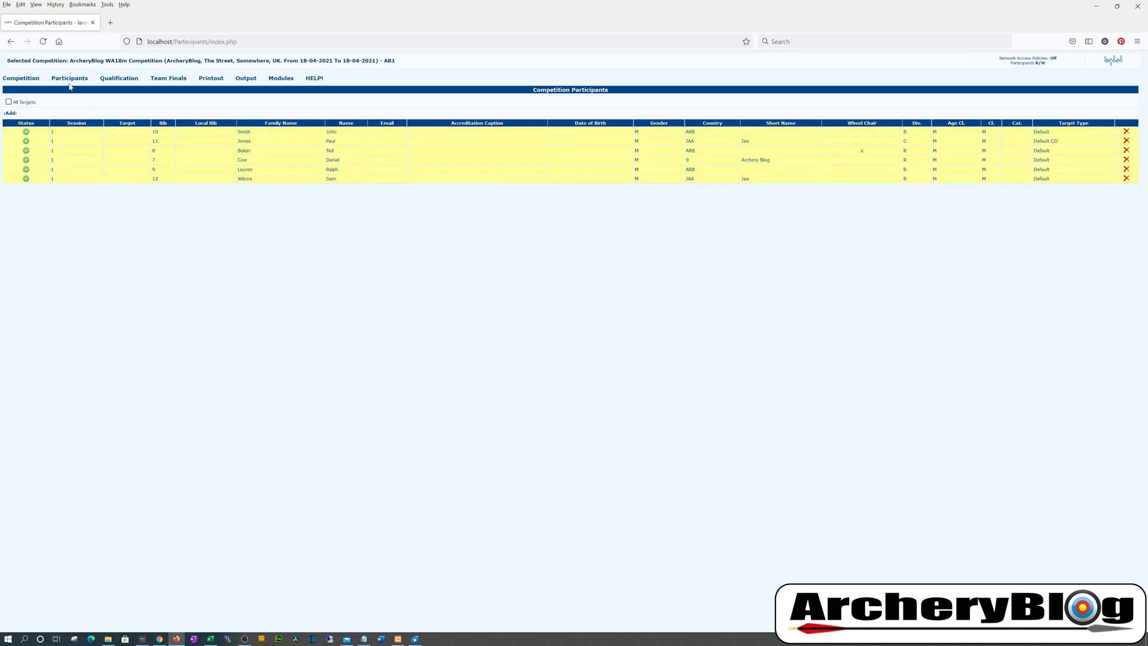
On the automatic Draw page, choose session 1 and the % division/class filter
mouse_move(69, 82)
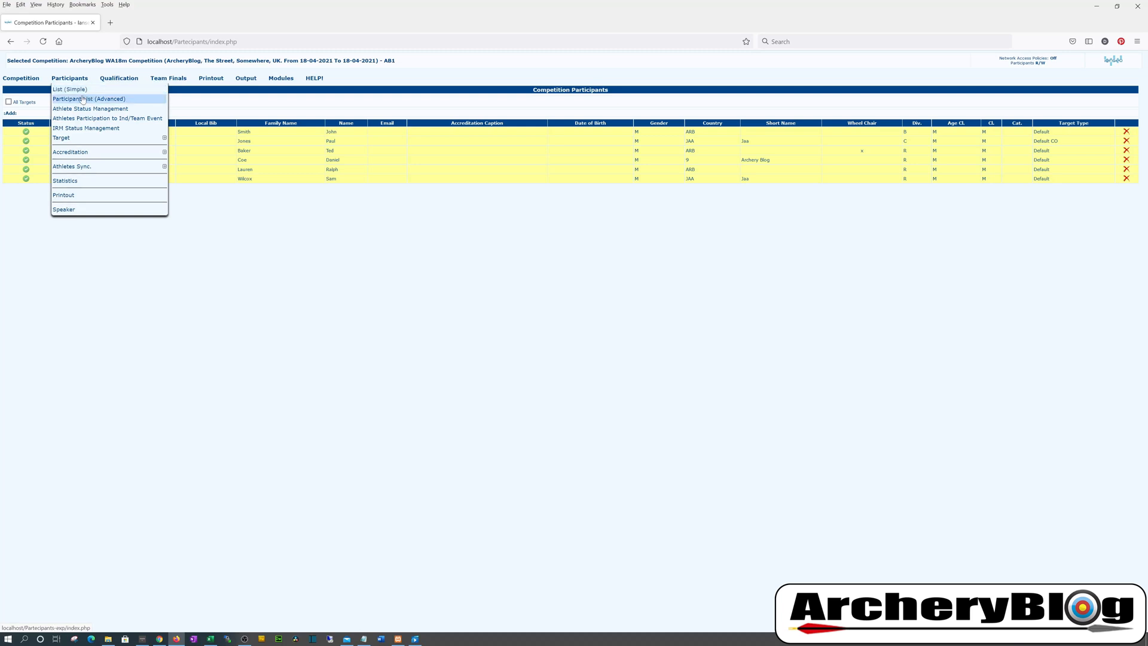
click(149, 139)
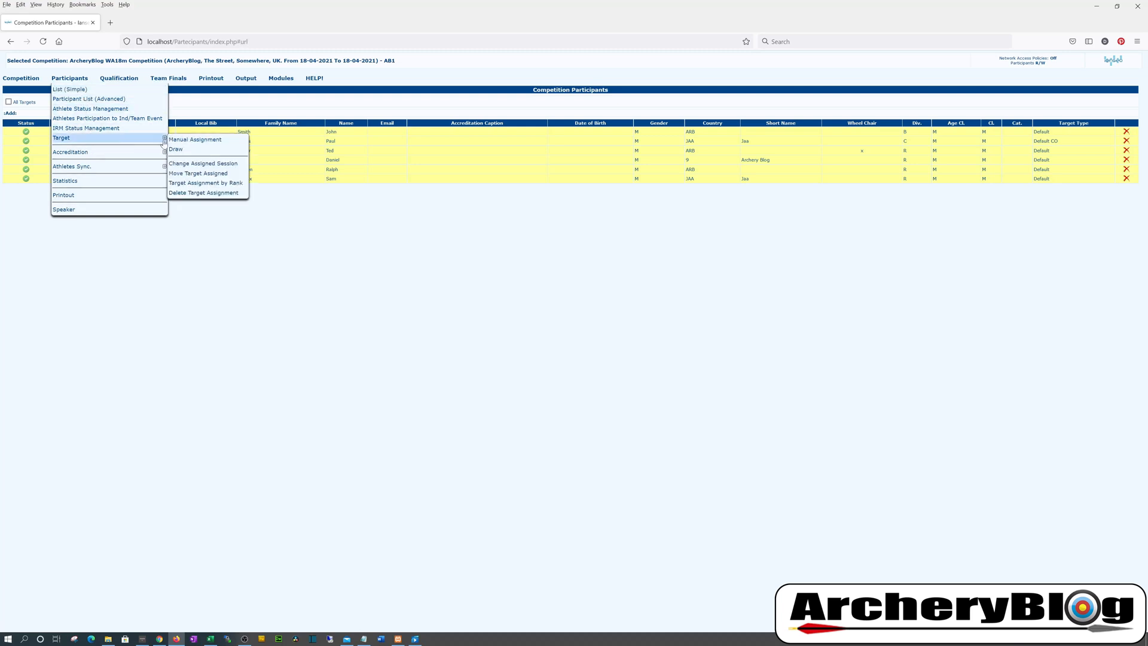
click(212, 149)
click(54, 108)
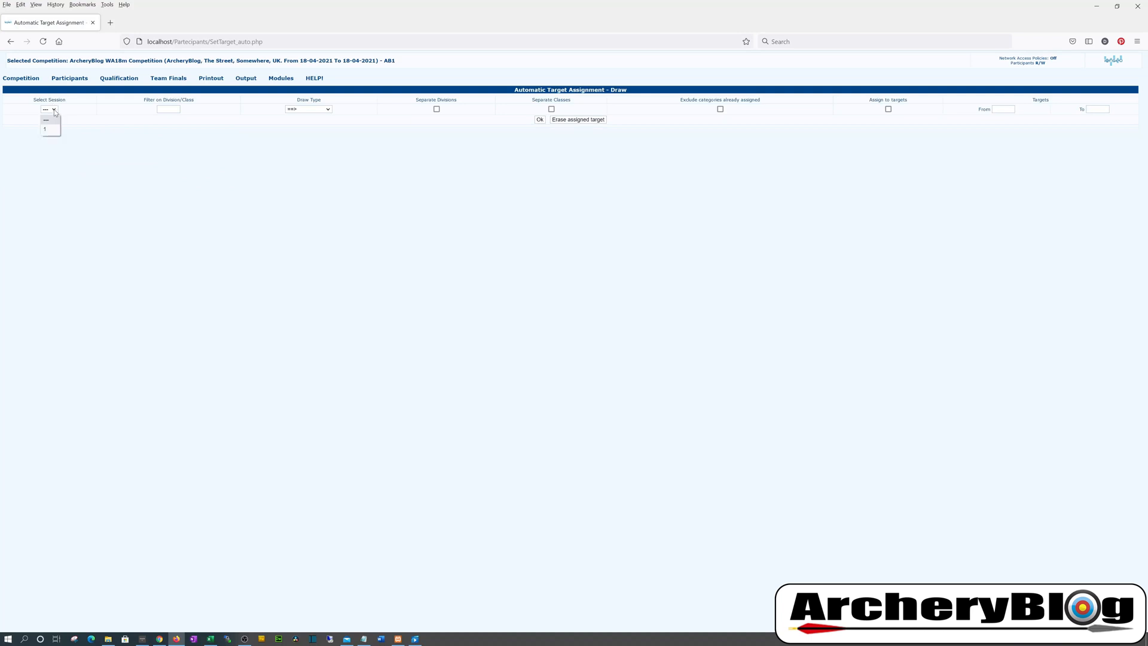
click(51, 124)
click(163, 108)
text(%)
Set targets 1 to 4 and run the standard draw
click(1003, 109)
text(1)
key(Tab)
text(4)
click(540, 119)
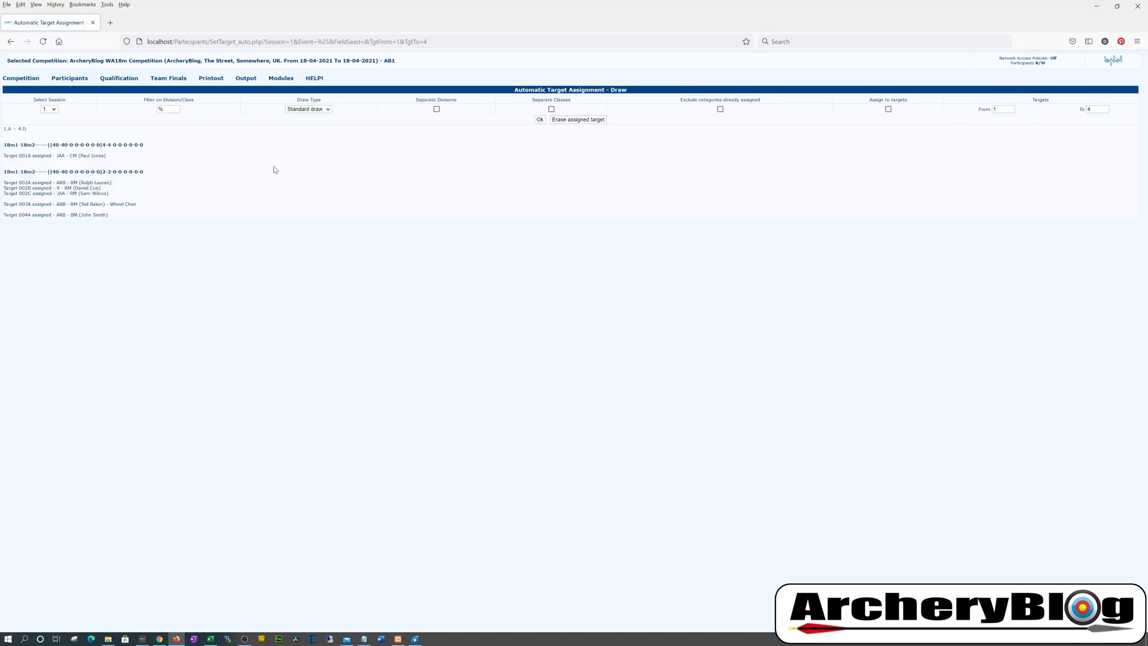
click(69, 79)
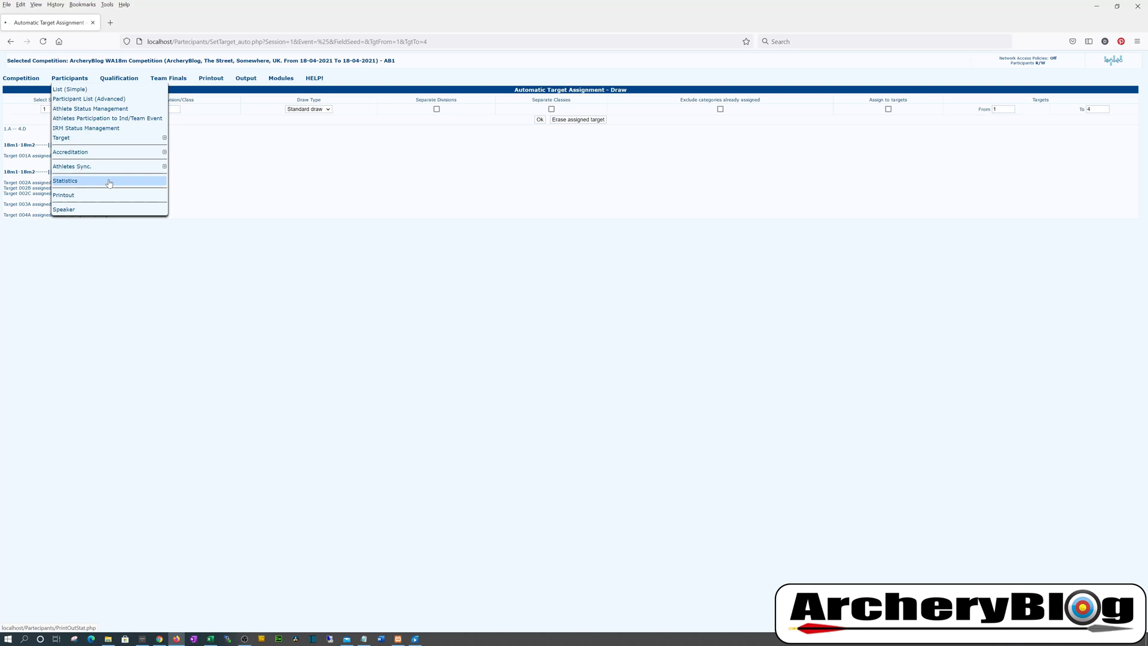
View the Classes and Divisions, Awards and Events, and Club statistics PDFs from Print List
click(109, 182)
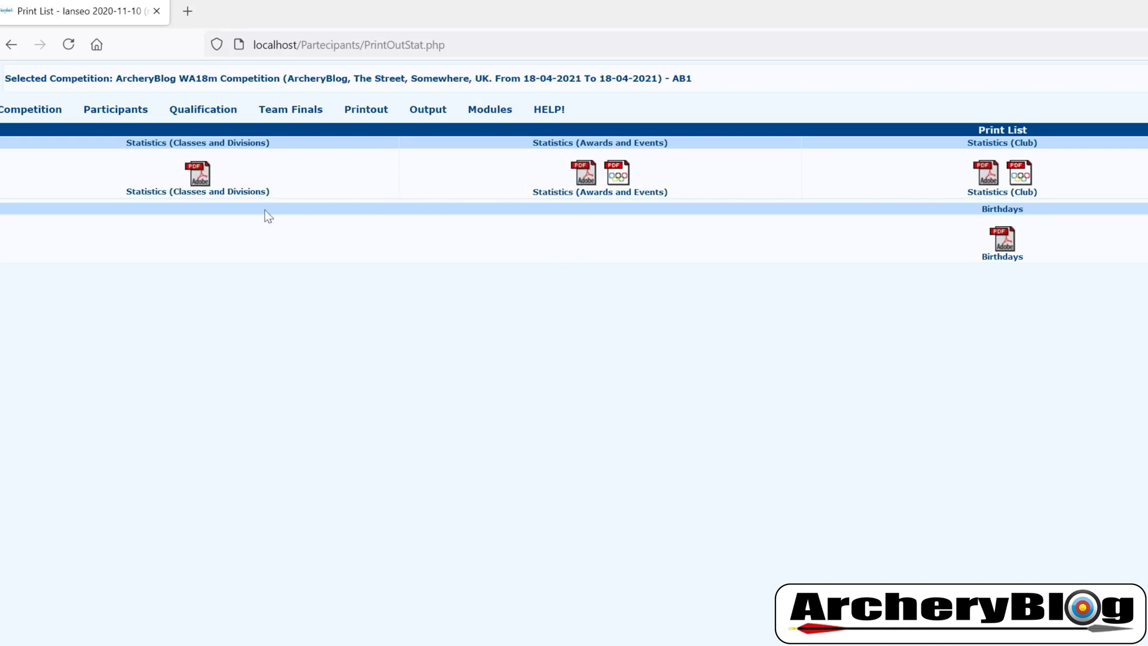
click(205, 191)
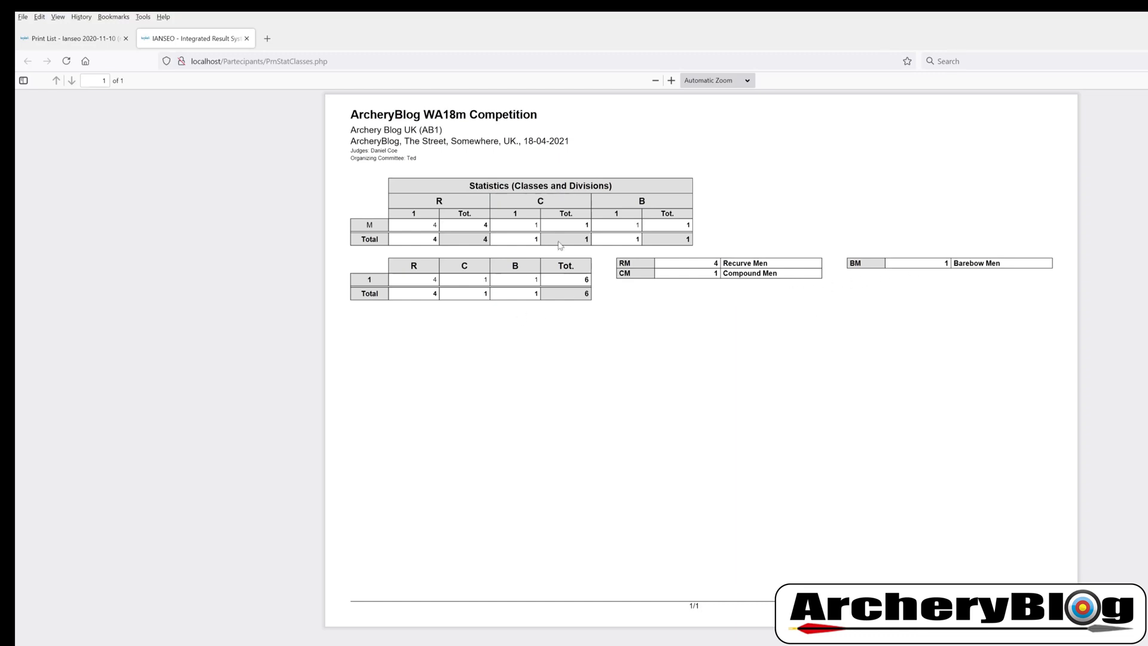
click(92, 42)
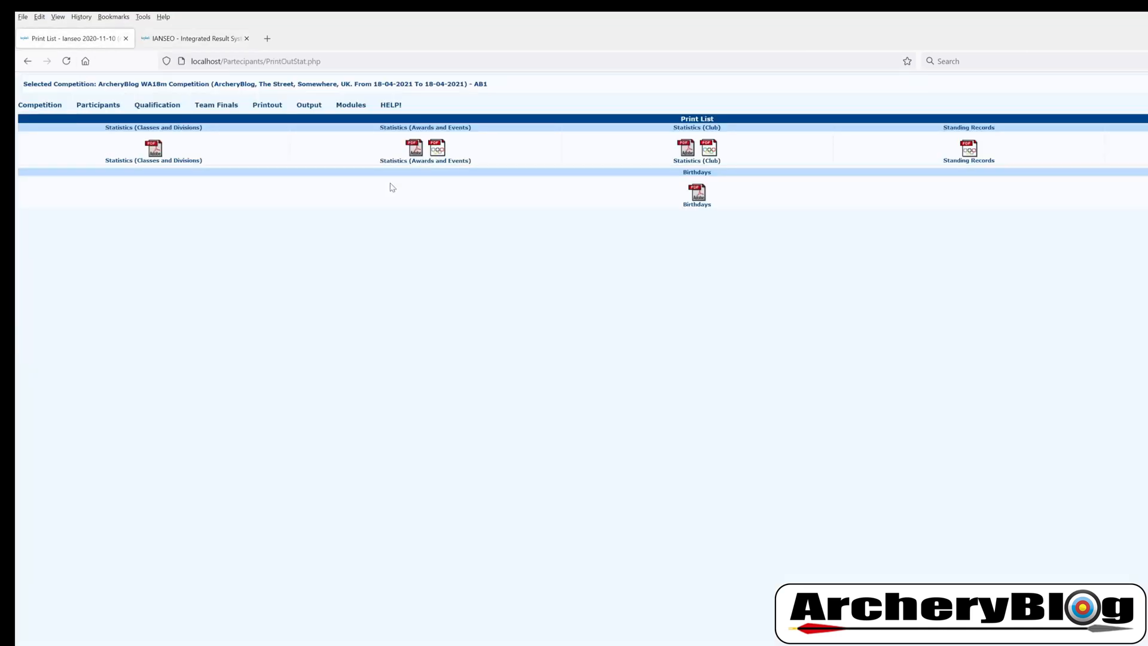
click(424, 160)
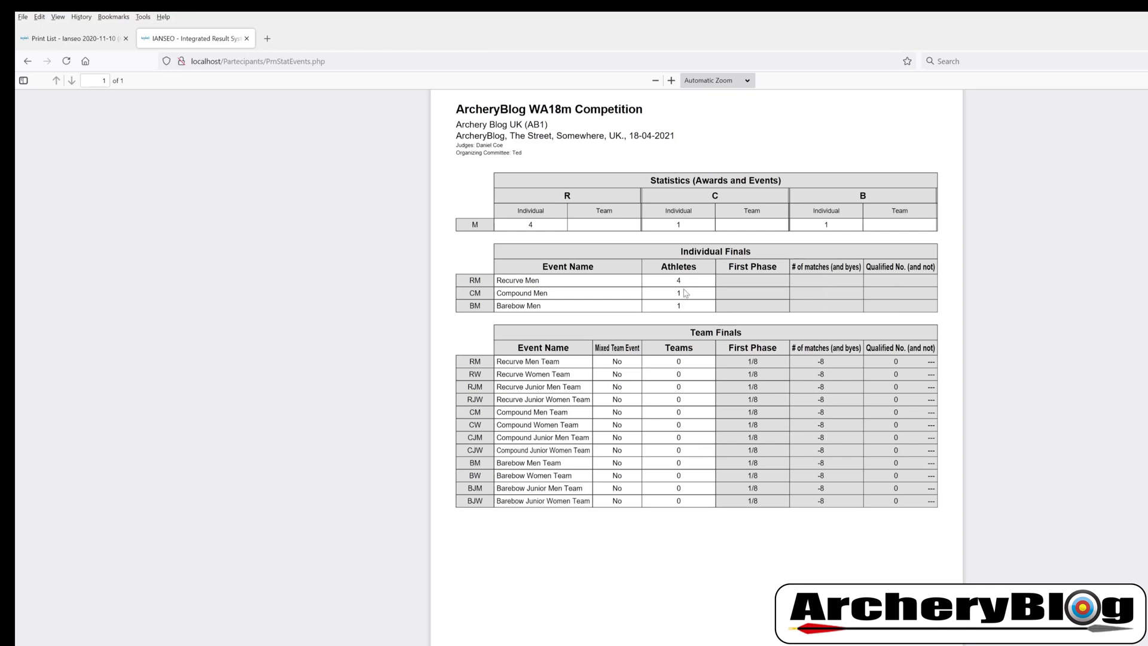
click(89, 44)
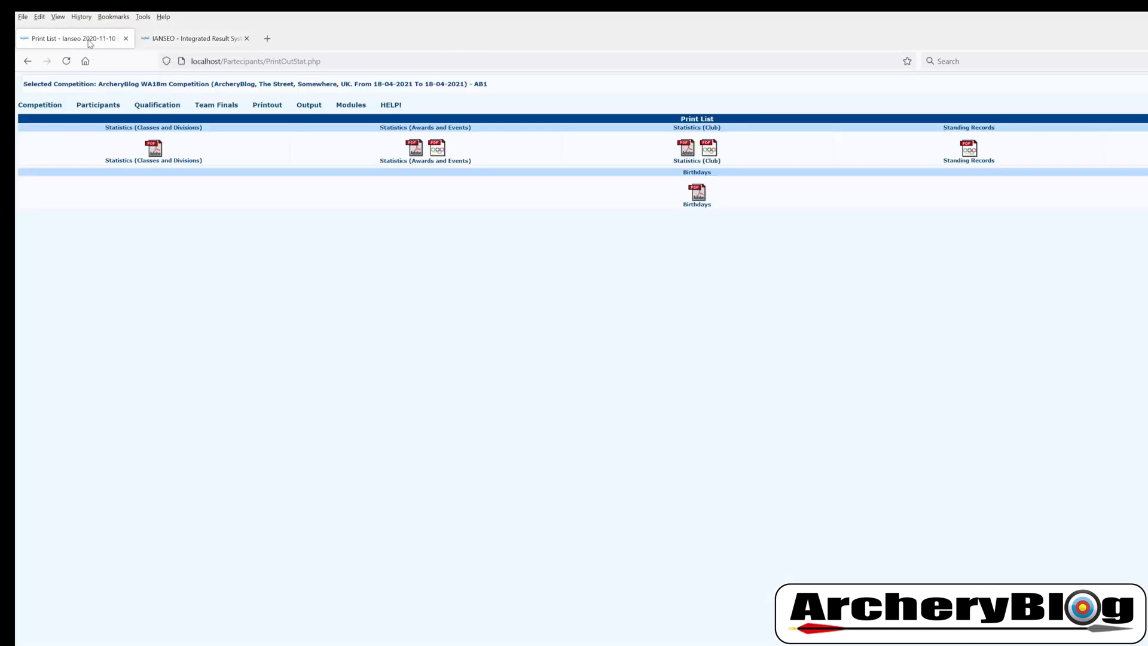
click(687, 166)
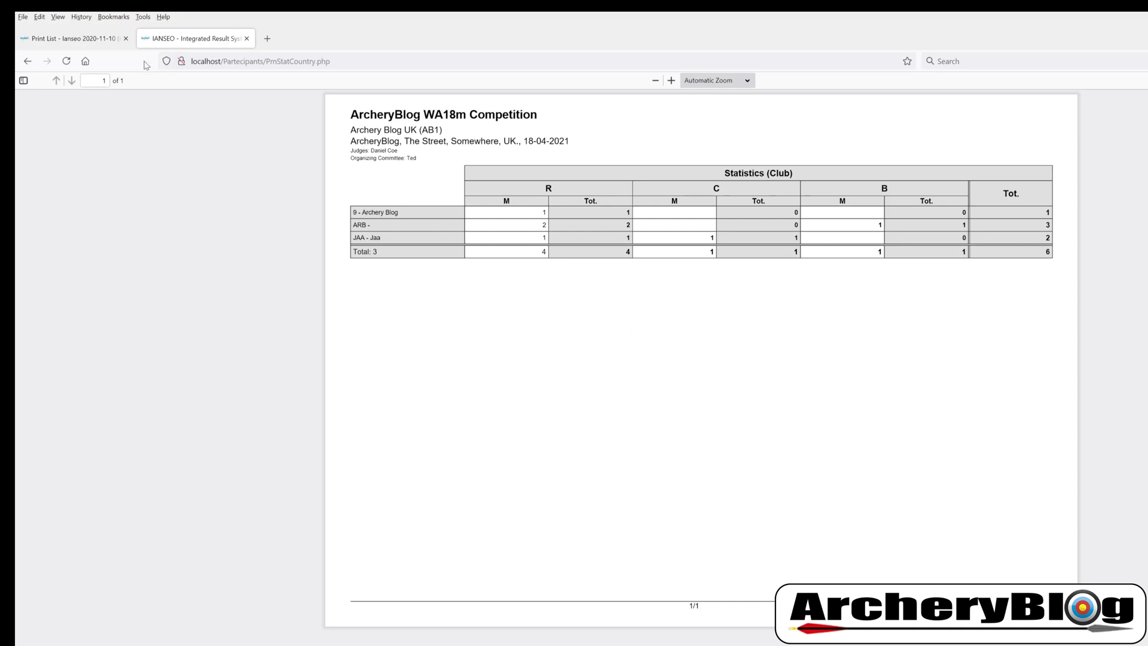
click(71, 39)
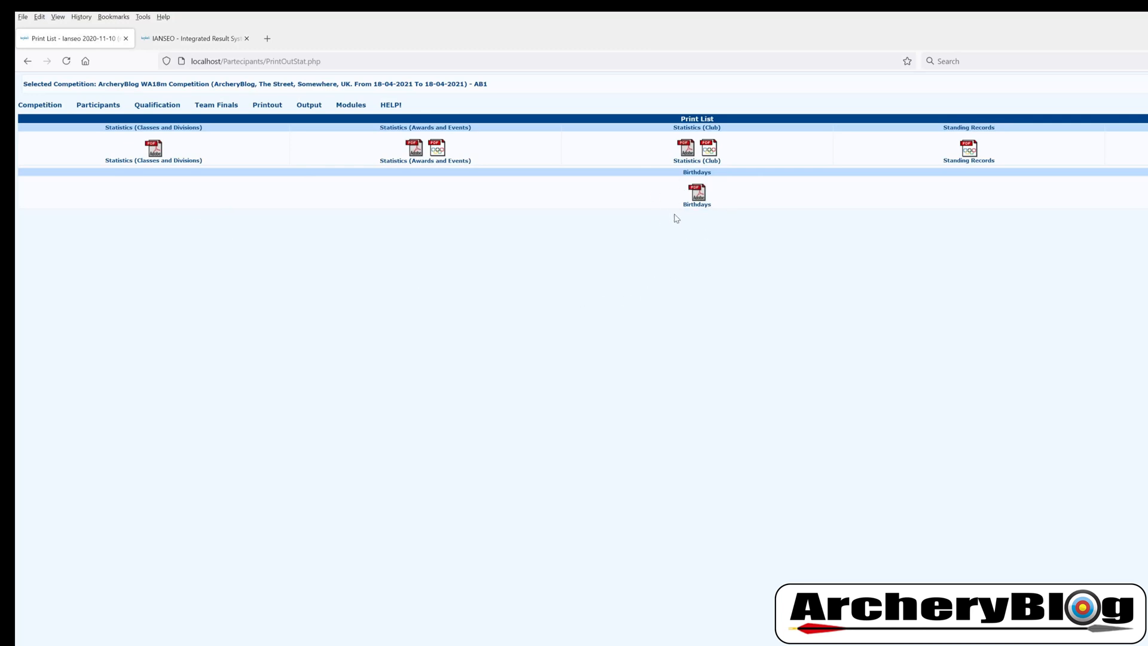
mouse_move(99, 108)
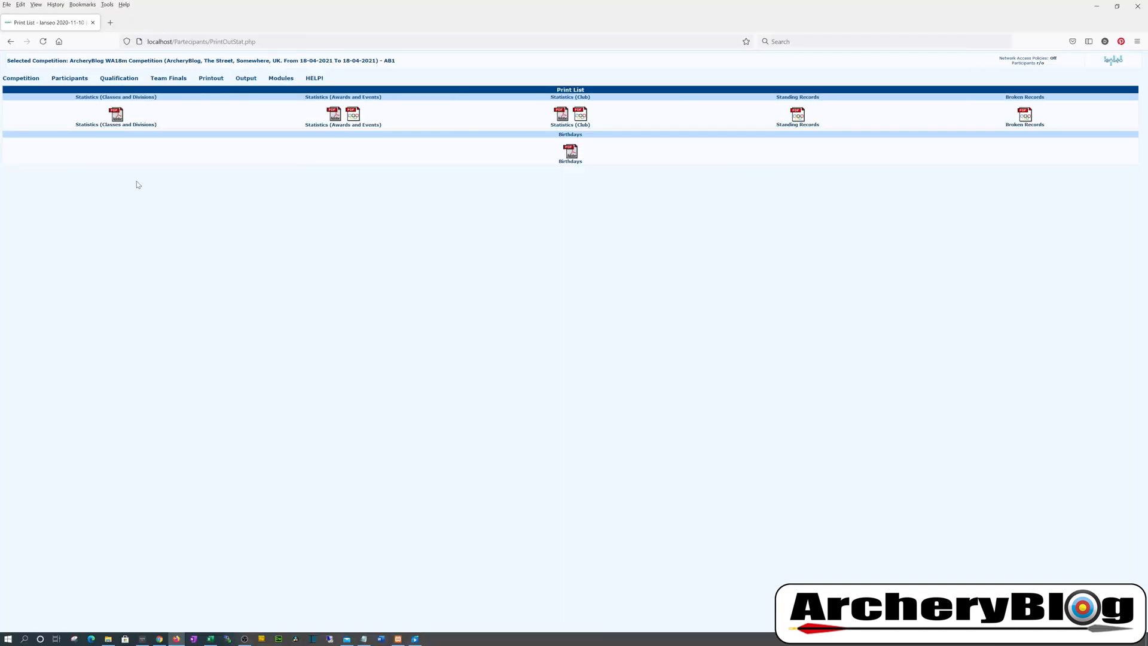
mouse_move(69, 78)
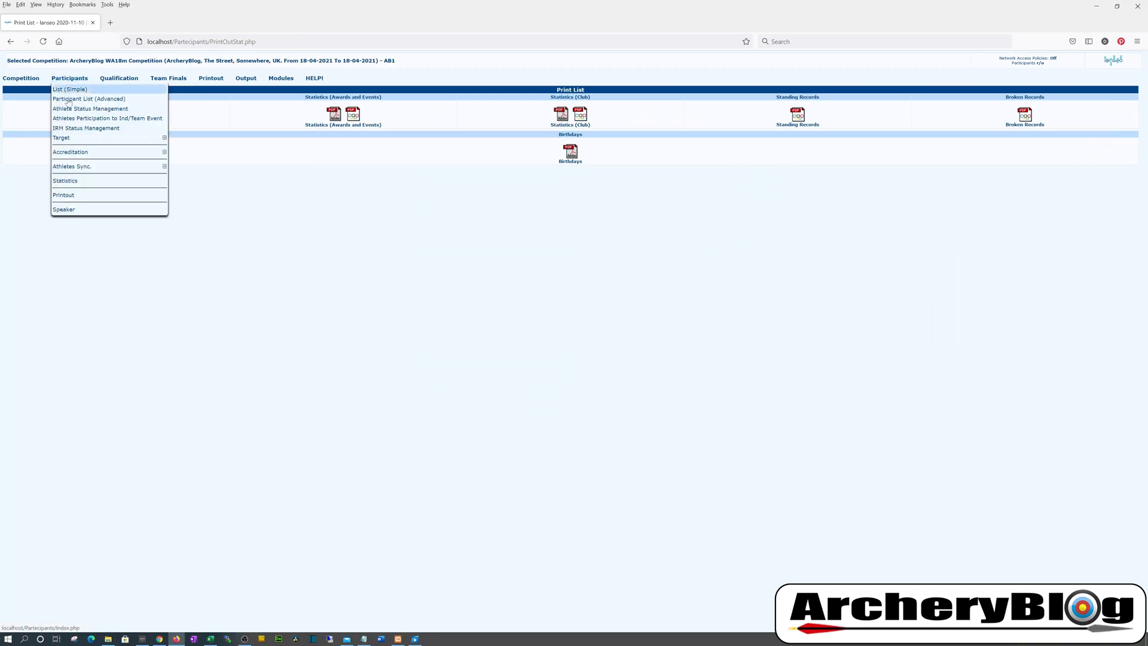
View the participant list ordered by target, checking archers on targets 1–4, then close the PDF
click(75, 197)
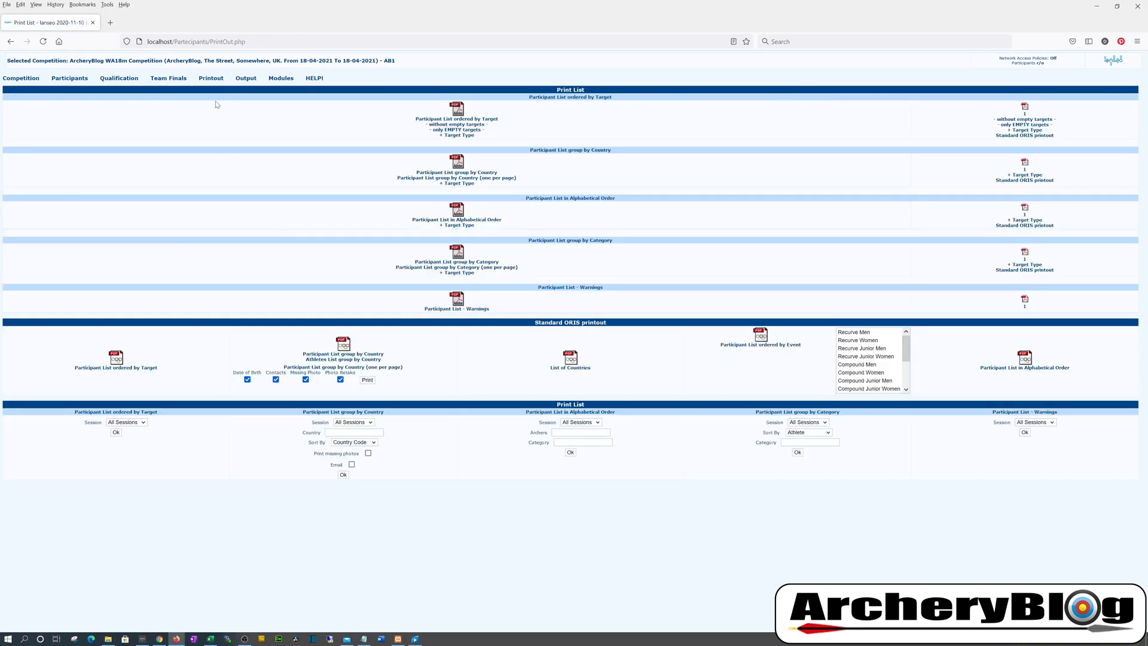
mouse_move(212, 82)
click(468, 120)
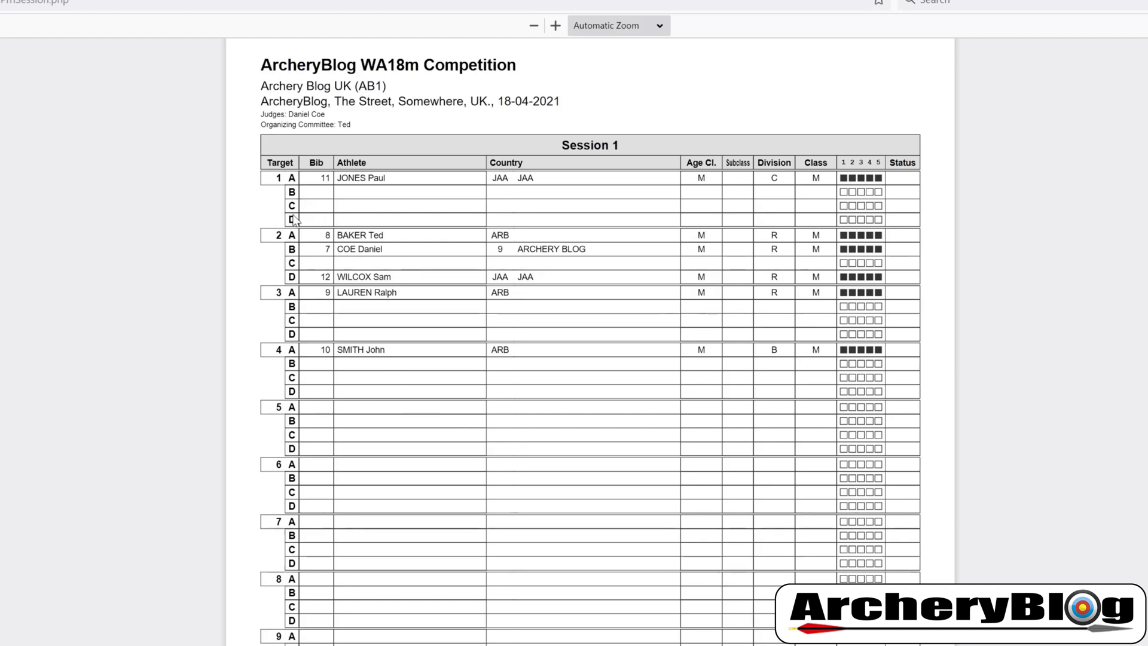
scroll(487, 446, down, 10)
scroll(488, 446, down, 7)
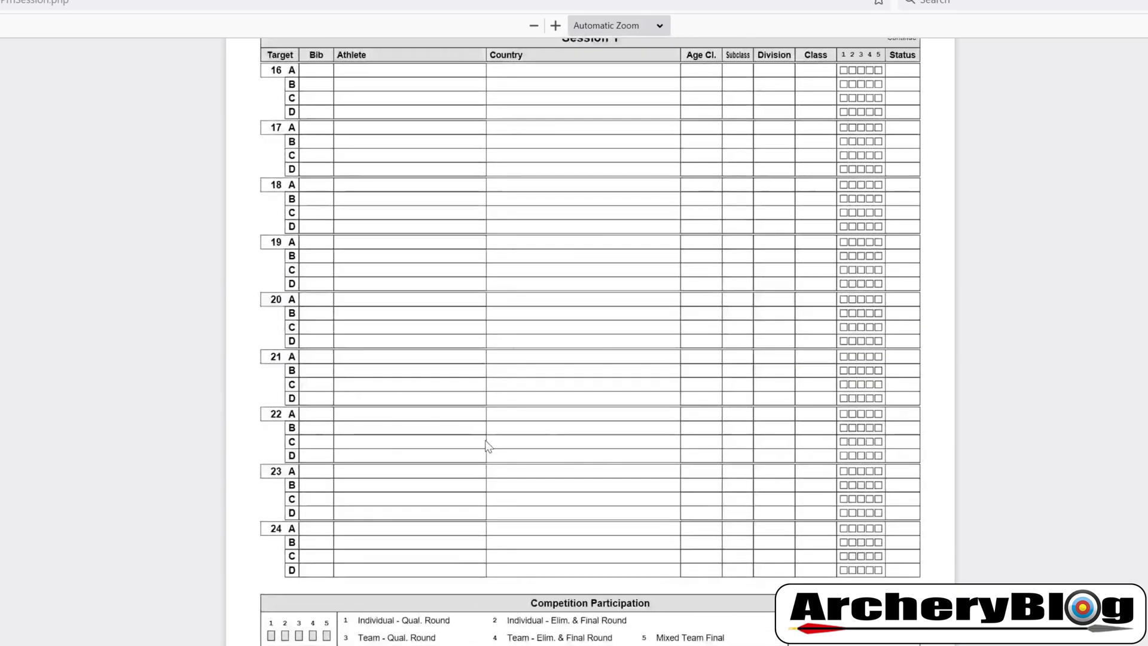
scroll(485, 441, up, 16)
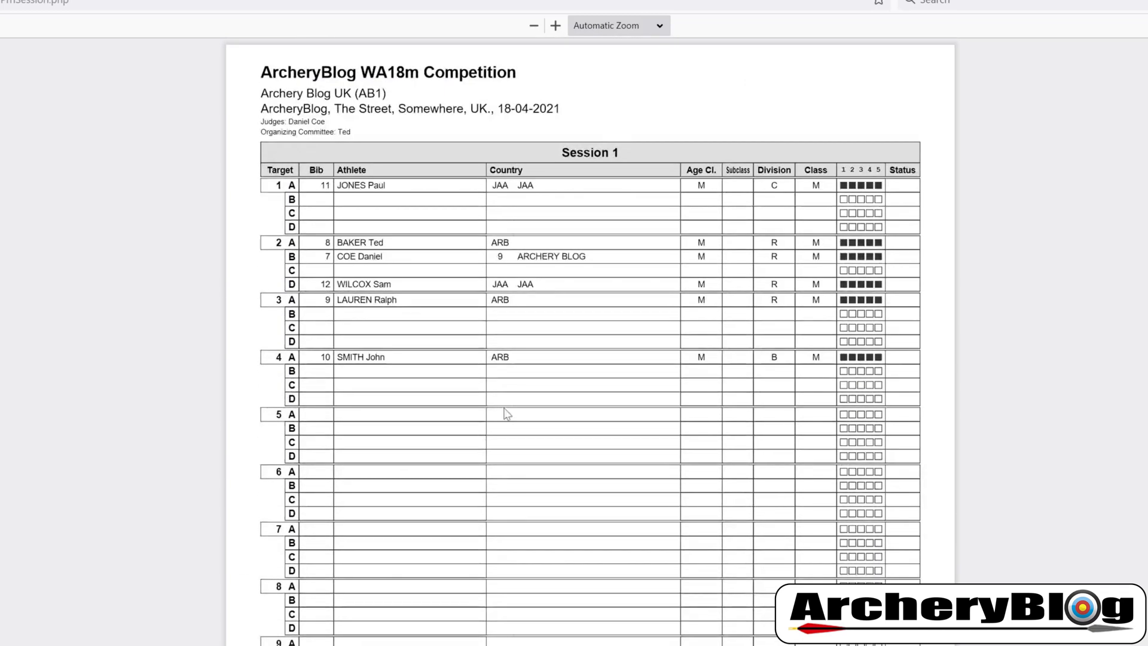
key(ctrl+w)
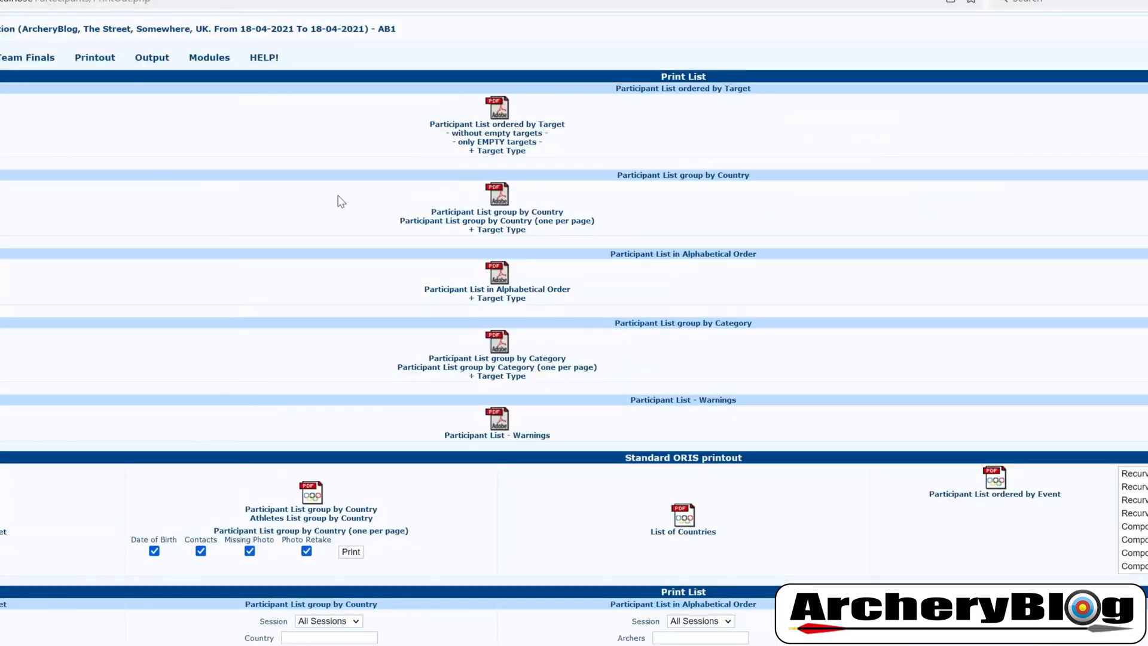
click(535, 215)
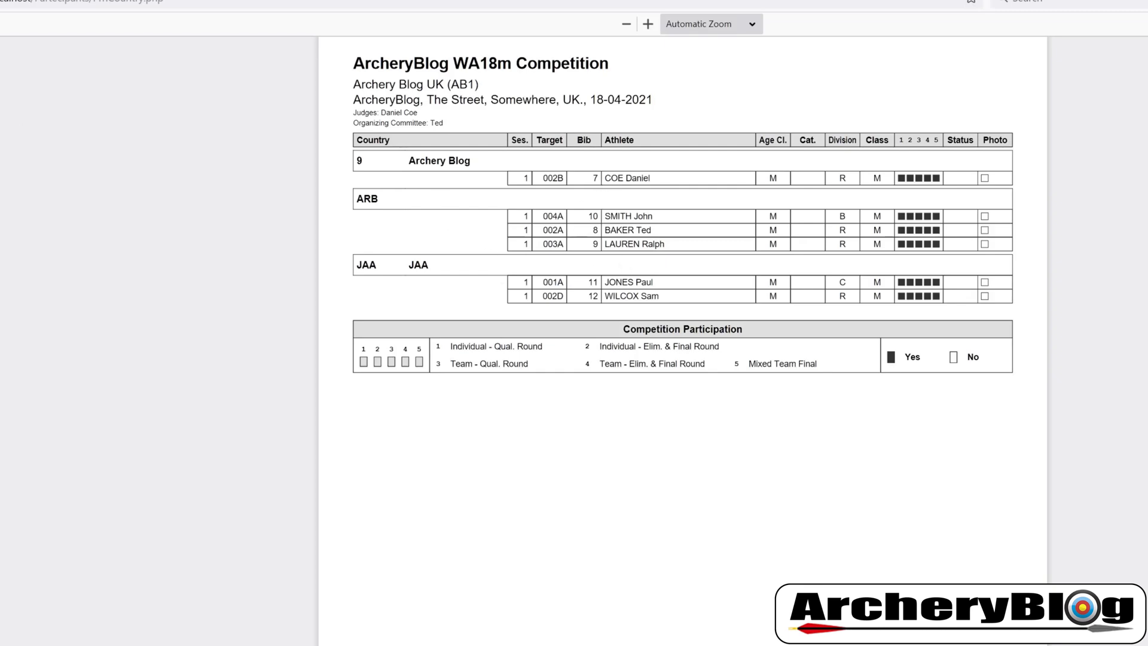
key(ctrl+w)
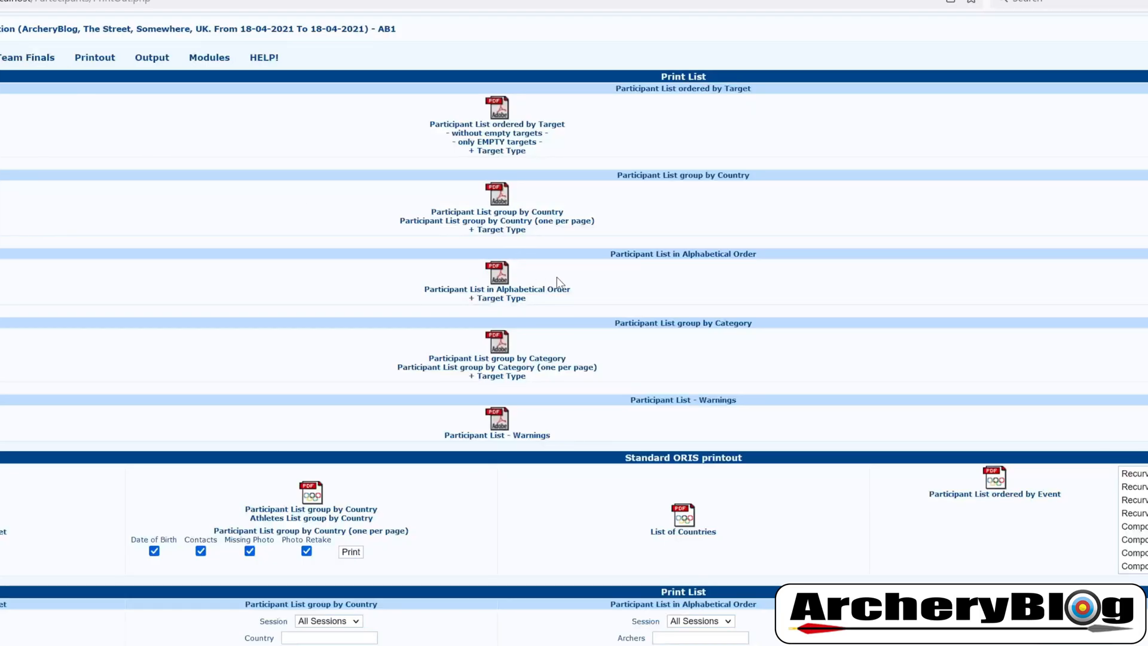
click(547, 290)
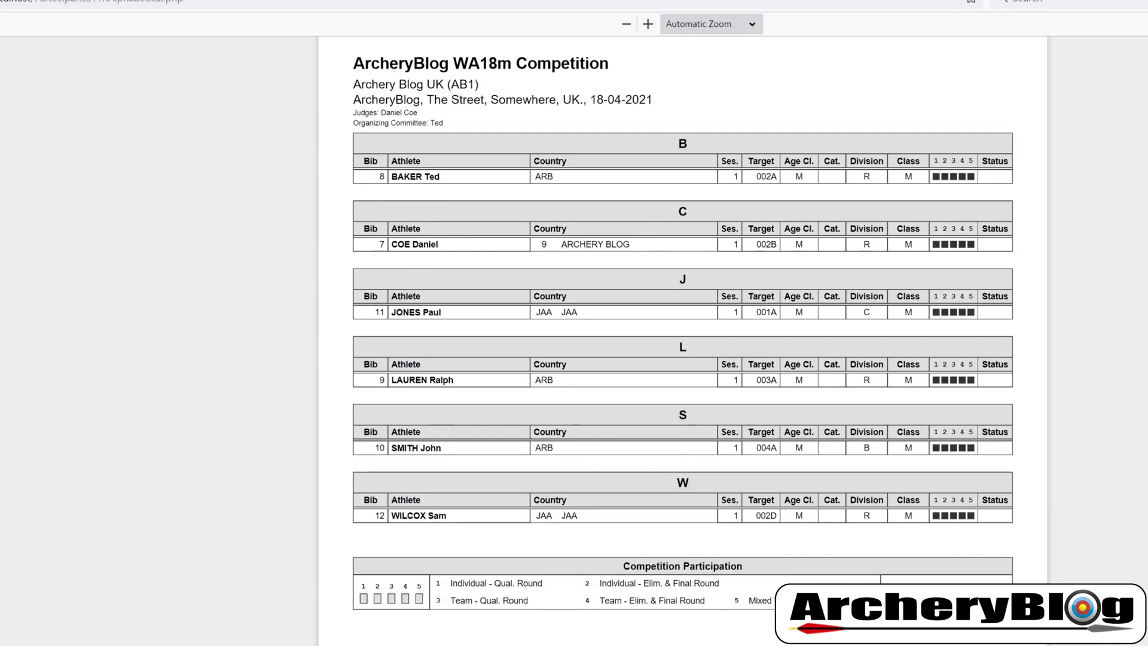
key(ctrl+w)
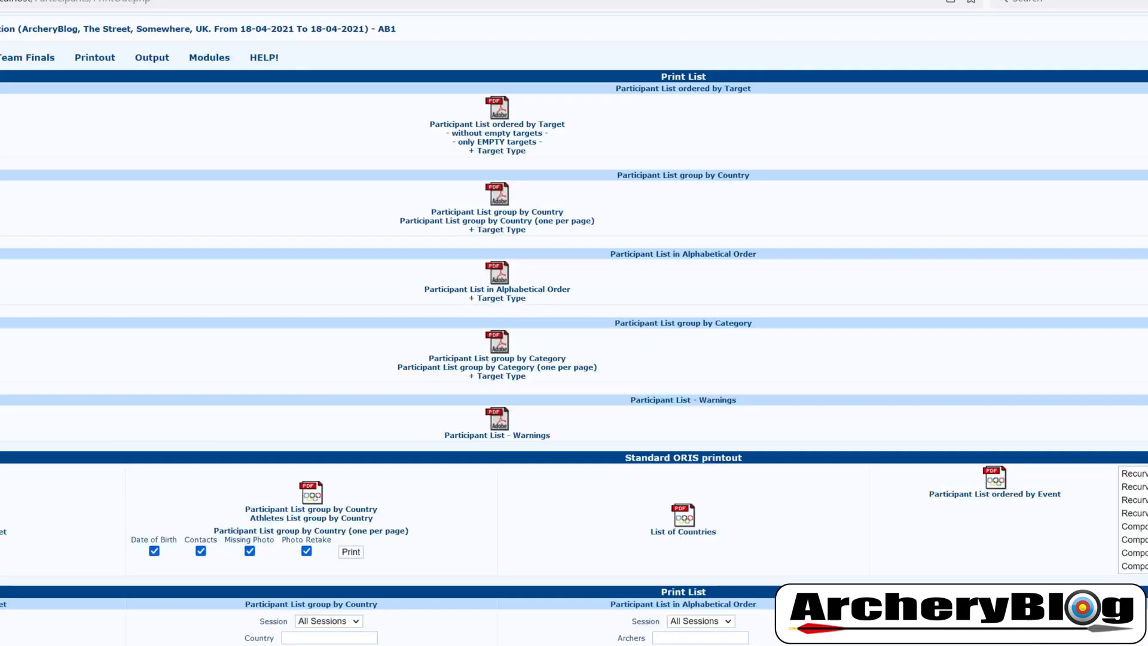
click(541, 360)
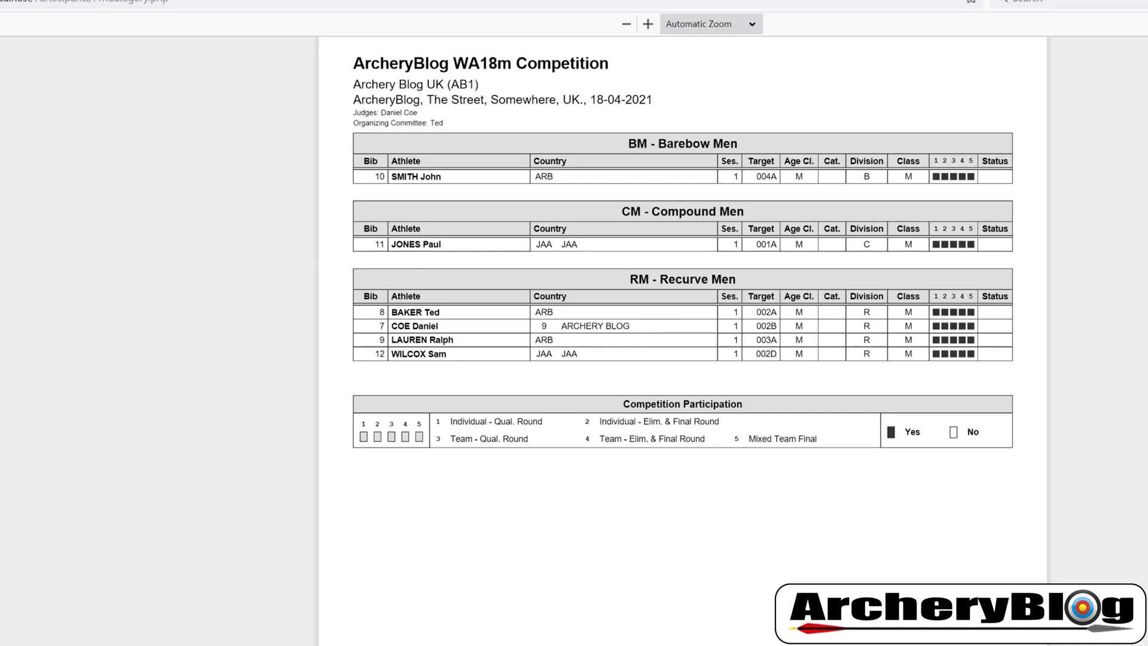
click(179, 1)
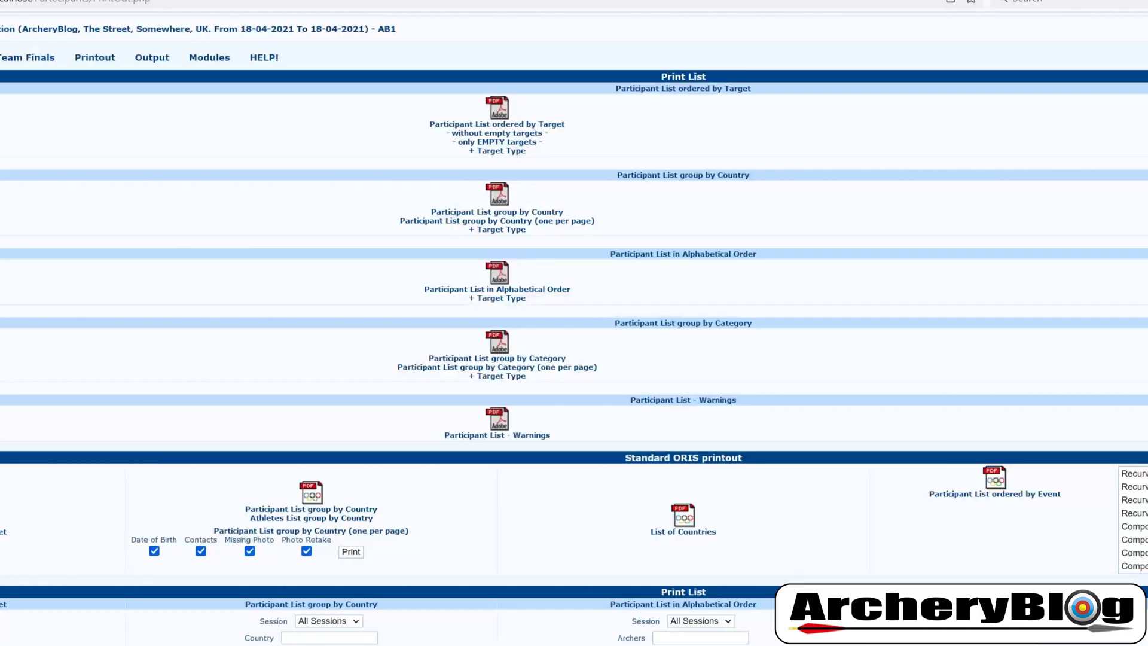
click(531, 439)
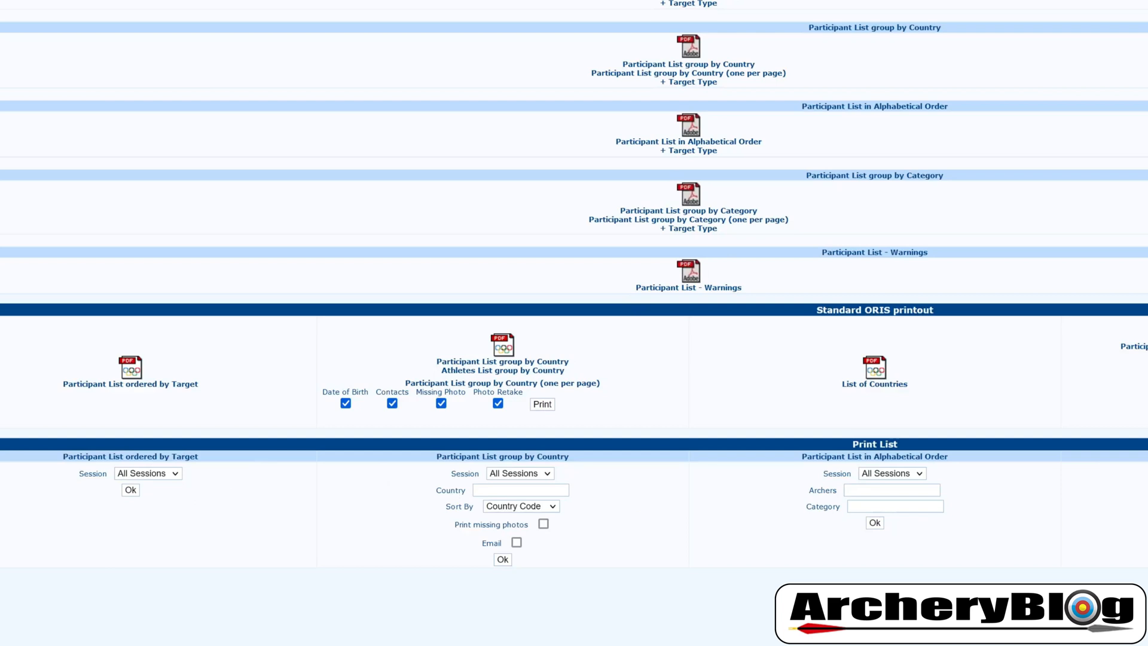
click(525, 475)
click(587, 488)
click(906, 477)
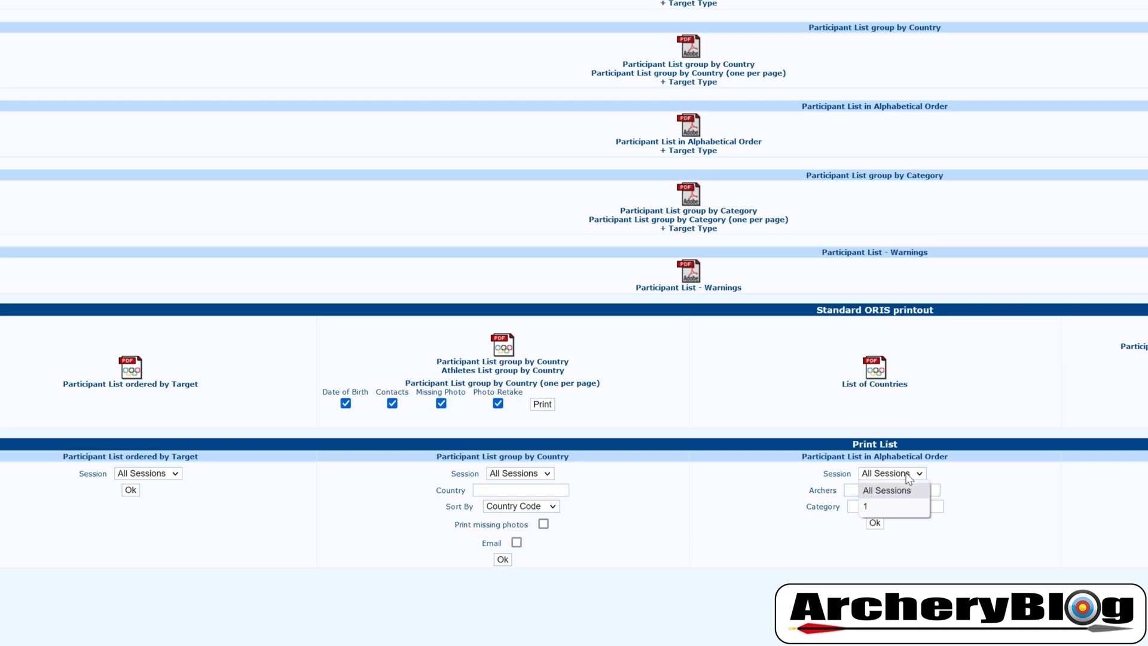
click(984, 489)
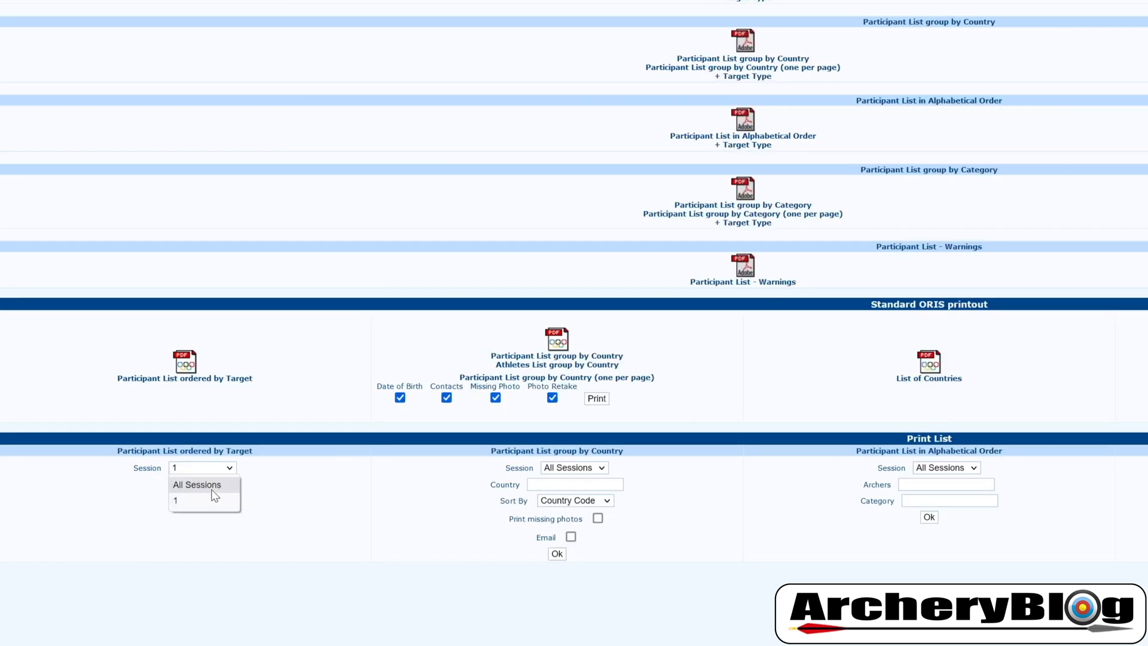
click(179, 482)
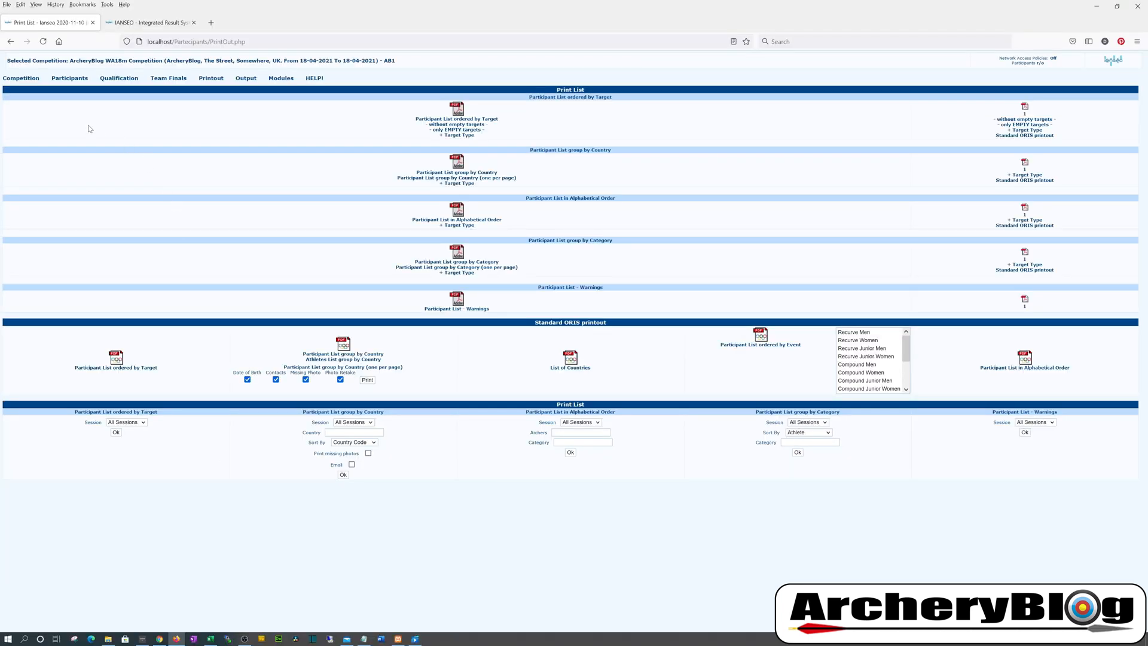
click(68, 79)
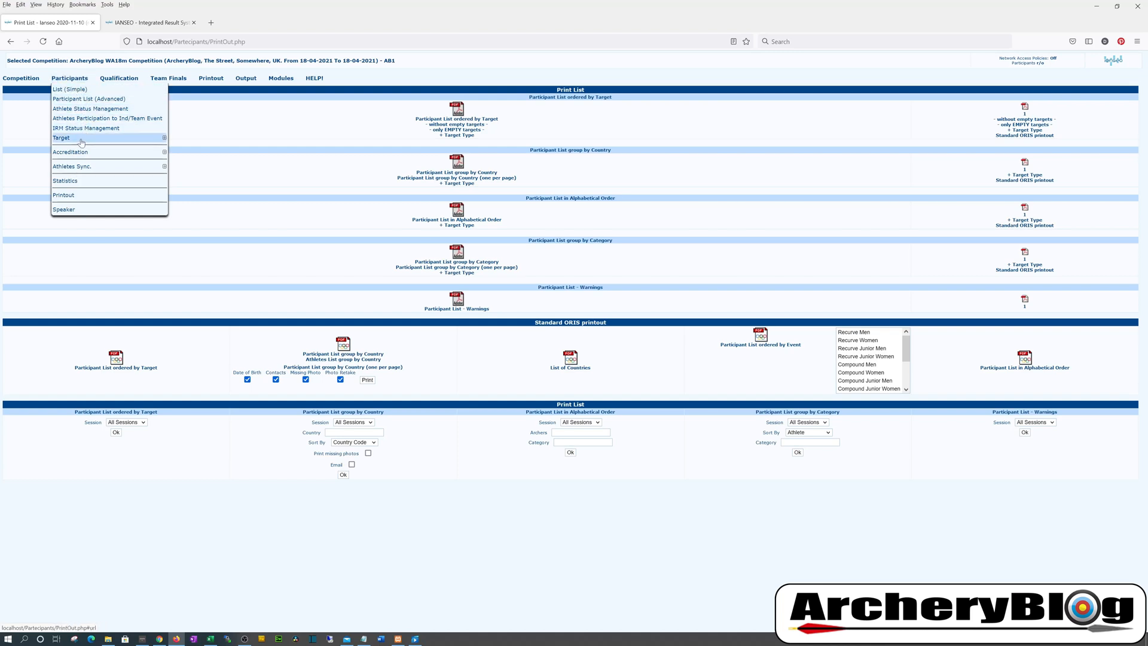
mouse_move(81, 142)
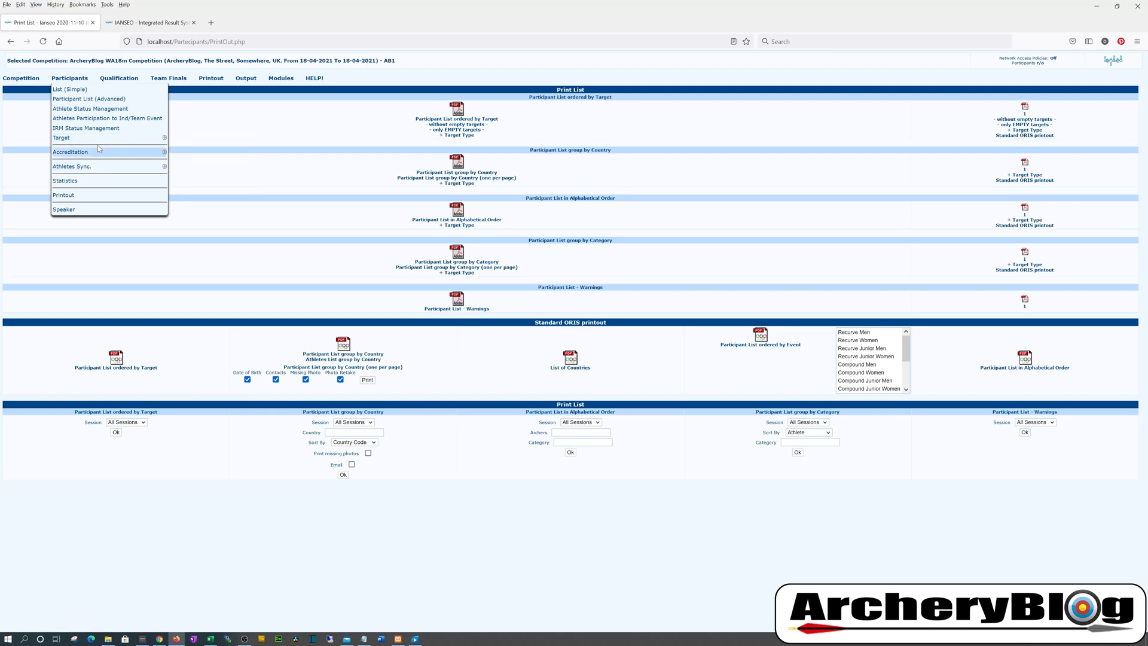